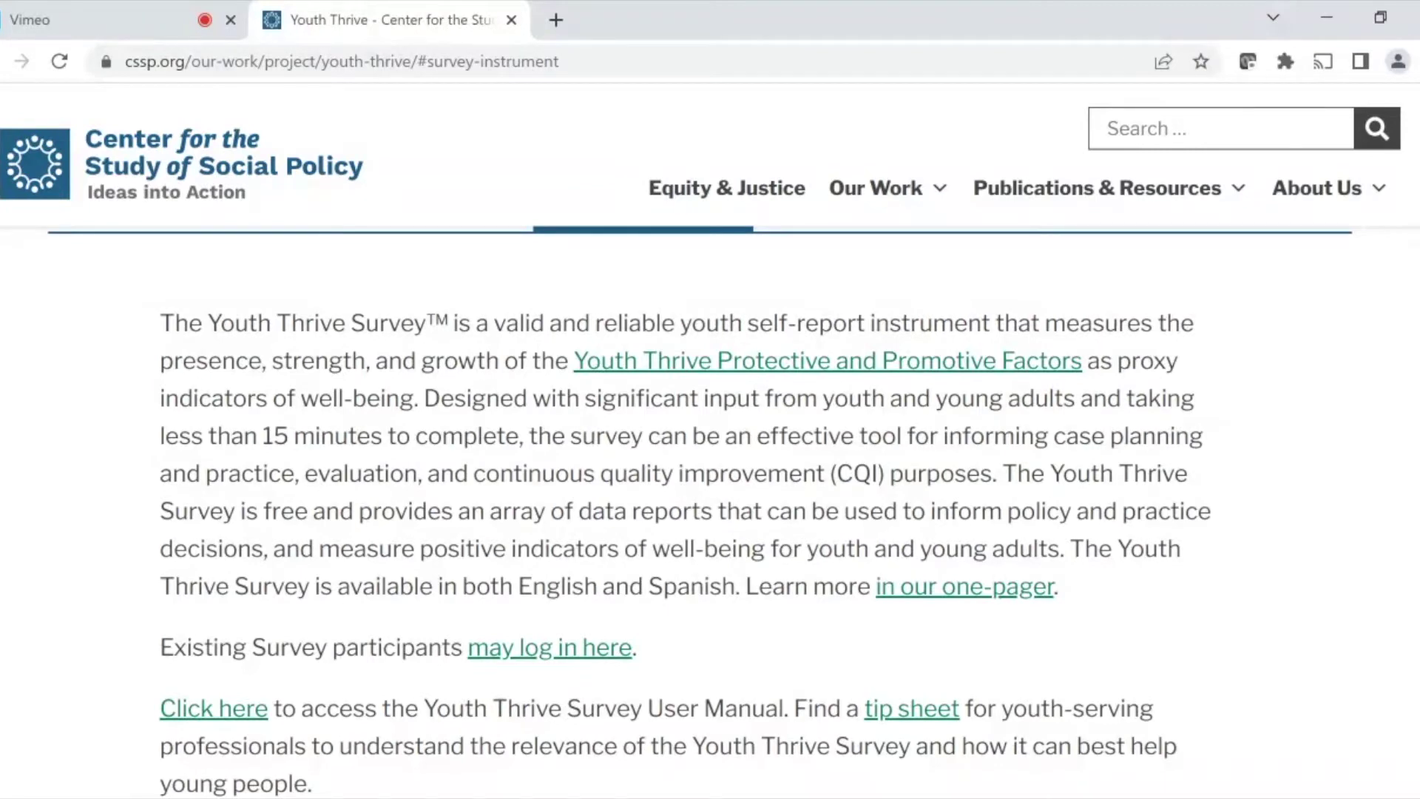
- Scroll the CSSP Youth Thrive page and open the Organizational User Registration form
{"action": "scroll", "coordinate": [710, 510], "scroll_direction": "down", "scroll_amount": 5}
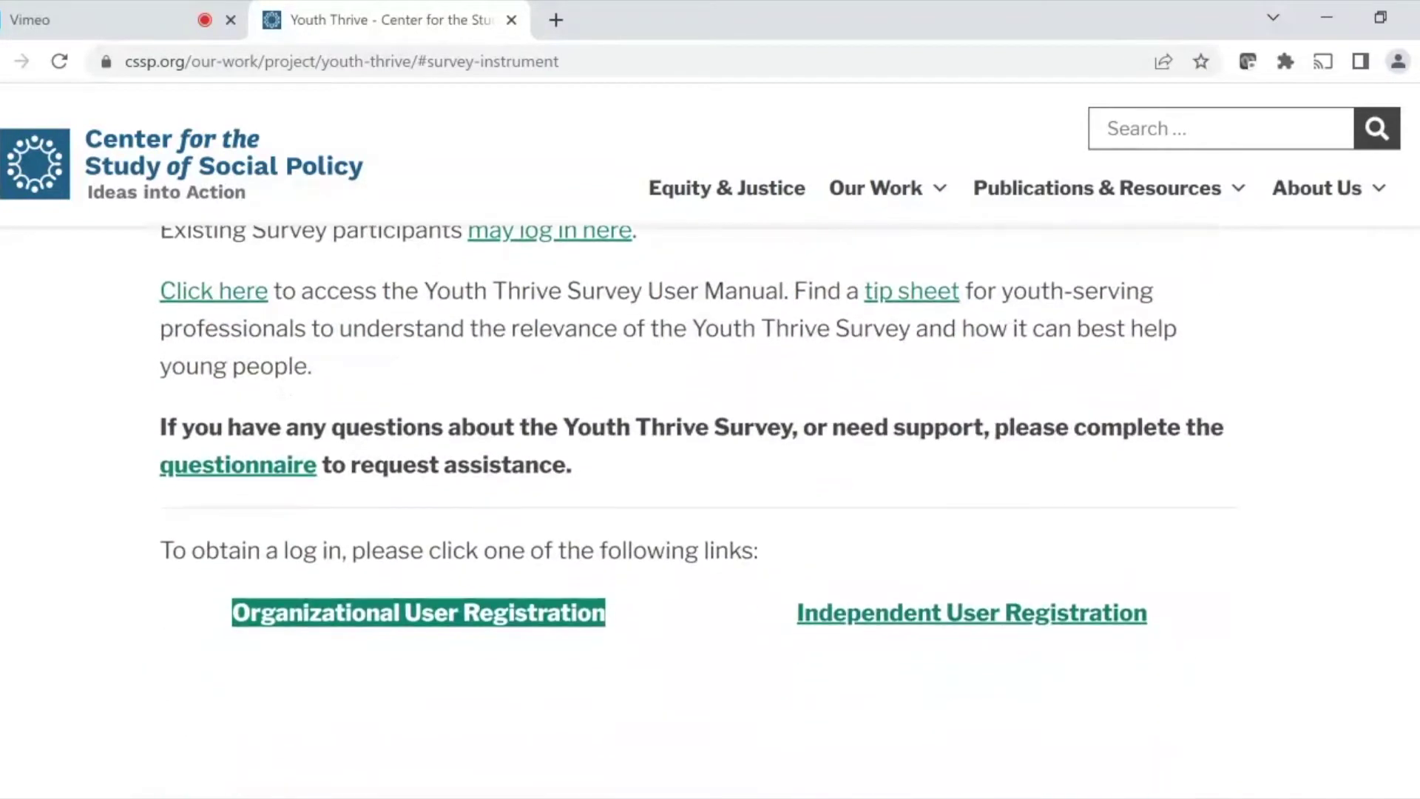
{"action": "left_click", "coordinate": [423, 626]}
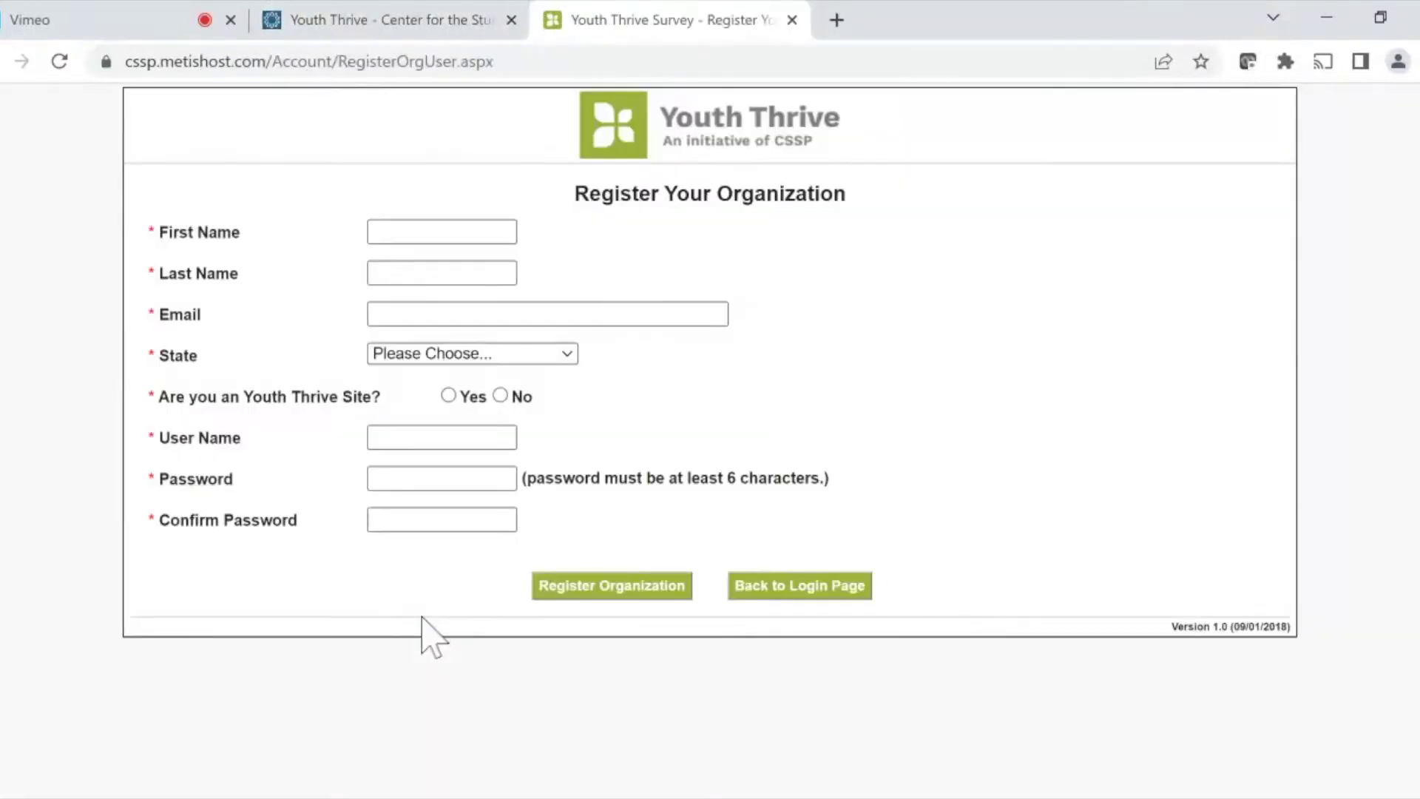
- Enter the registrant's first name, last name and e-mail address
{"action": "left_click_drag", "start_coordinate": [149, 231], "coordinate": [697, 272]}
{"action": "key", "text": "Tab"}
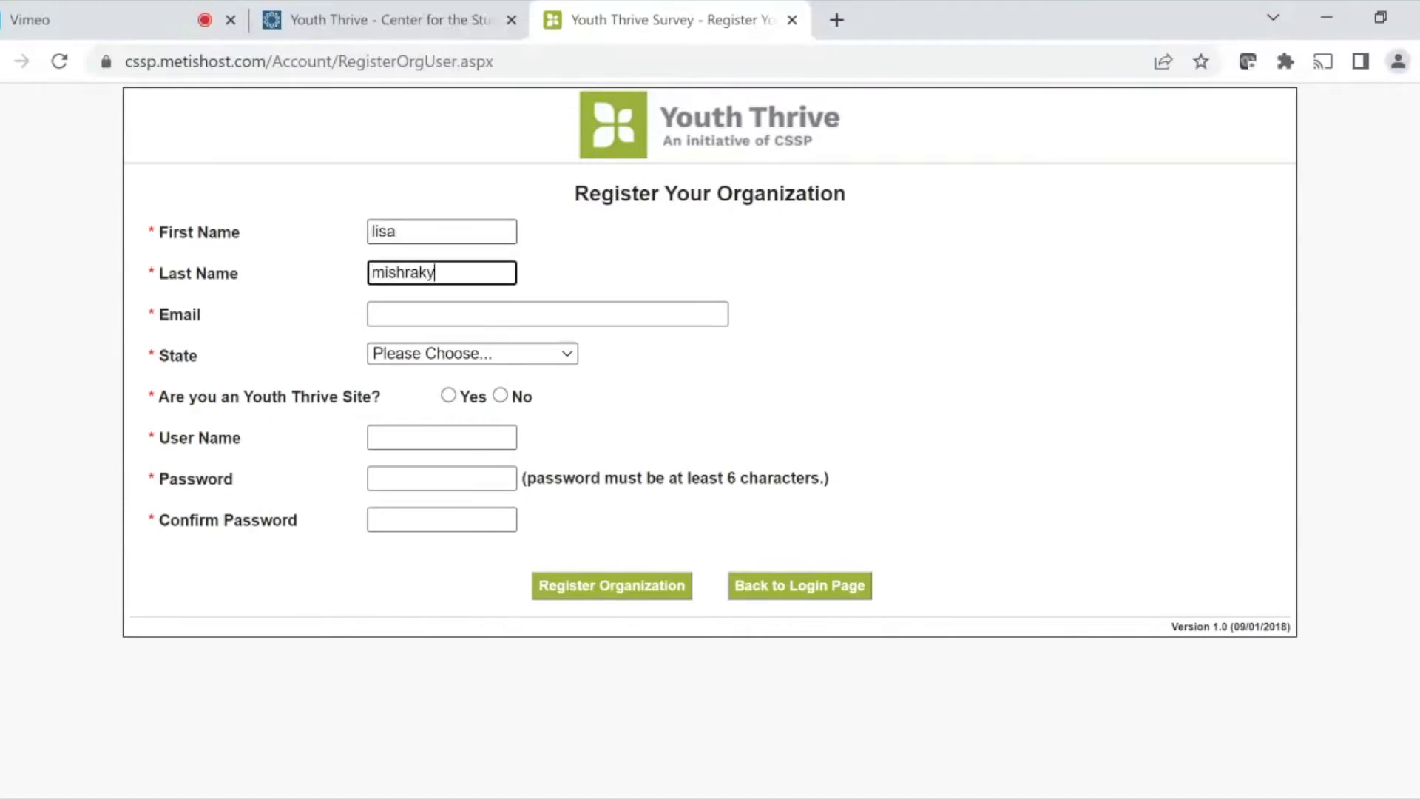
{"action": "key", "text": "Tab"}
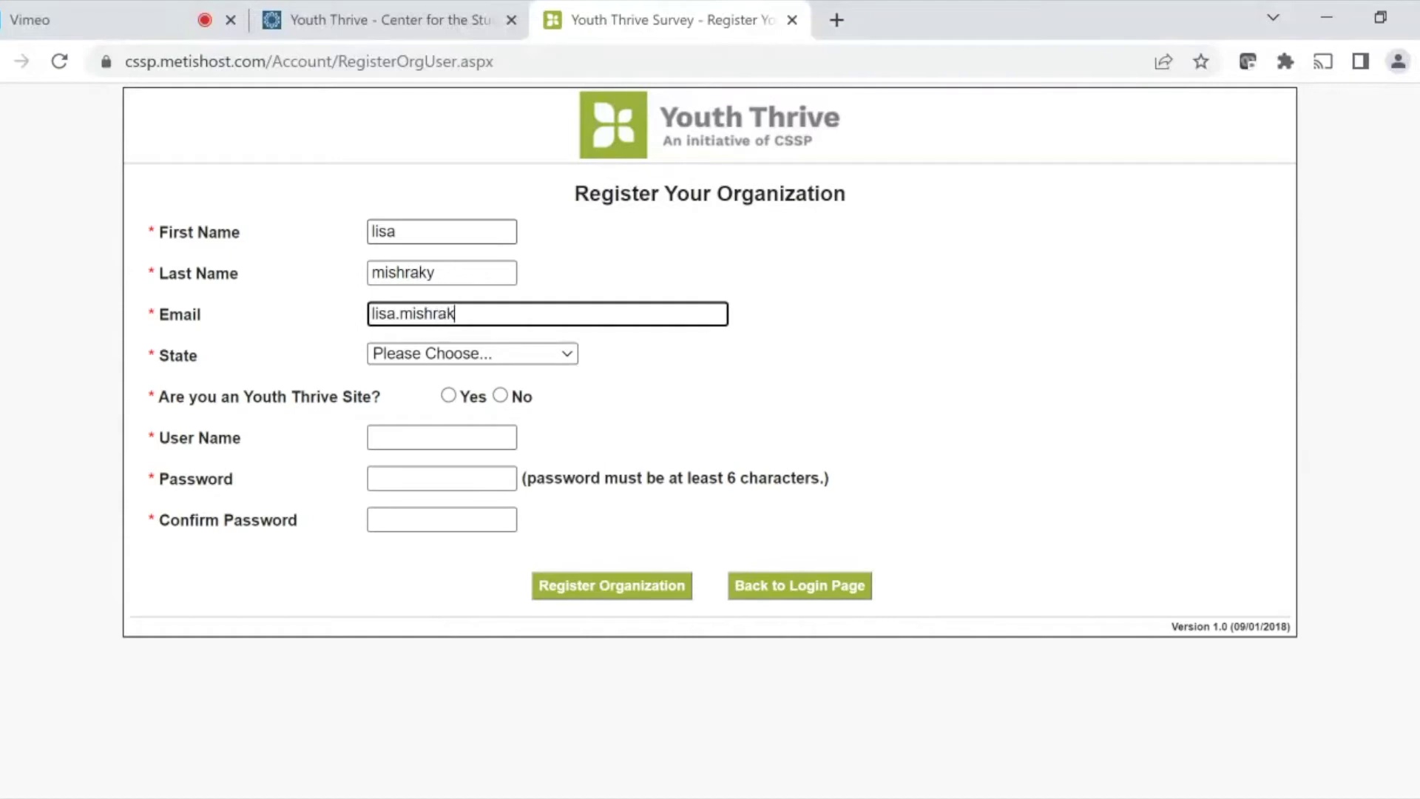
- Choose New York as the state and answer No to being a Youth Thrive site
{"action": "left_click", "coordinate": [524, 355]}
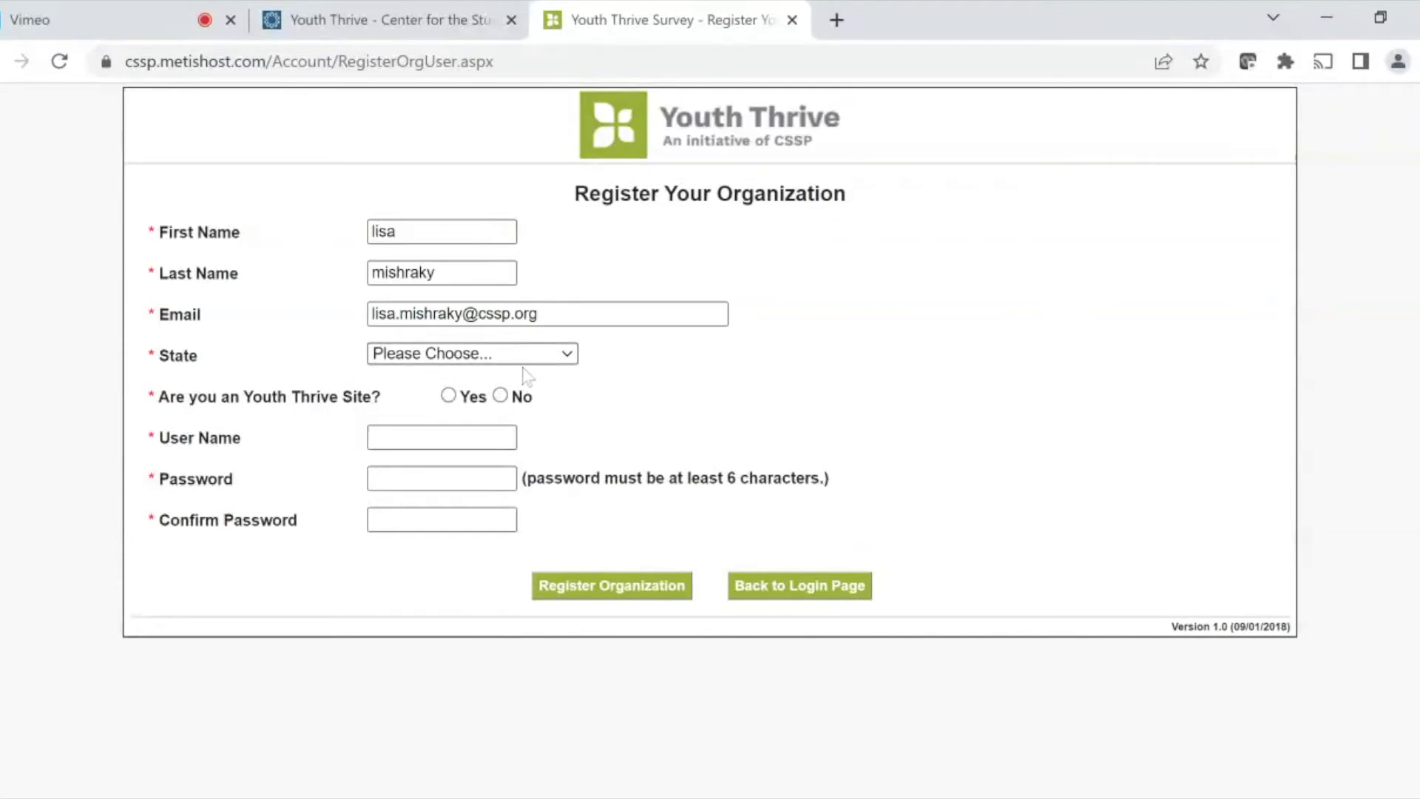
{"action": "left_click", "coordinate": [526, 375]}
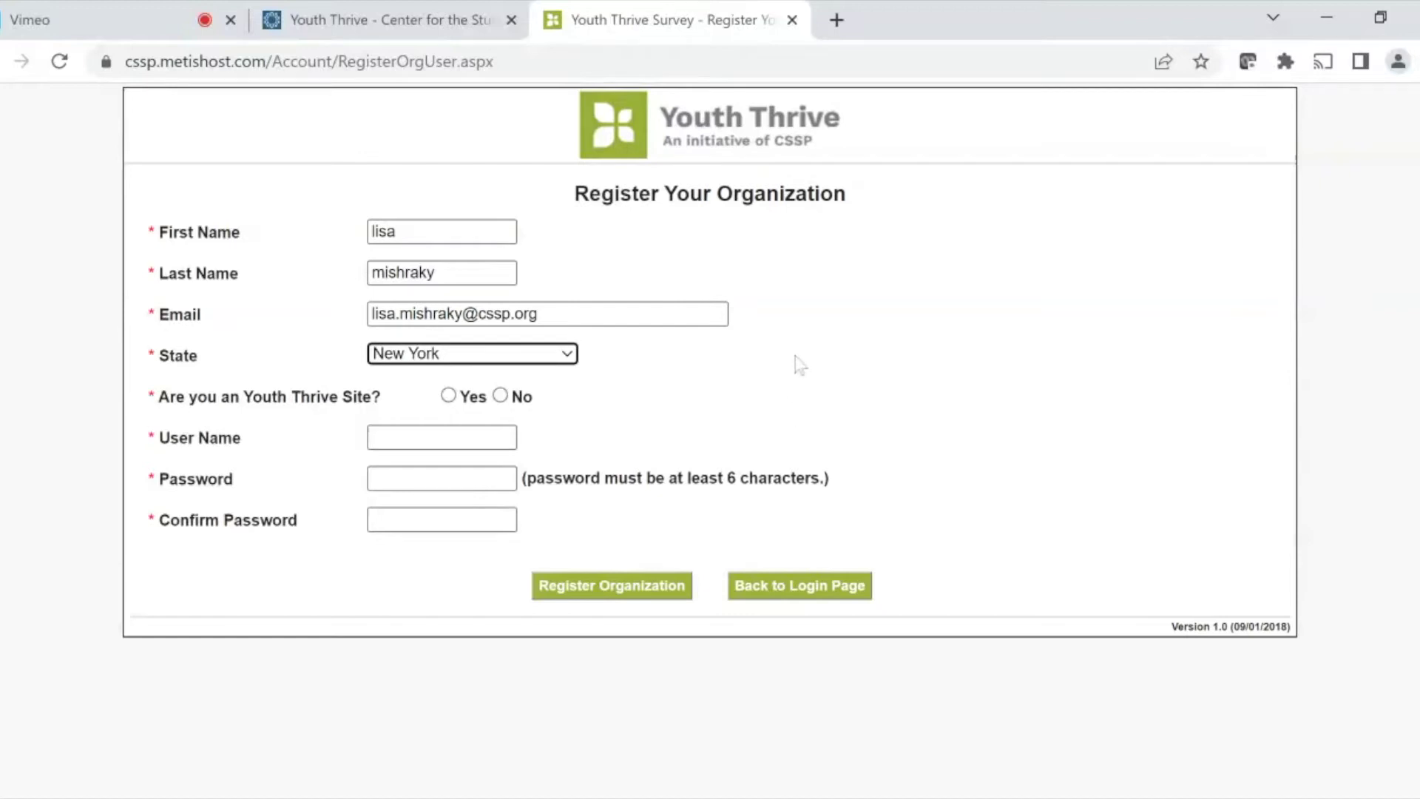
{"action": "left_click", "coordinate": [449, 395]}
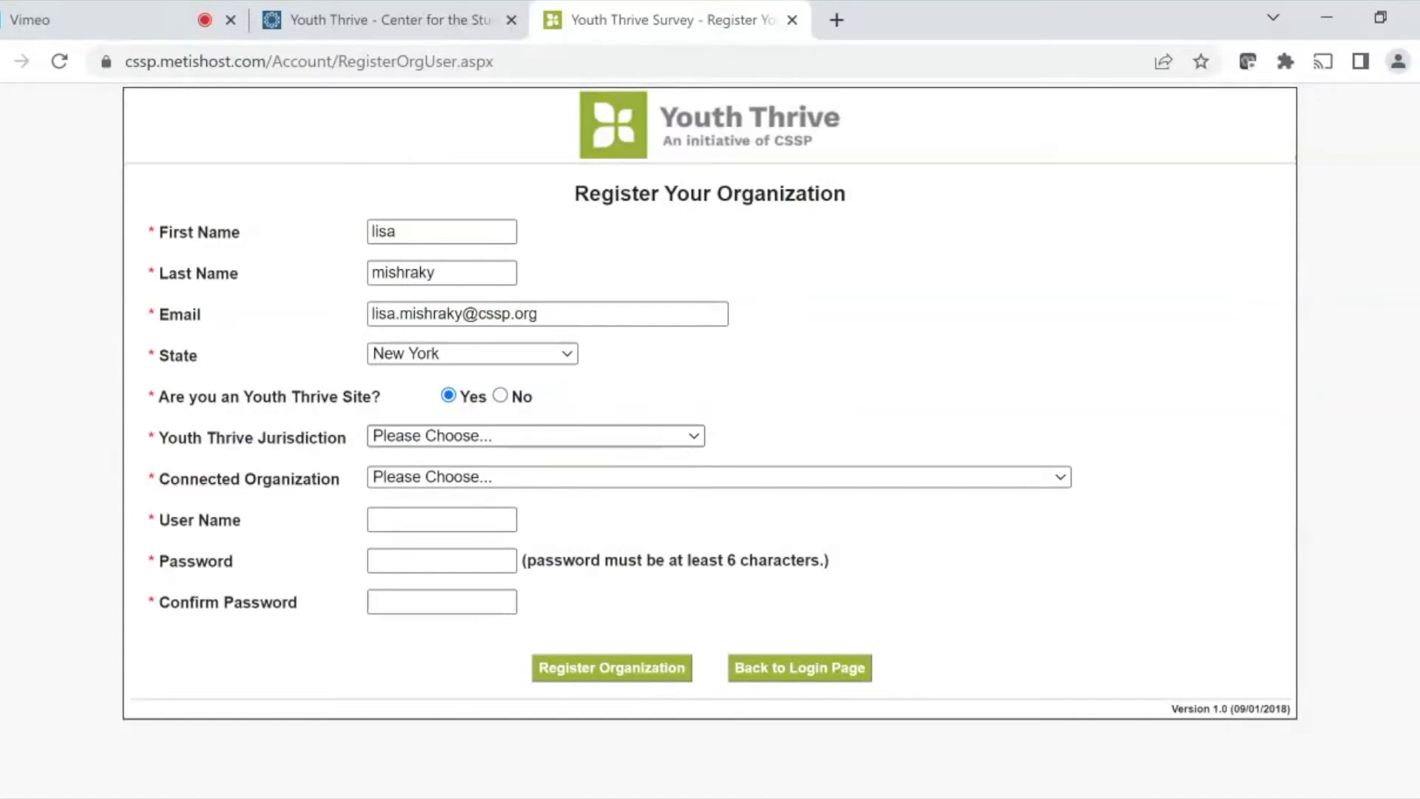
{"action": "left_click", "coordinate": [631, 568]}
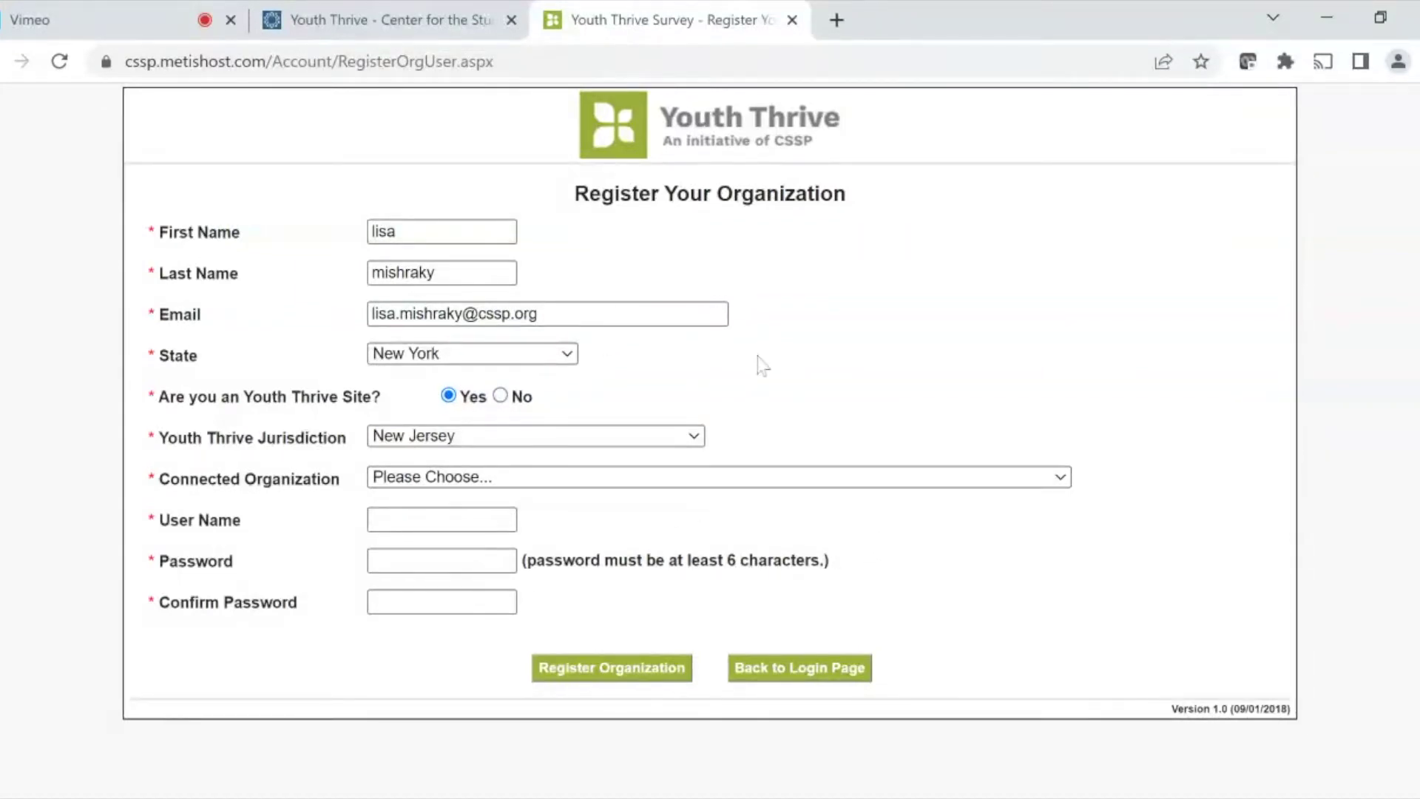
{"action": "left_click", "coordinate": [501, 396]}
- Enter ORGTEST2 as the organization name
{"action": "key", "text": "Tab"}
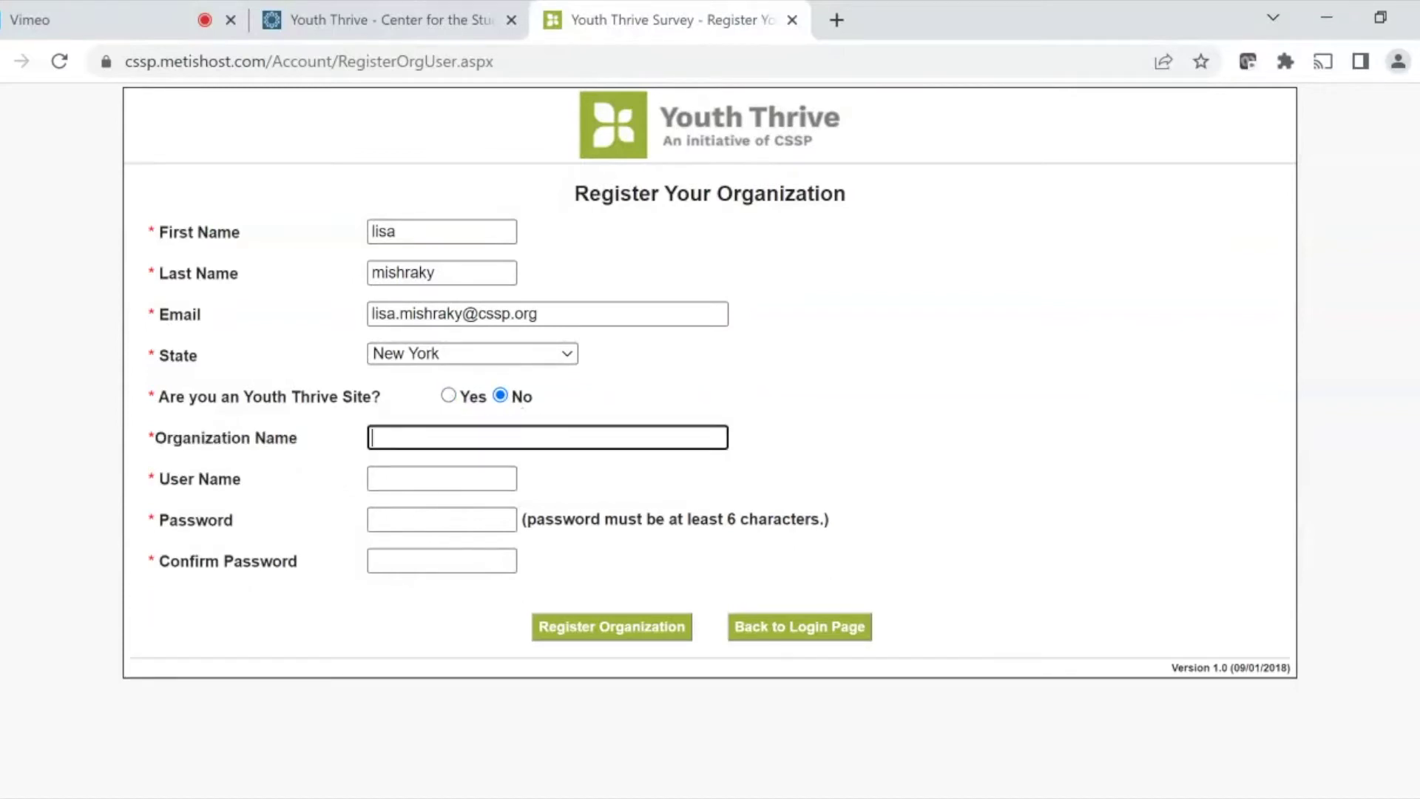
{"action": "type", "text": "ORGTEST@"}
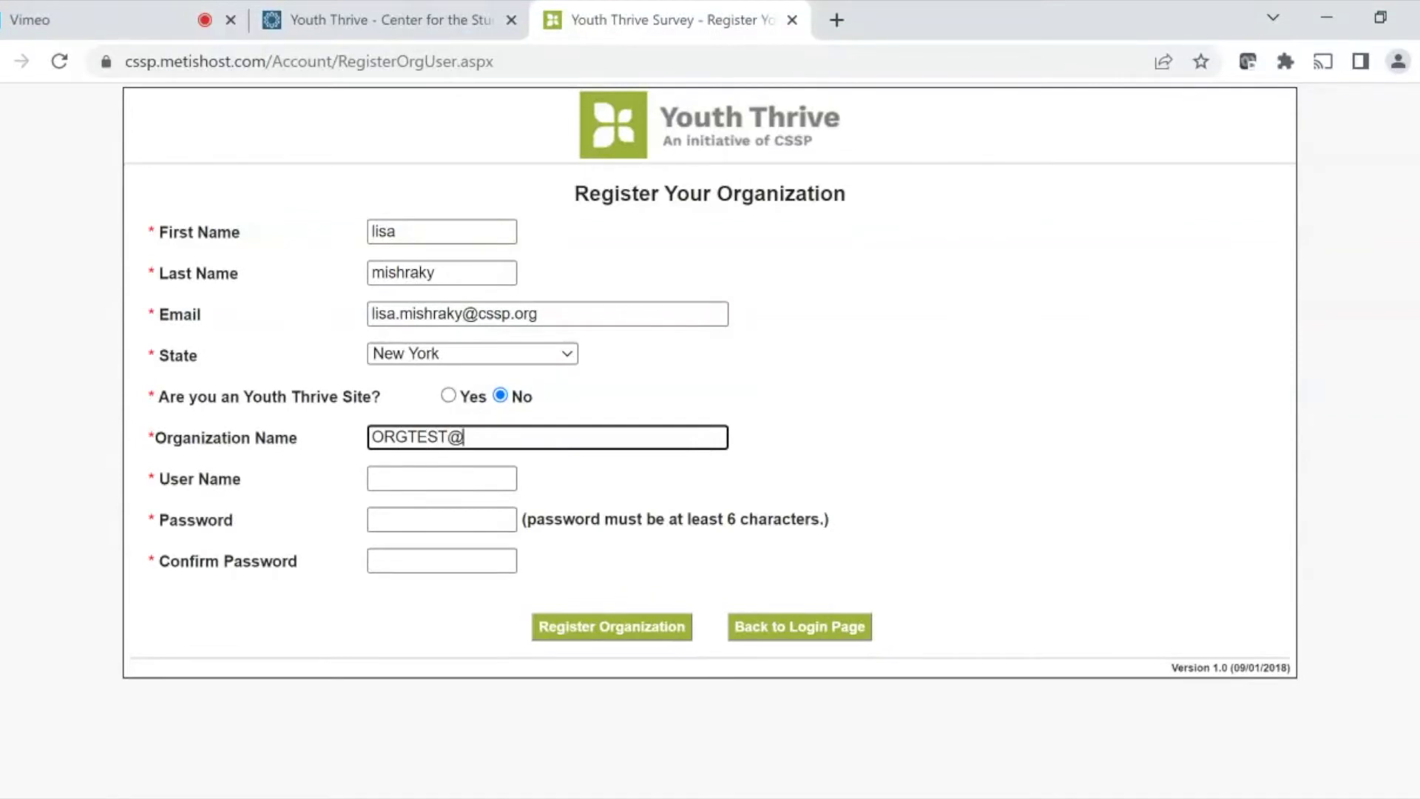
{"action": "key", "text": "BackSpace"}
{"action": "type", "text": "2"}
- Fill in a user name and matching password, then register the organization
{"action": "left_click", "coordinate": [426, 473]}
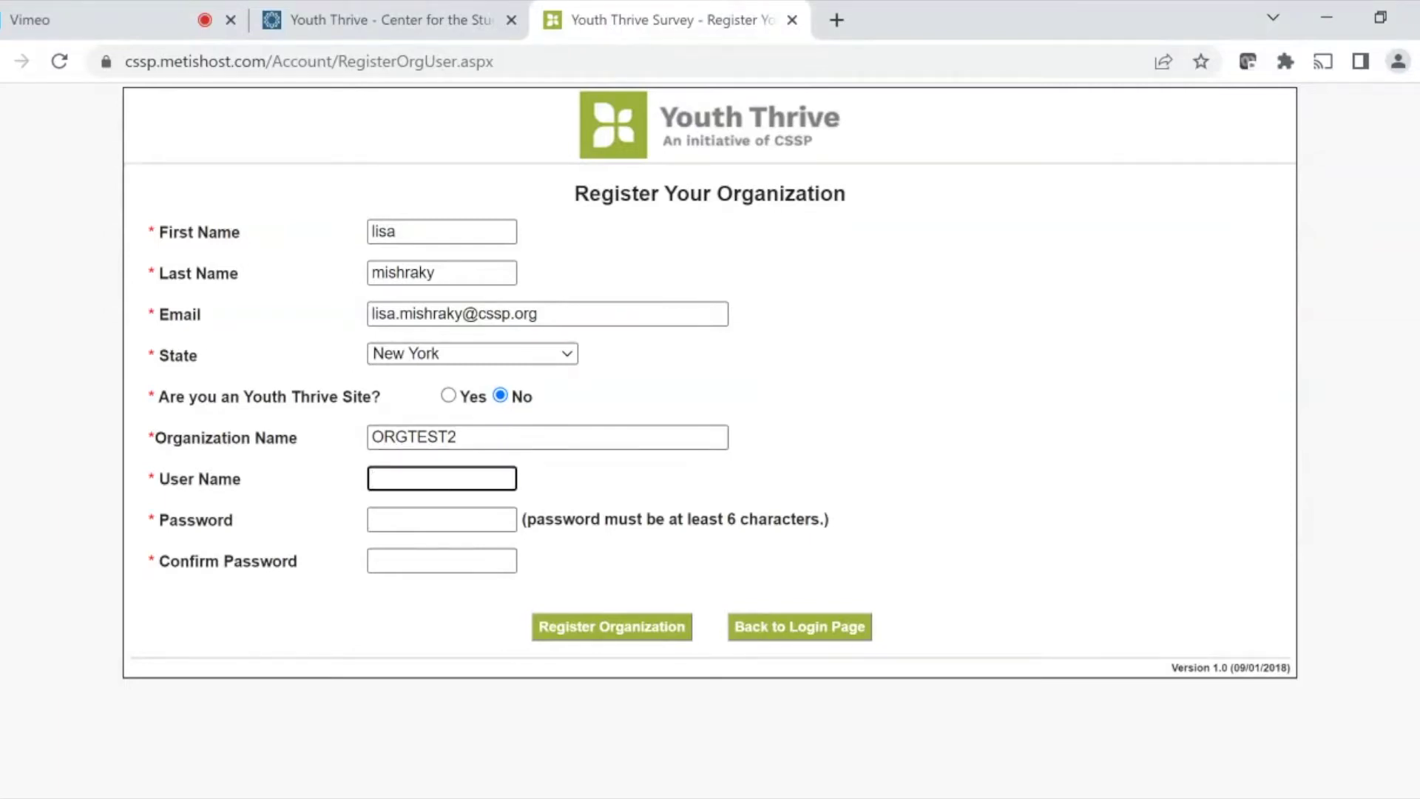
{"action": "type", "text": "lmj223"}
{"action": "left_click", "coordinate": [442, 518]}
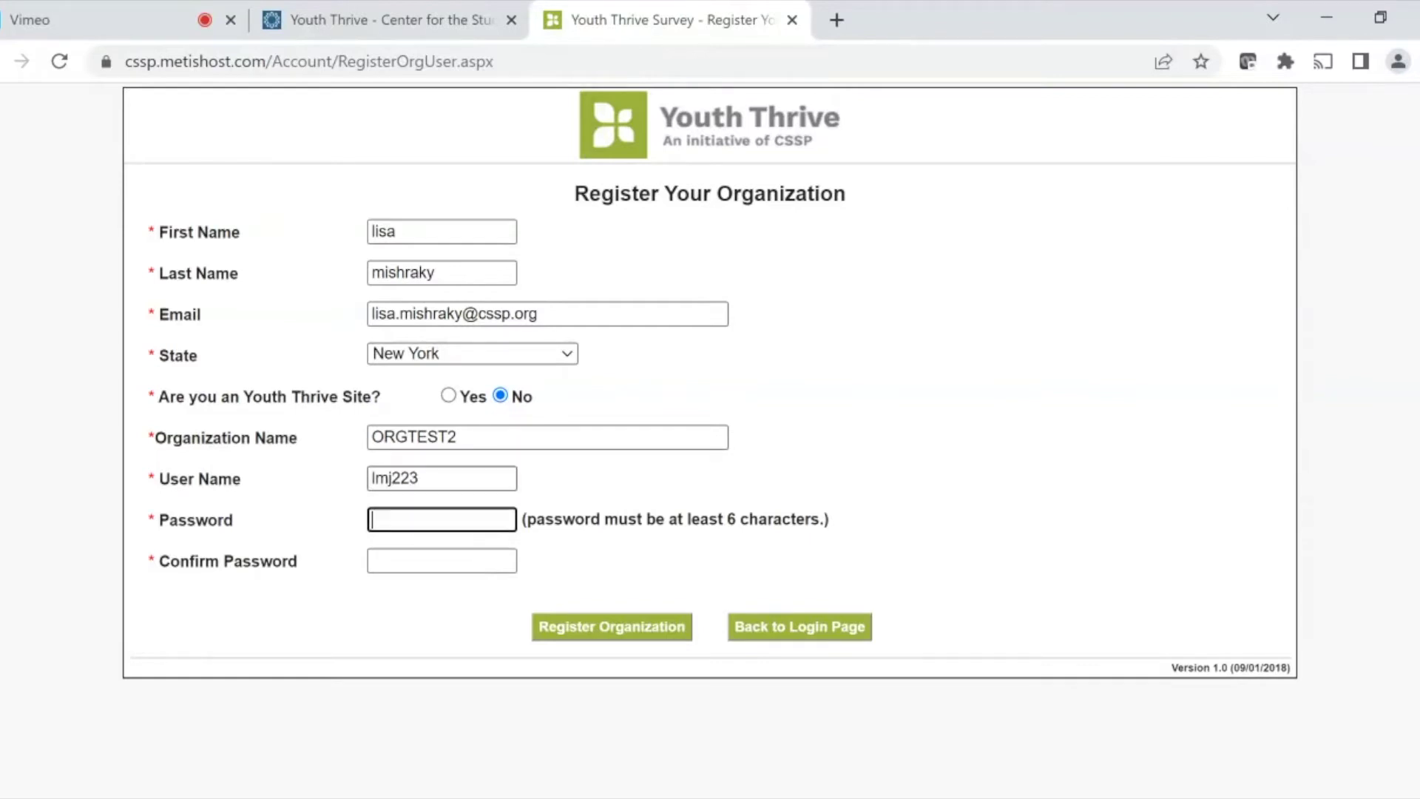
{"action": "type", "text": "••••••"}
{"action": "left_click", "coordinate": [442, 560]}
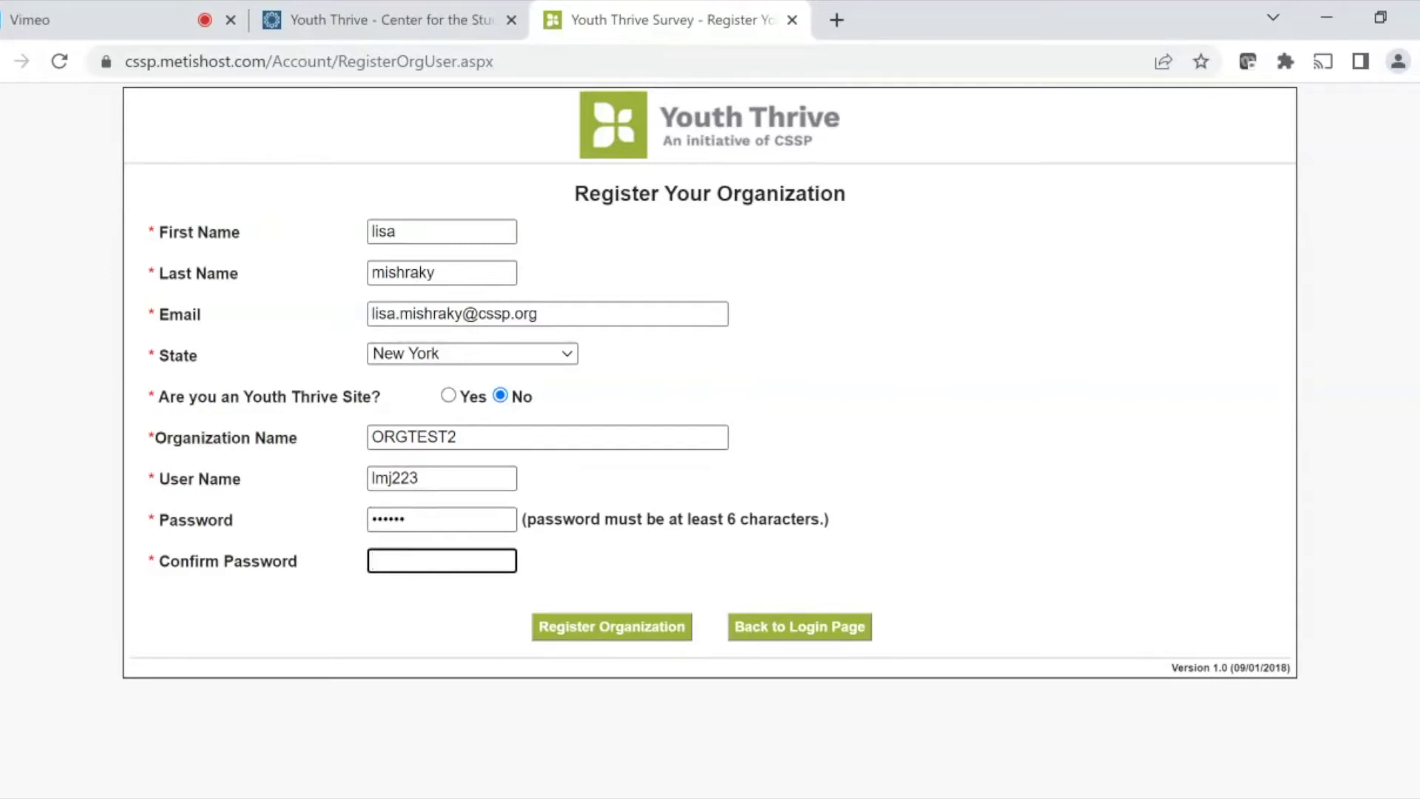
{"action": "type", "text": "••••••"}
{"action": "left_click", "coordinate": [605, 634]}
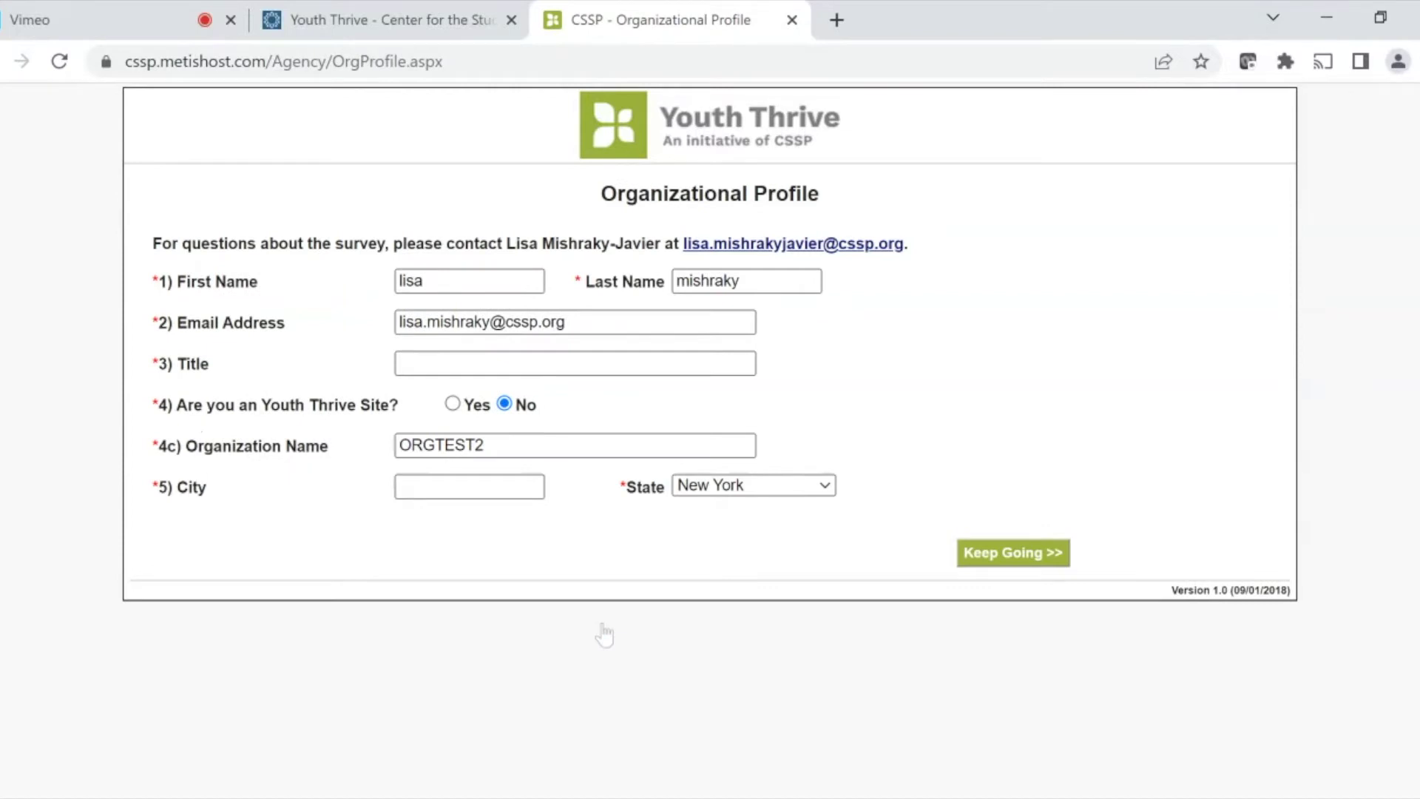
- Enter 'worker' as Title and 'NYC' as City, then continue to question 6
{"action": "left_click", "coordinate": [443, 364]}
{"action": "type", "text": "worker"}
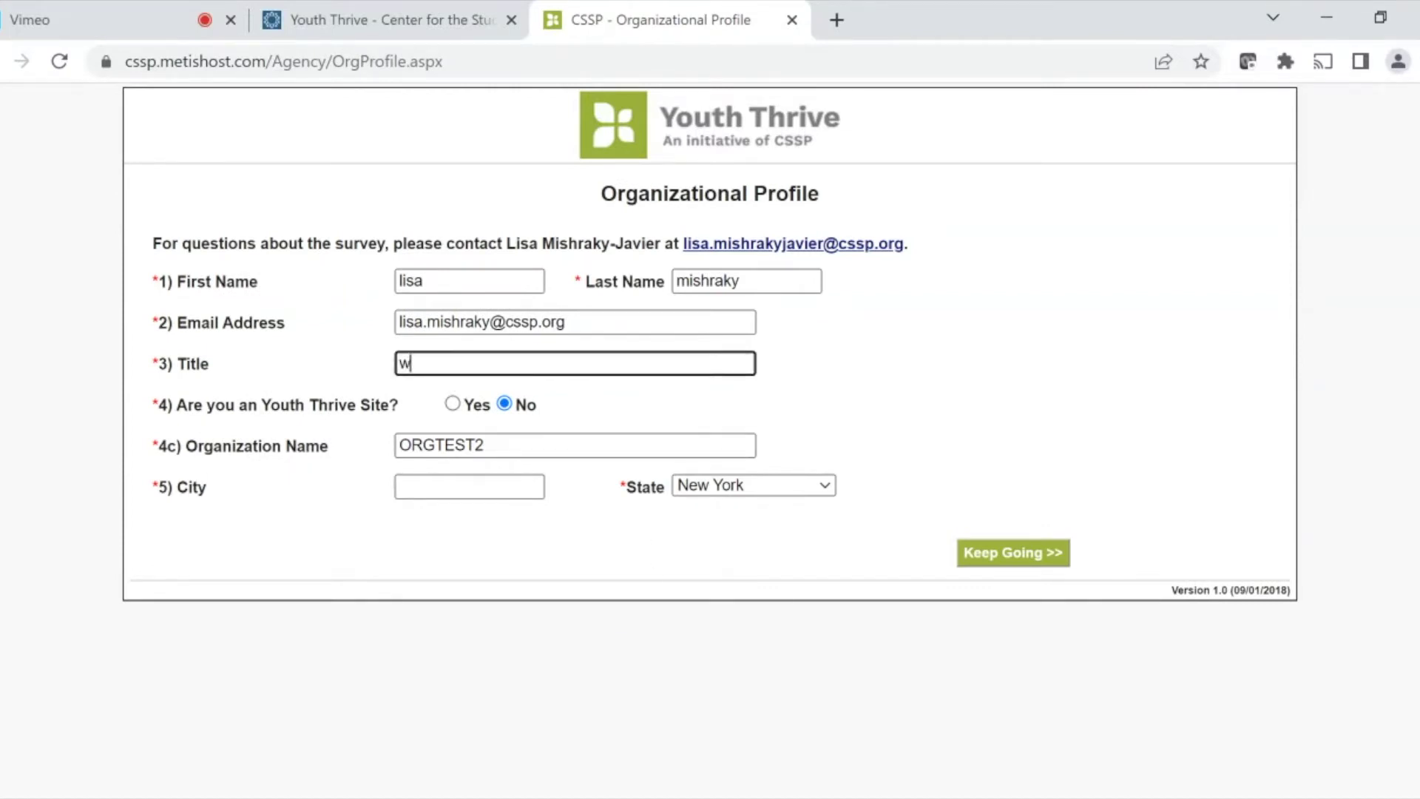
{"action": "left_click", "coordinate": [518, 486]}
{"action": "type", "text": "NYC"}
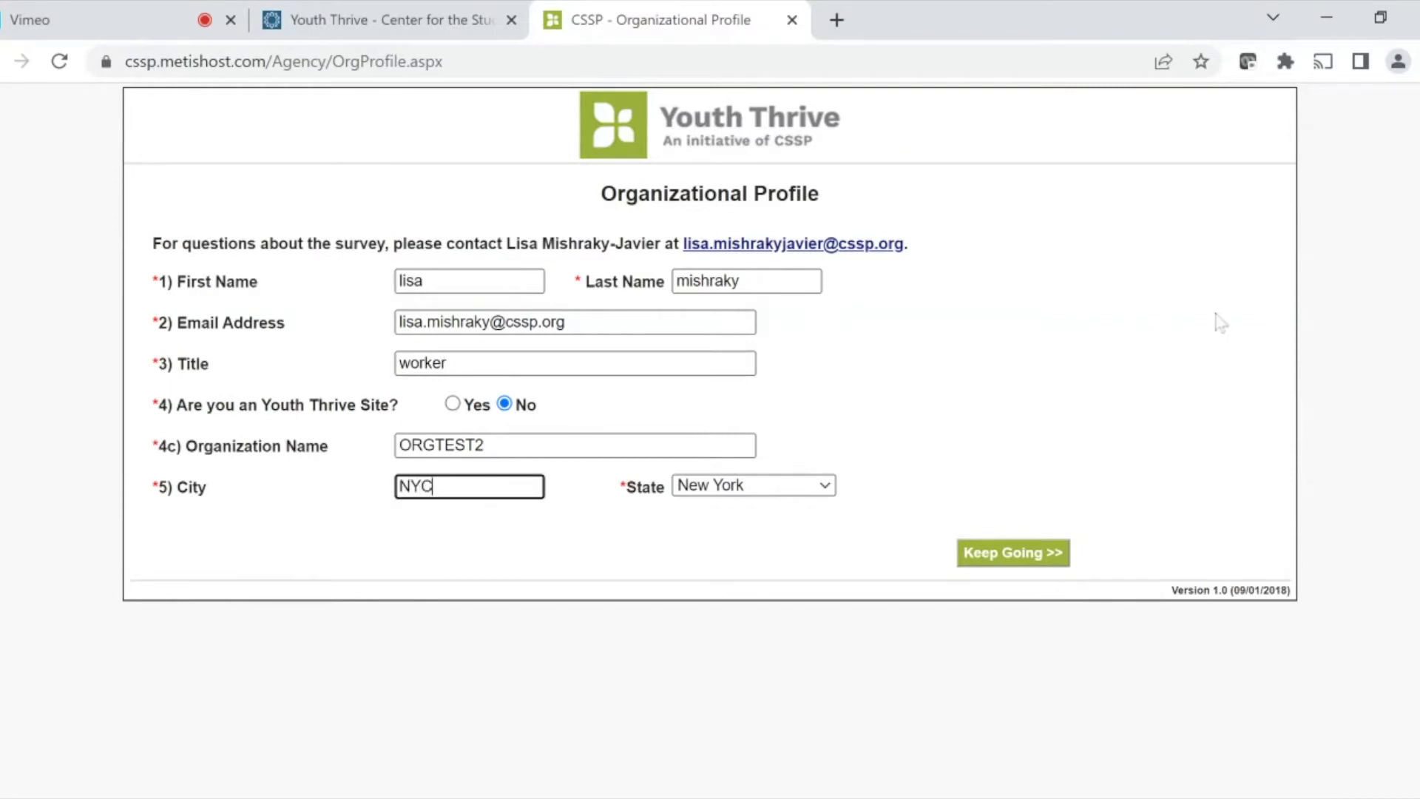
{"action": "left_click", "coordinate": [999, 554]}
{"action": "left_click", "coordinate": [1000, 557]}
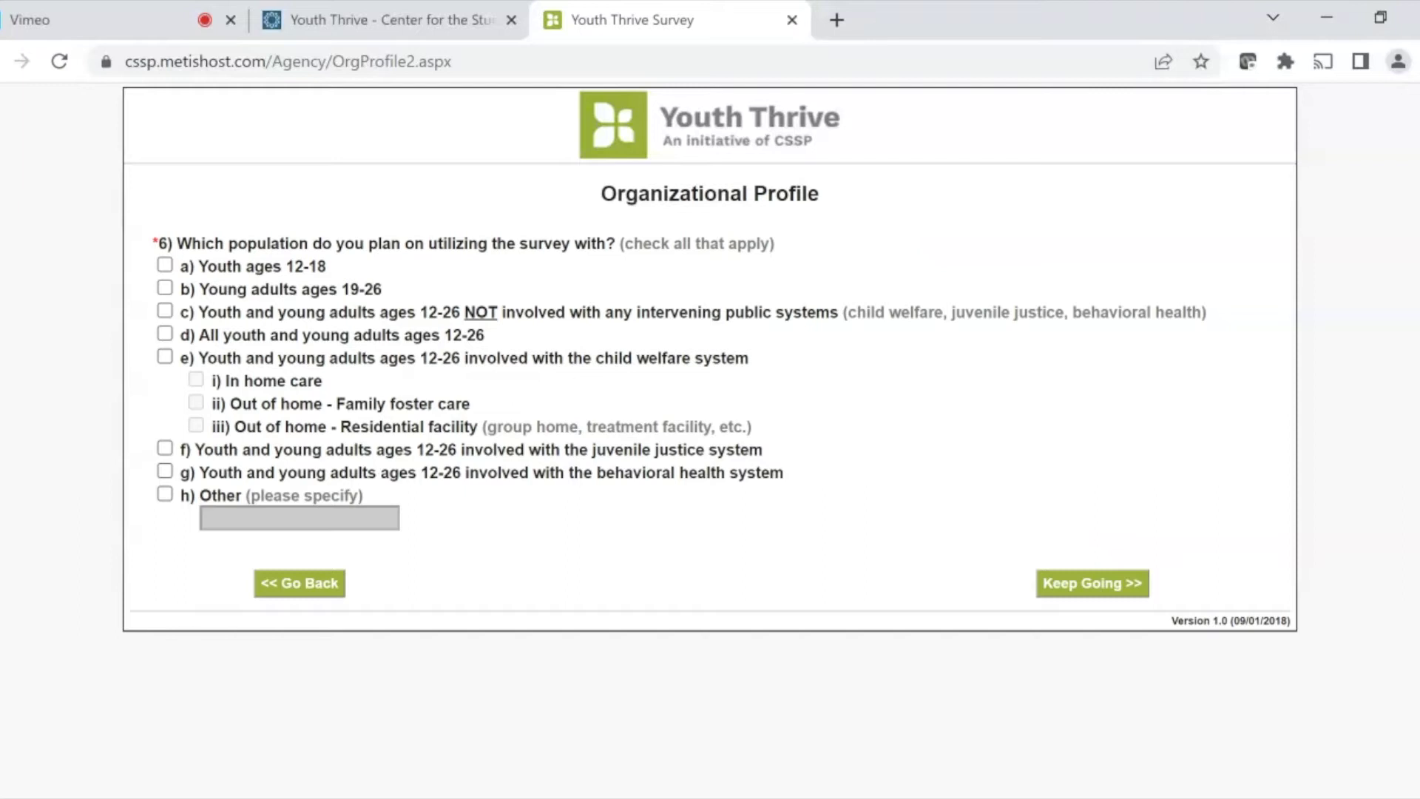
- Select youth ages 12-18 and young adults 19-26 as target populations
{"action": "left_click", "coordinate": [165, 265]}
{"action": "left_click", "coordinate": [165, 289]}
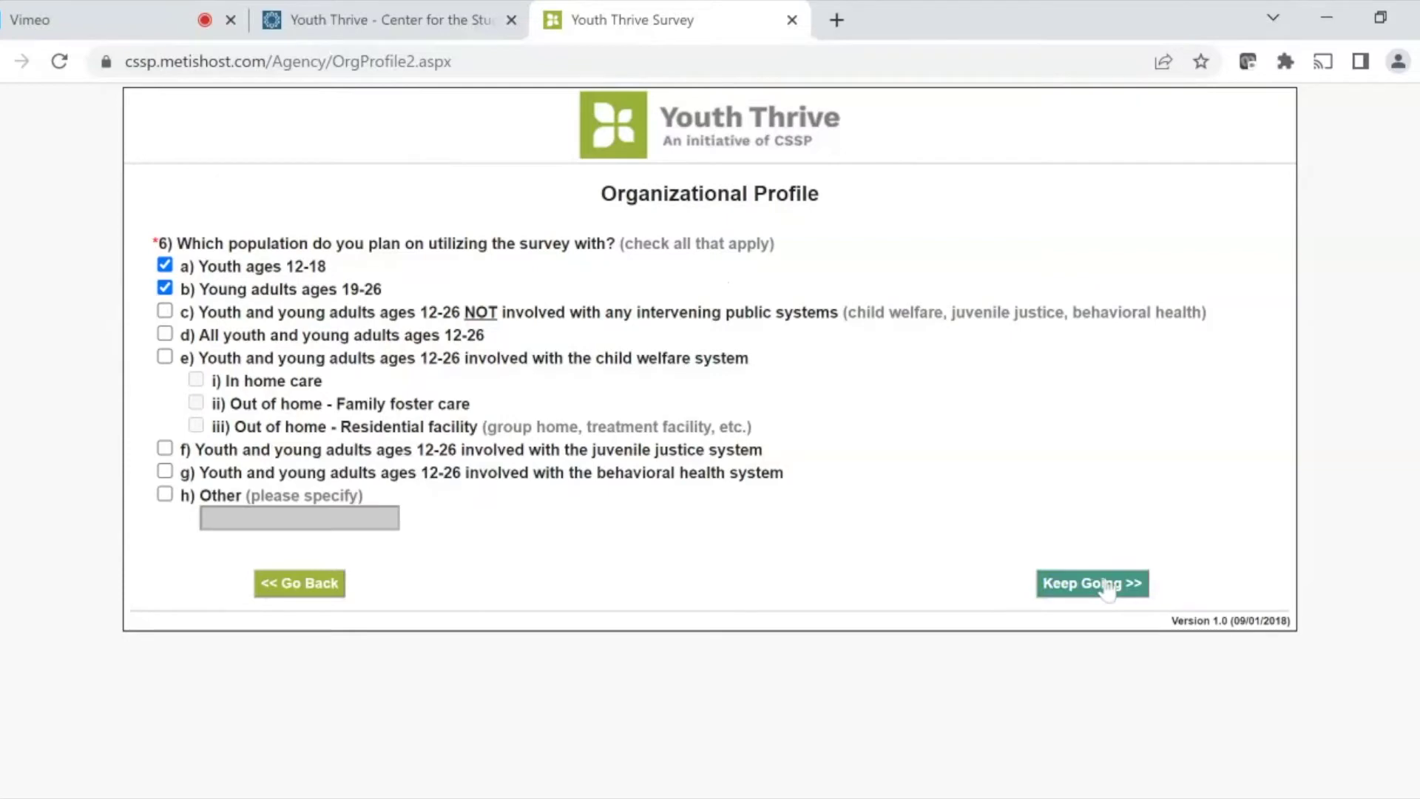
{"action": "left_click", "coordinate": [1103, 584]}
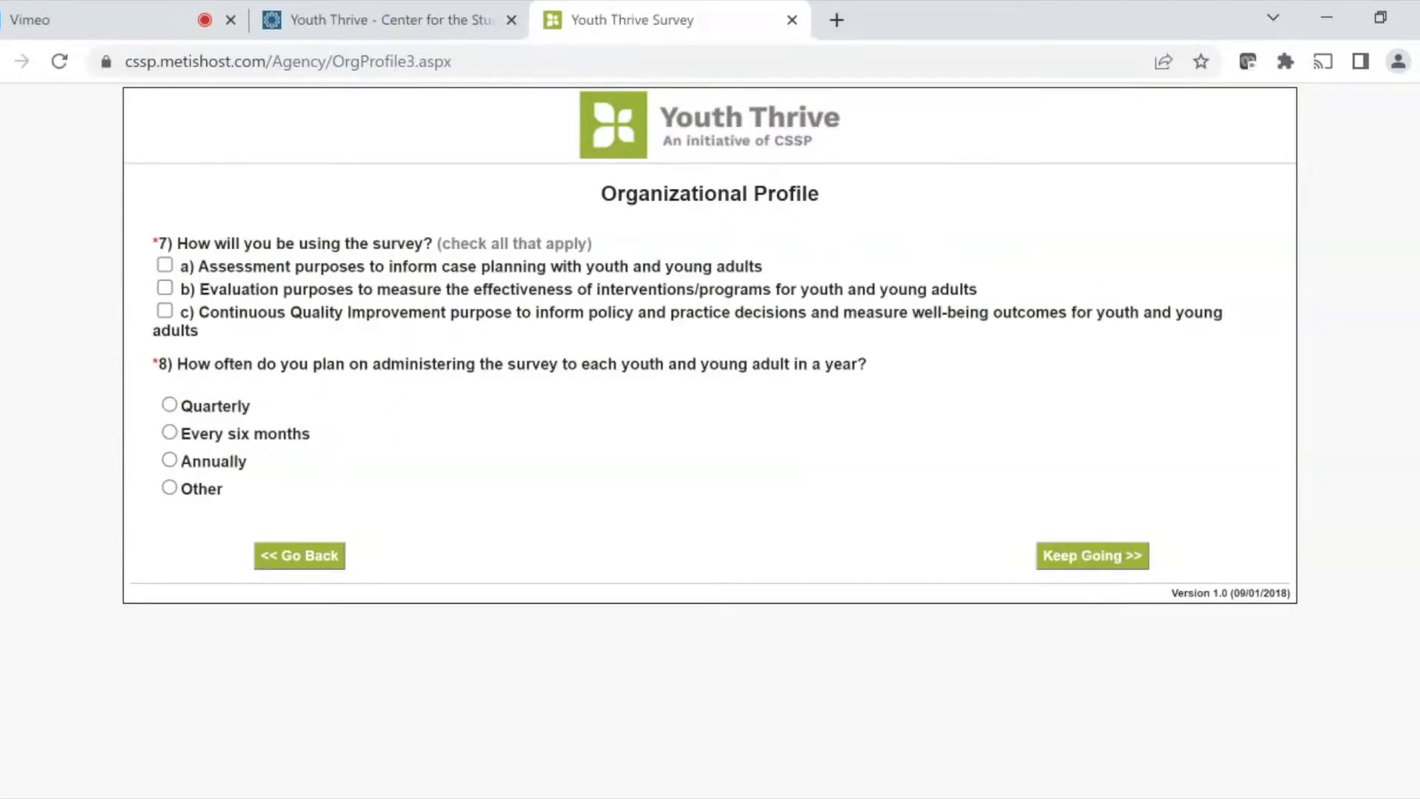
- Mark assessment, evaluation and CQI as survey uses, administered every six months
{"action": "left_click", "coordinate": [164, 265]}
{"action": "left_click", "coordinate": [165, 288]}
{"action": "left_click", "coordinate": [164, 310]}
{"action": "left_click", "coordinate": [170, 433]}
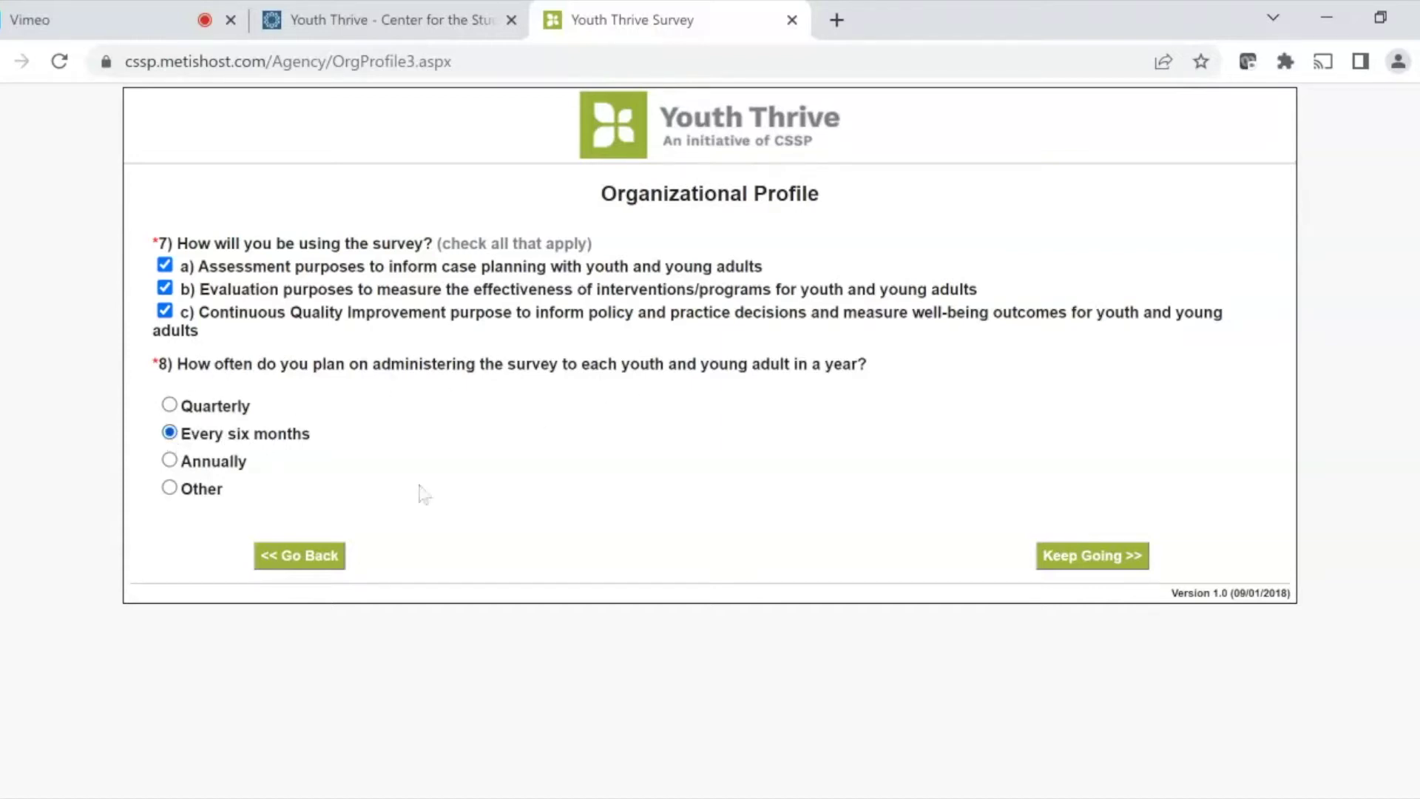
{"action": "left_click", "coordinate": [1076, 562]}
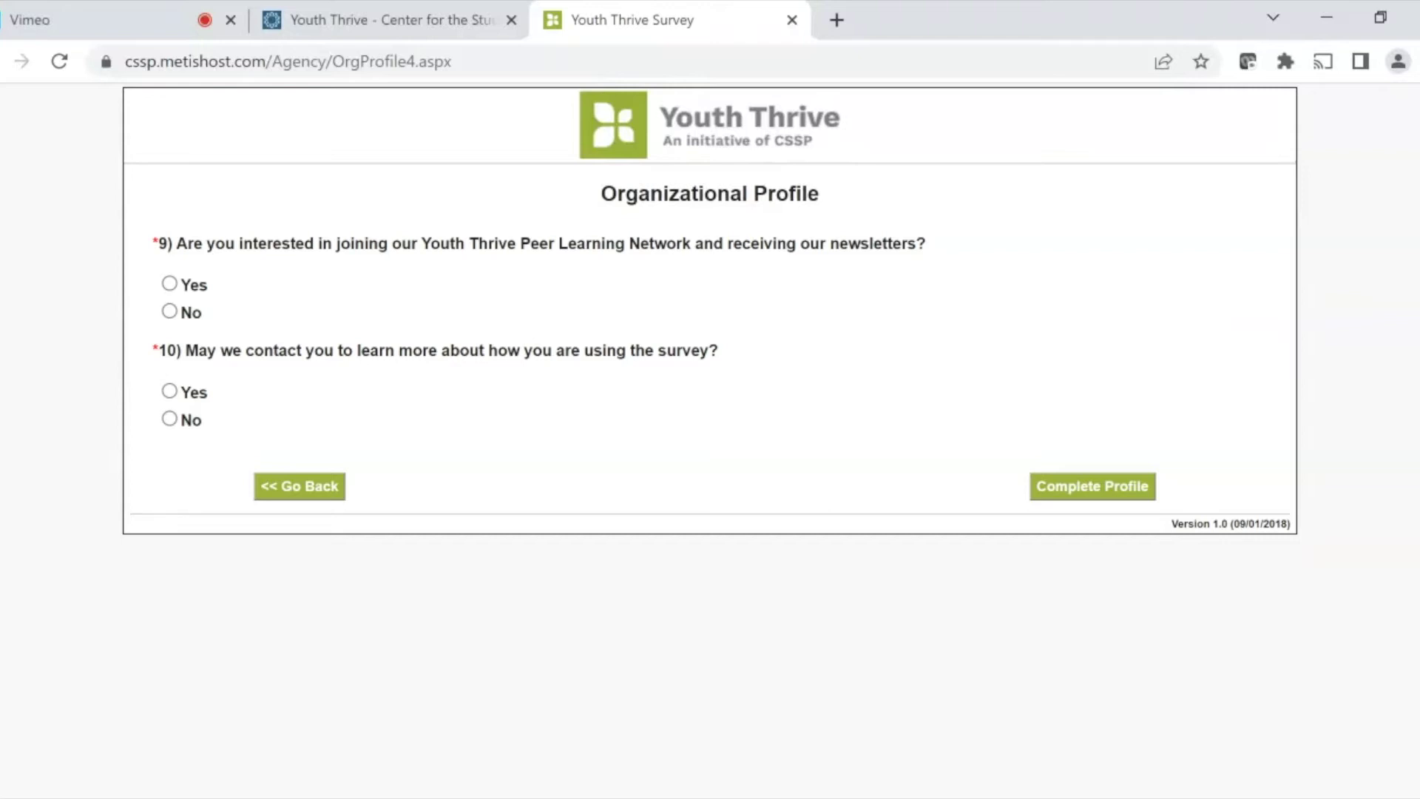
- Opt into newsletters and contact, complete the profile, and close the survey tab
{"action": "left_click", "coordinate": [167, 288]}
{"action": "left_click", "coordinate": [170, 392]}
{"action": "left_click", "coordinate": [1098, 488]}
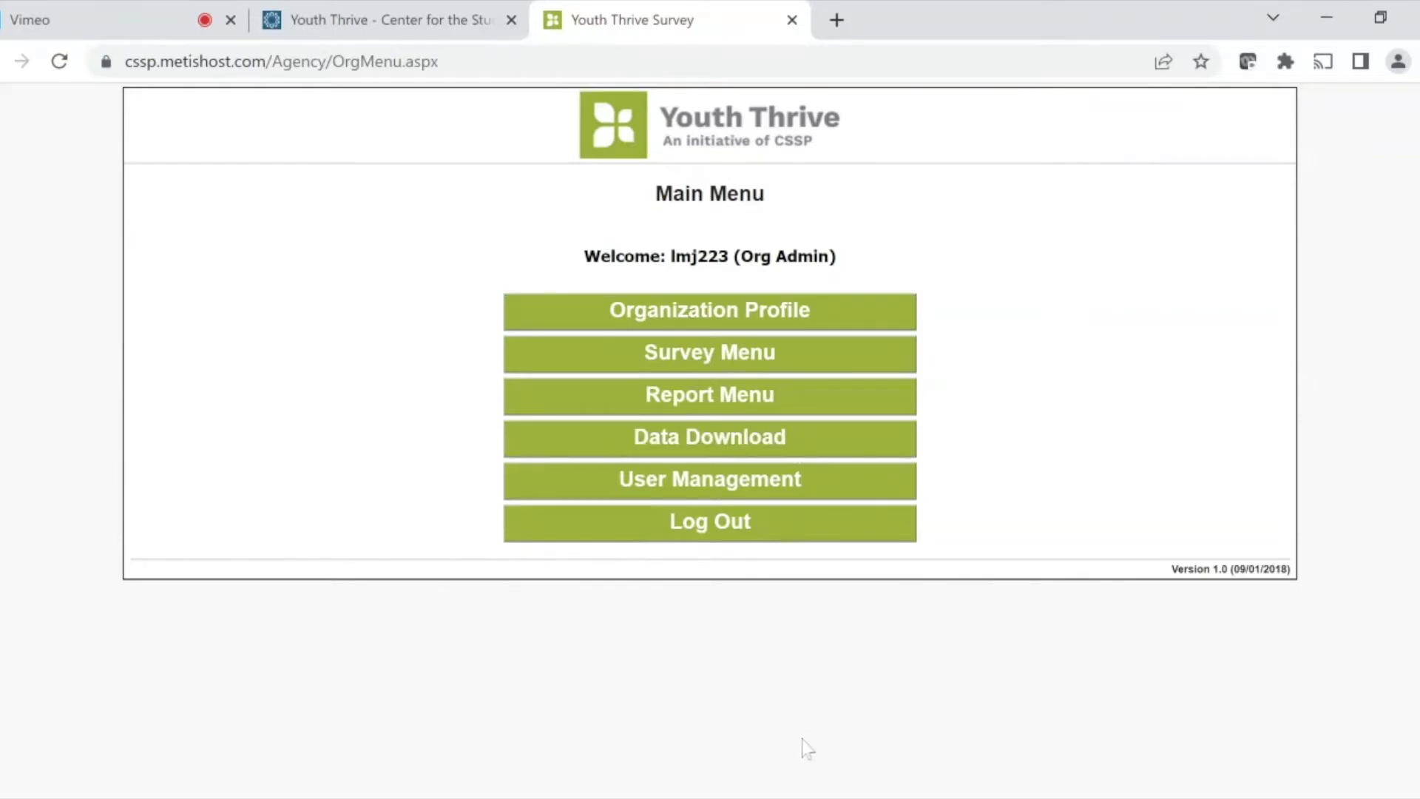
{"action": "key", "text": "ctrl+w"}
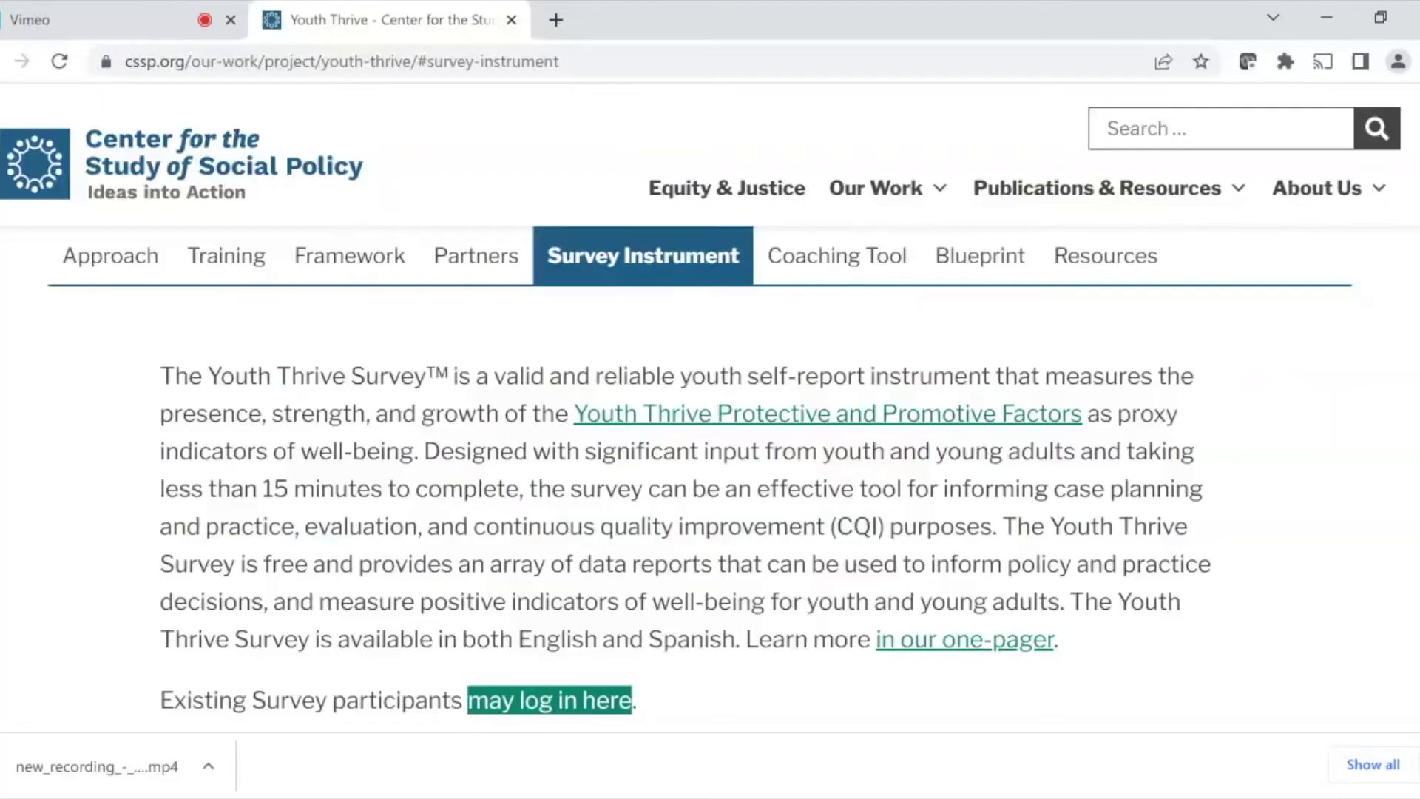
- Open the login page and highlight password recovery, manual, registration and Spanish options
{"action": "left_click", "coordinate": [559, 714]}
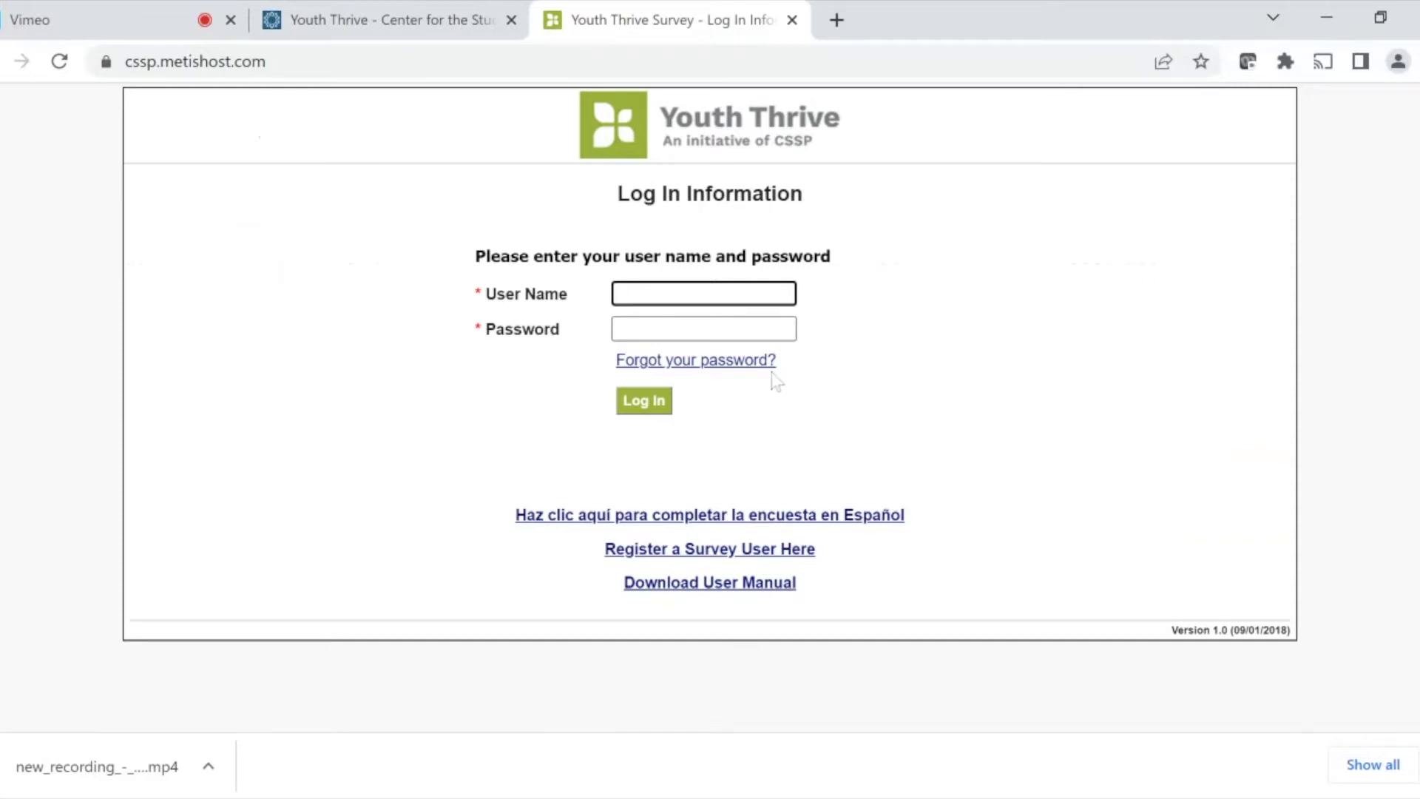
{"action": "left_click_drag", "start_coordinate": [786, 380], "coordinate": [760, 380]}
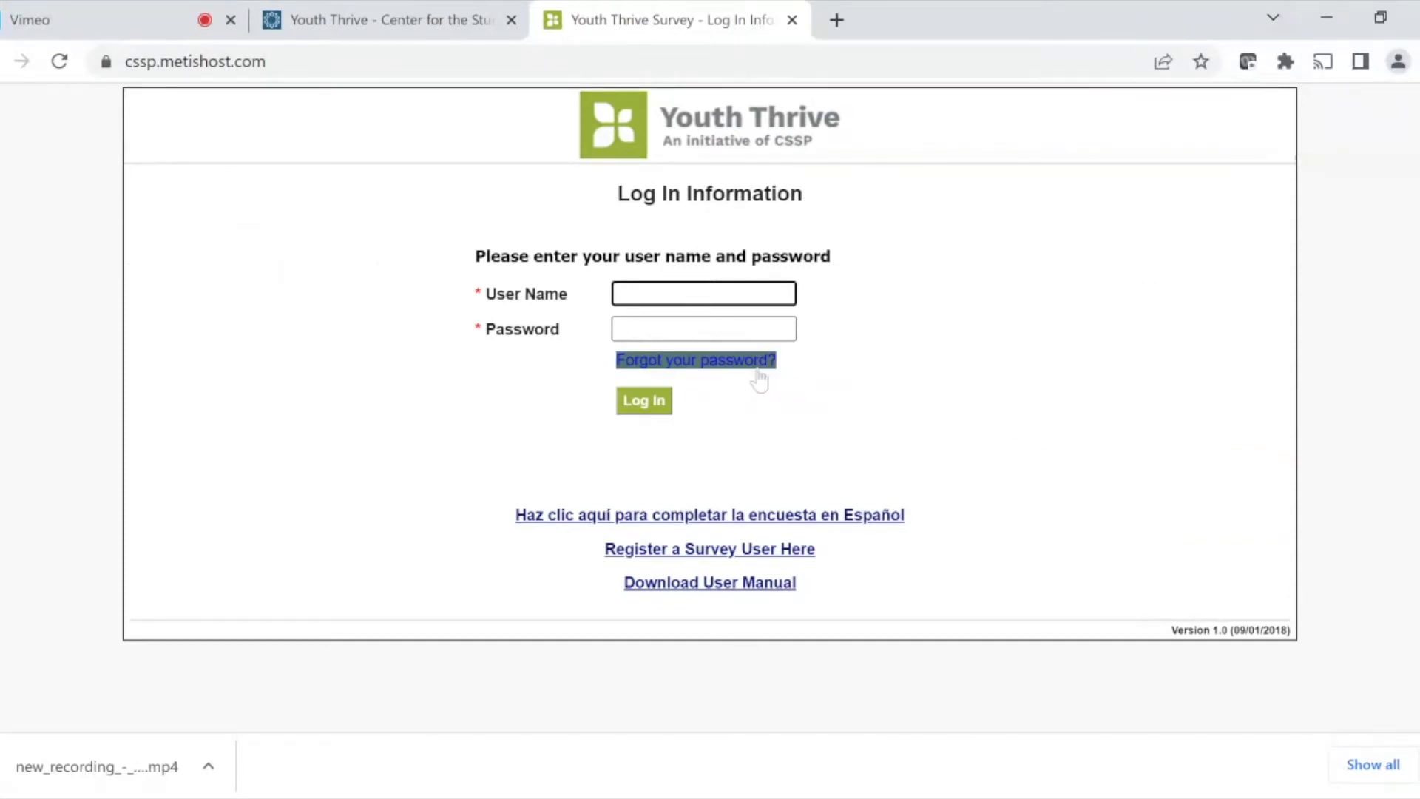
{"action": "left_click", "coordinate": [839, 392]}
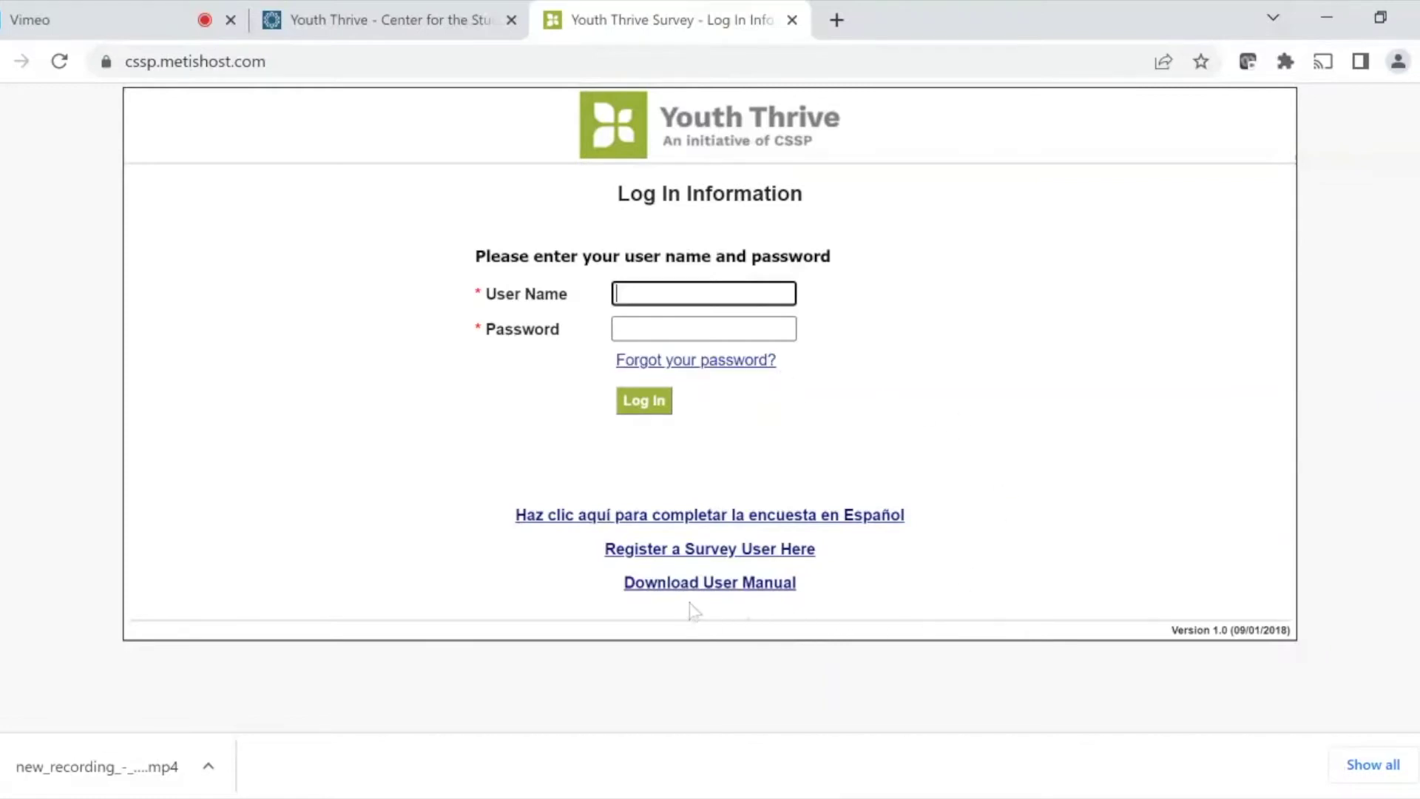
{"action": "left_click_drag", "start_coordinate": [691, 609], "coordinate": [694, 599]}
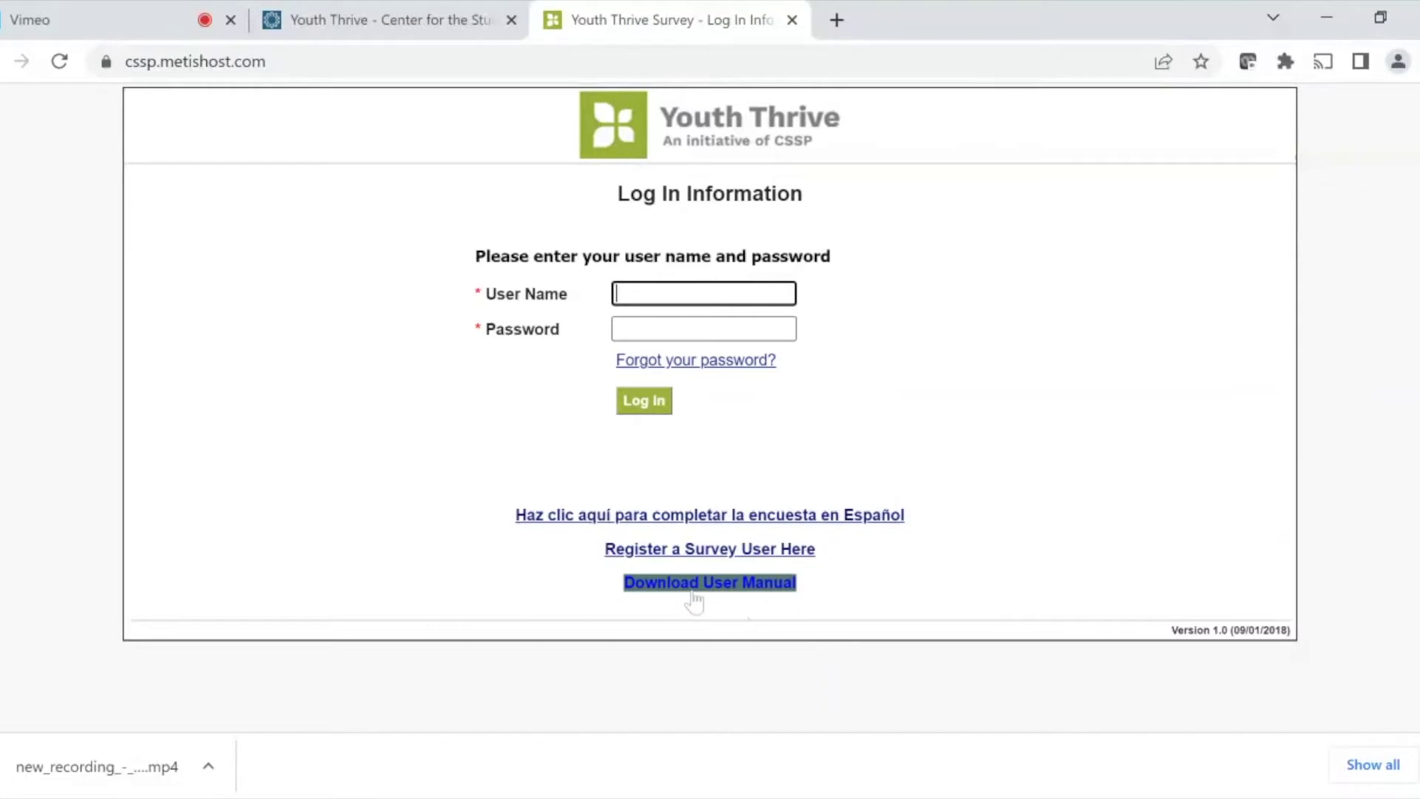
{"action": "left_click", "coordinate": [708, 584]}
{"action": "triple_click", "coordinate": [714, 555]}
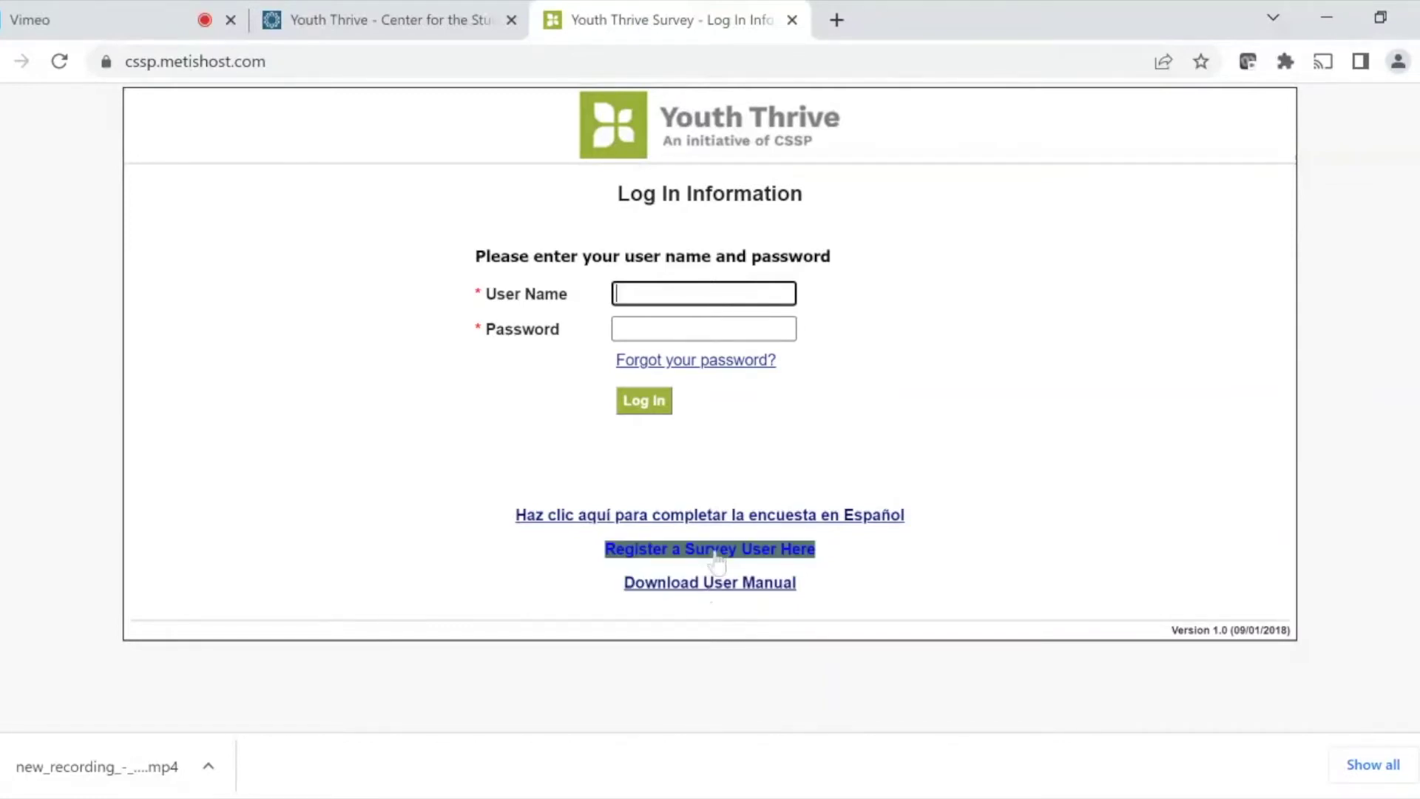
{"action": "triple_click", "coordinate": [728, 519]}
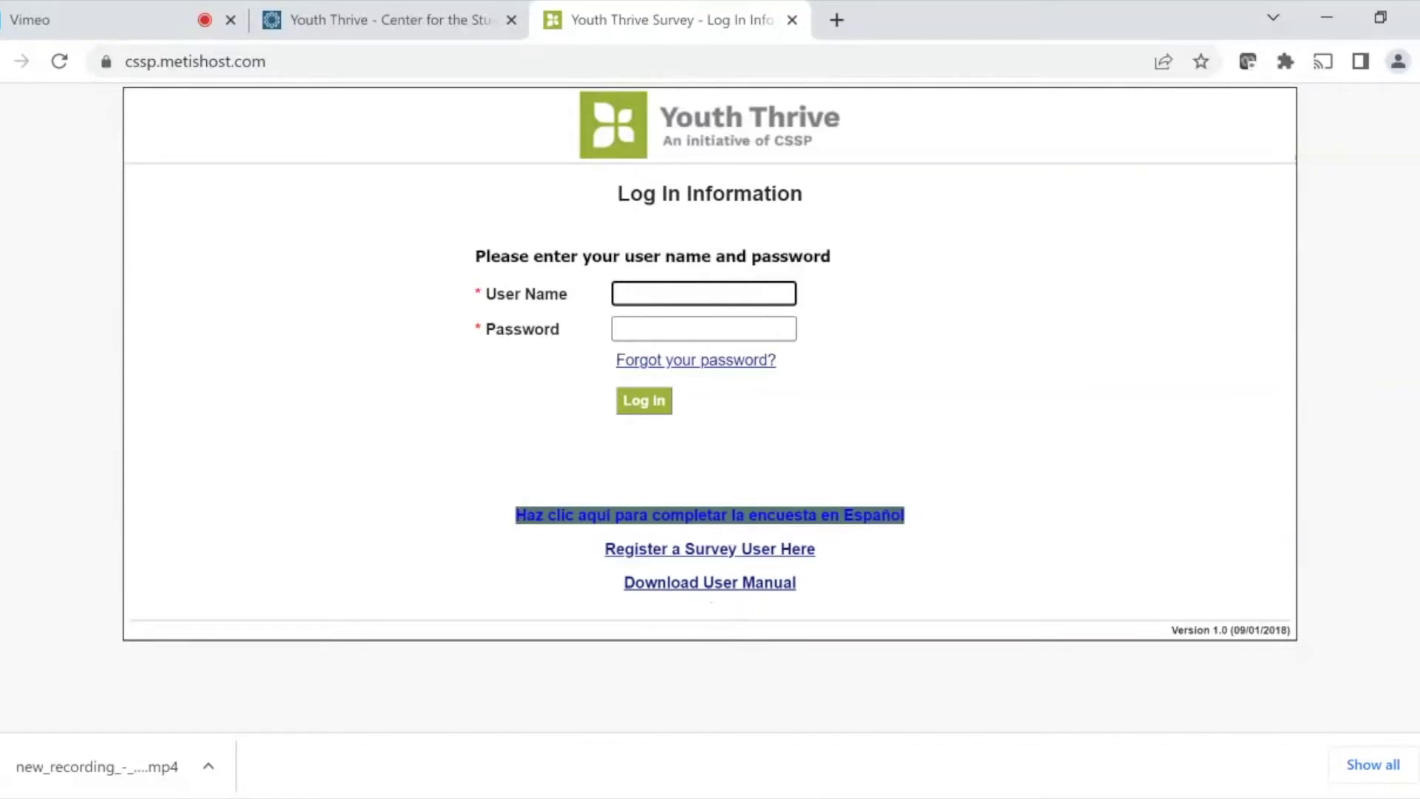
{"action": "left_click", "coordinate": [820, 463]}
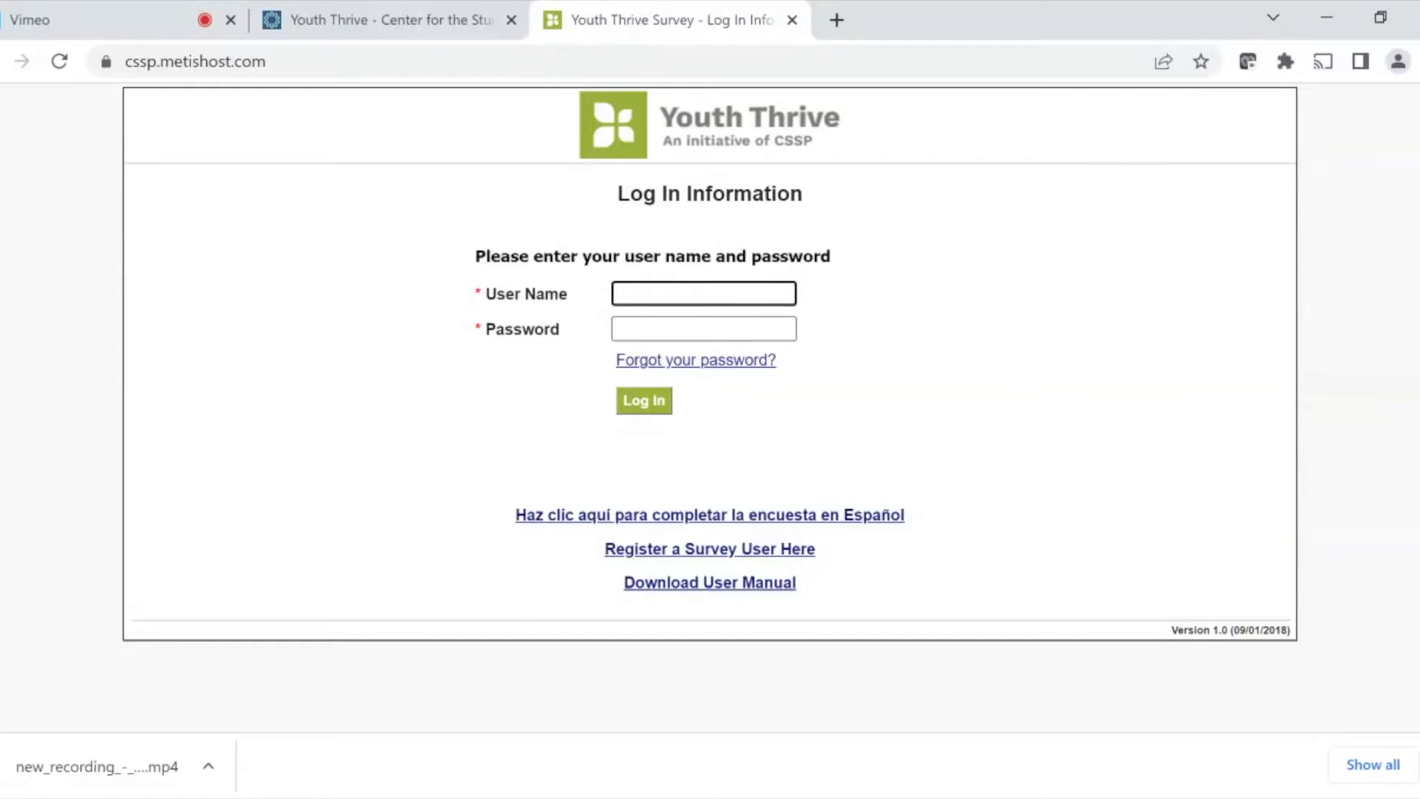
- Log in with the organization's user name and password
{"action": "type", "text": "•••••••"}
{"action": "key", "text": "Tab"}
{"action": "type", "text": "••••"}
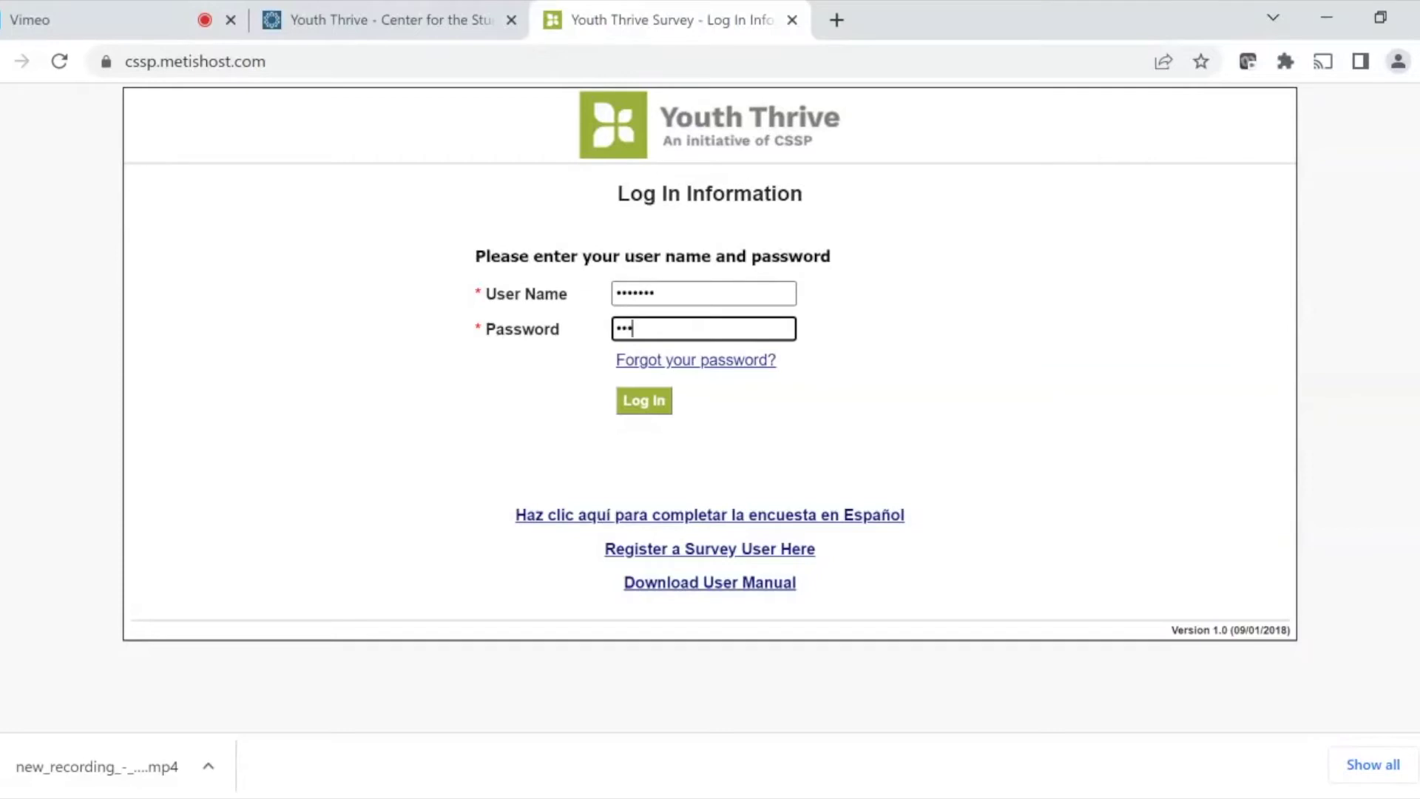
{"action": "type", "text": "•••"}
{"action": "left_click", "coordinate": [645, 401]}
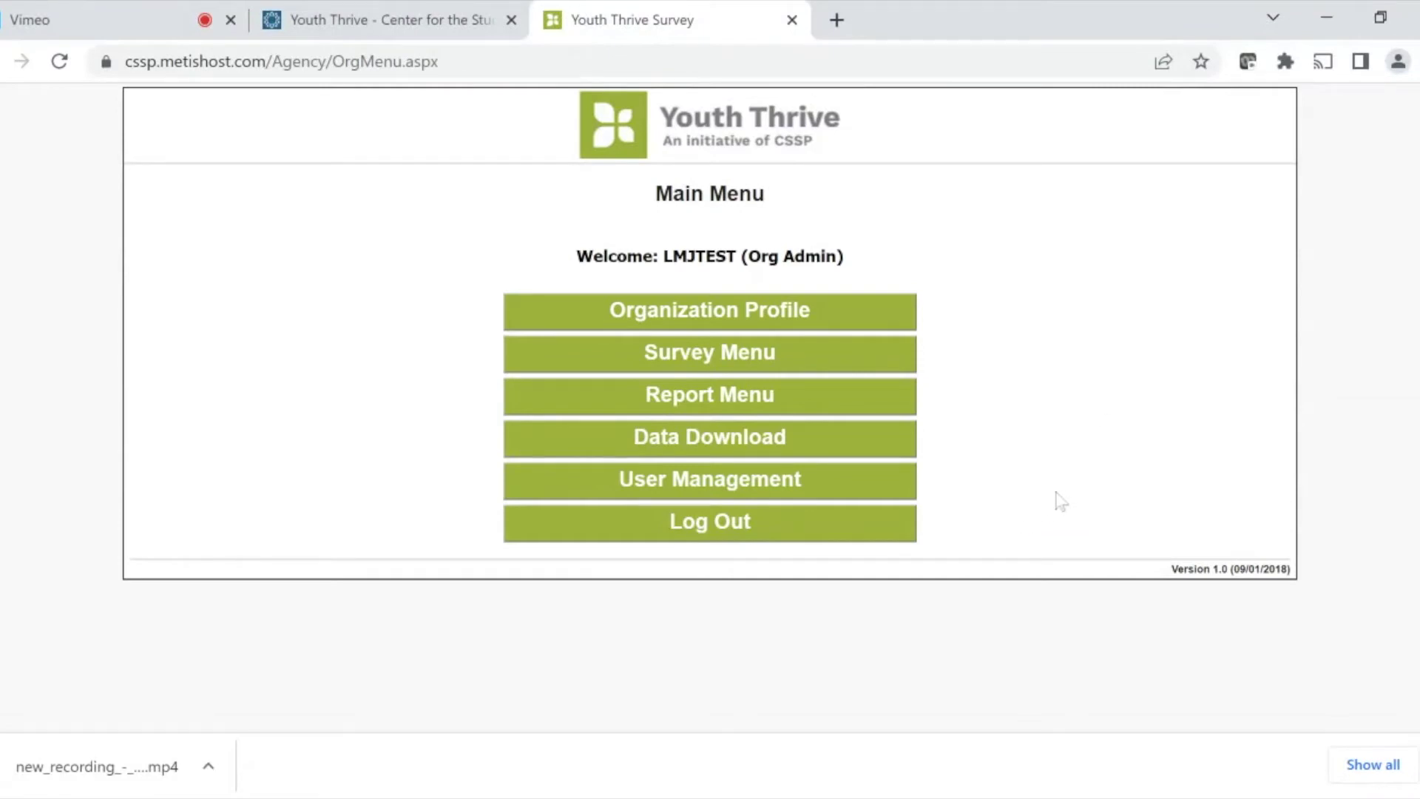
- Open User Management and start a new user for TEST org
{"action": "left_click", "coordinate": [792, 487]}
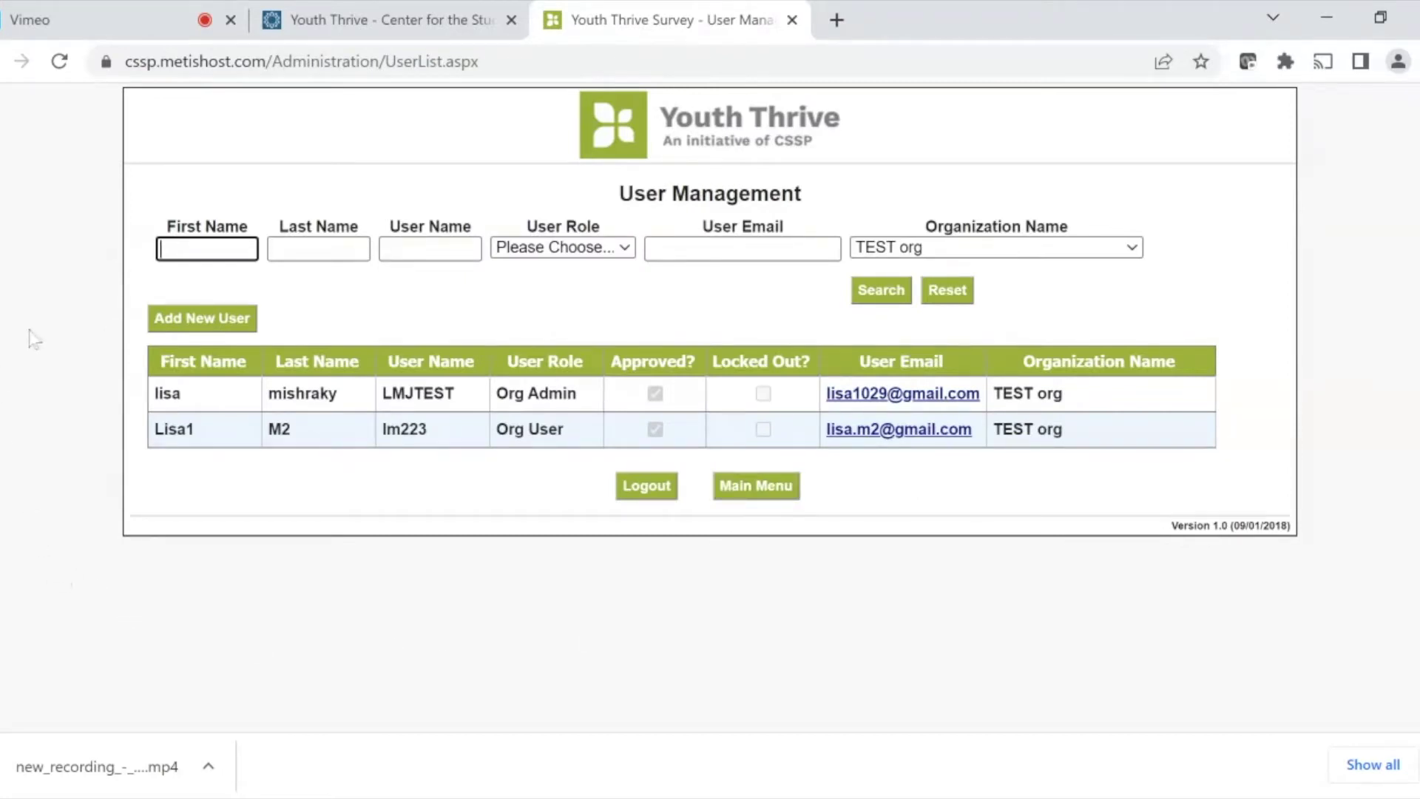
{"action": "left_click", "coordinate": [187, 322]}
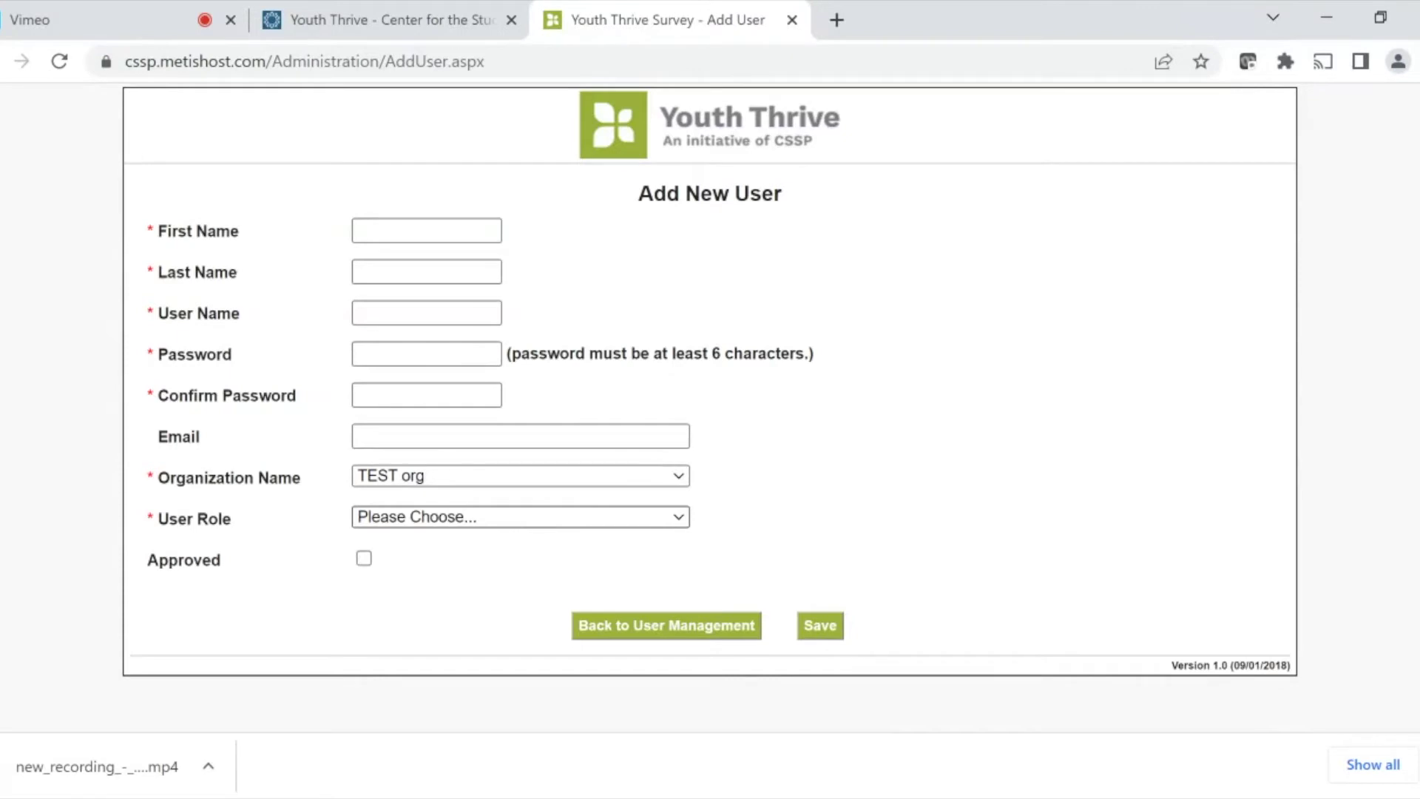
- Try Org Admin then Org User roles, toggle Approved off, and return without saving
{"action": "left_click", "coordinate": [519, 516]}
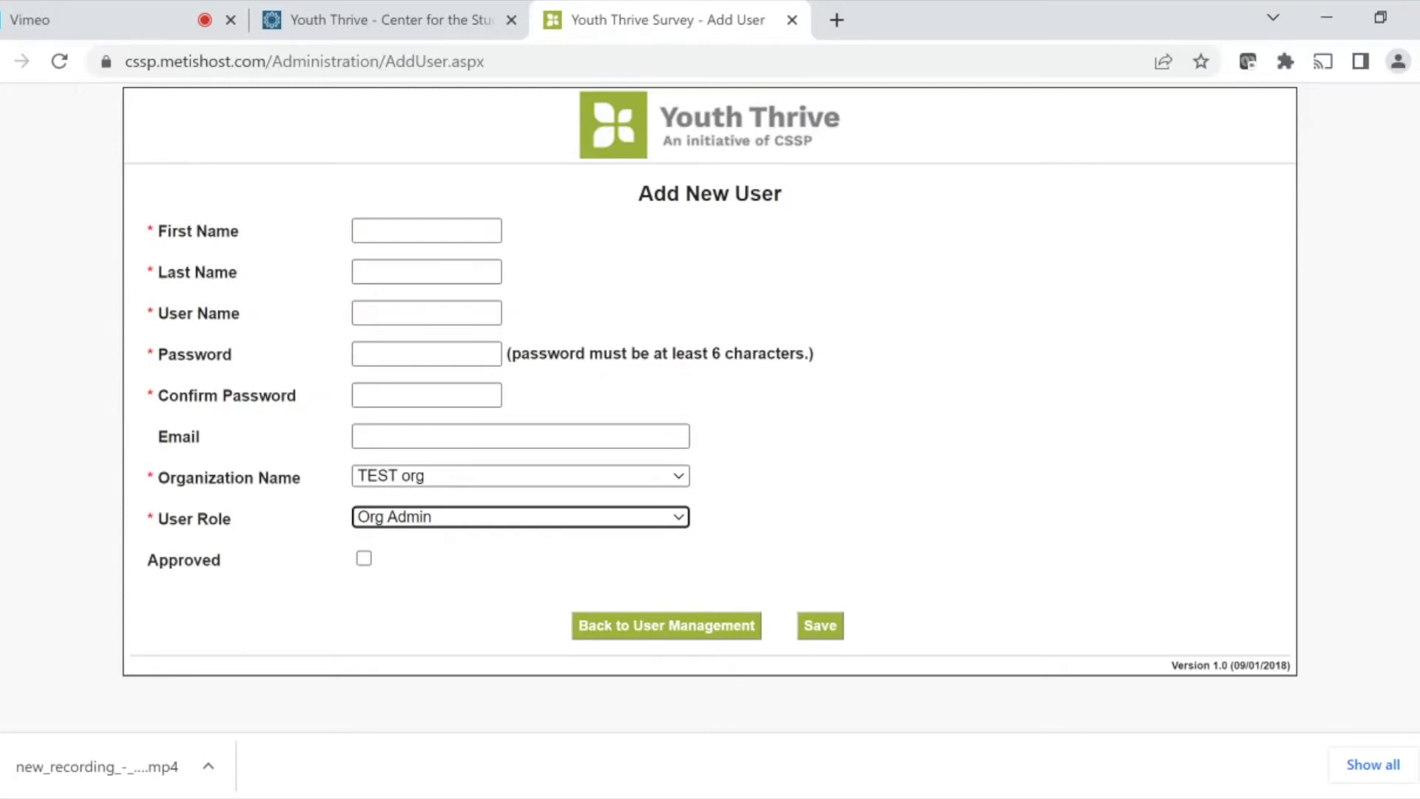
{"action": "left_click", "coordinate": [521, 515]}
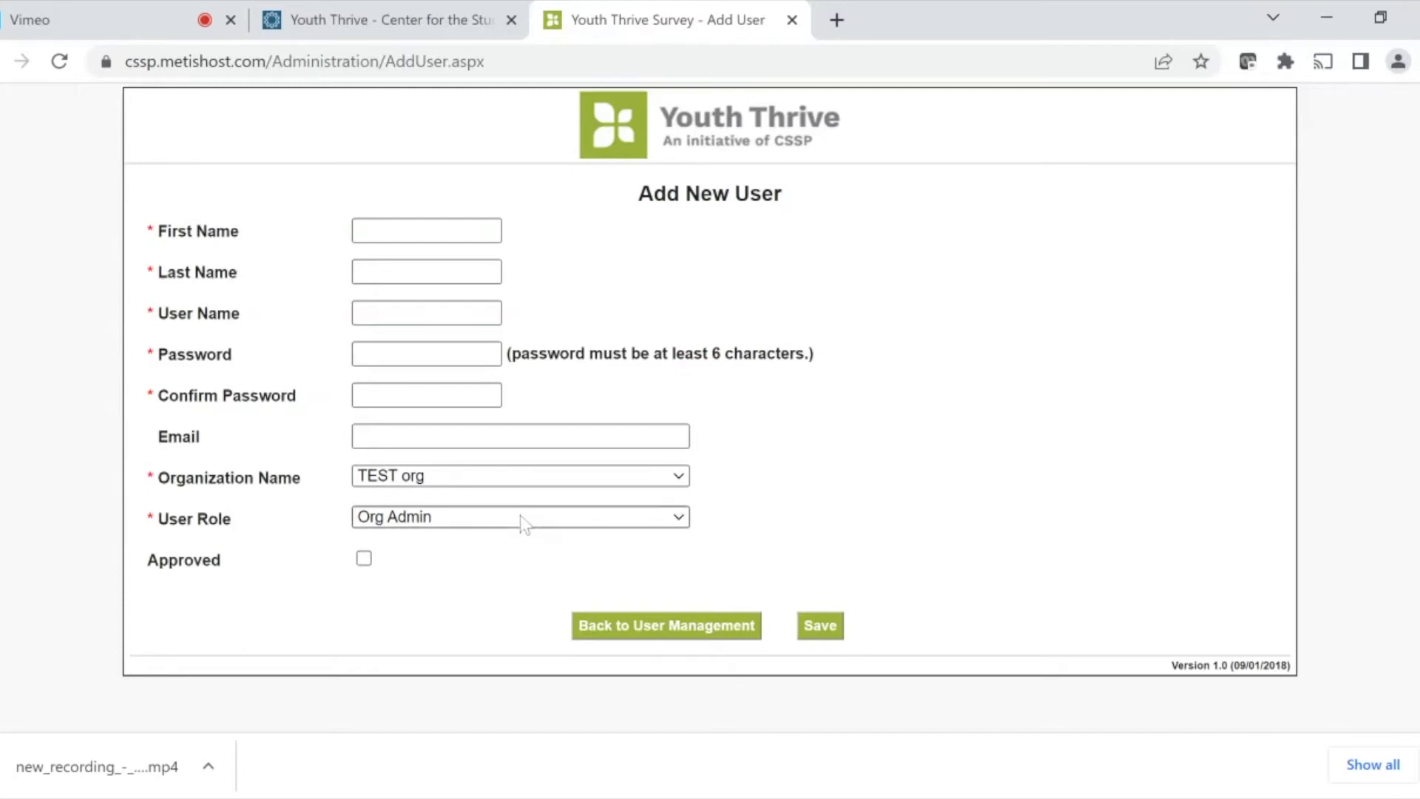
{"action": "left_click", "coordinate": [455, 585]}
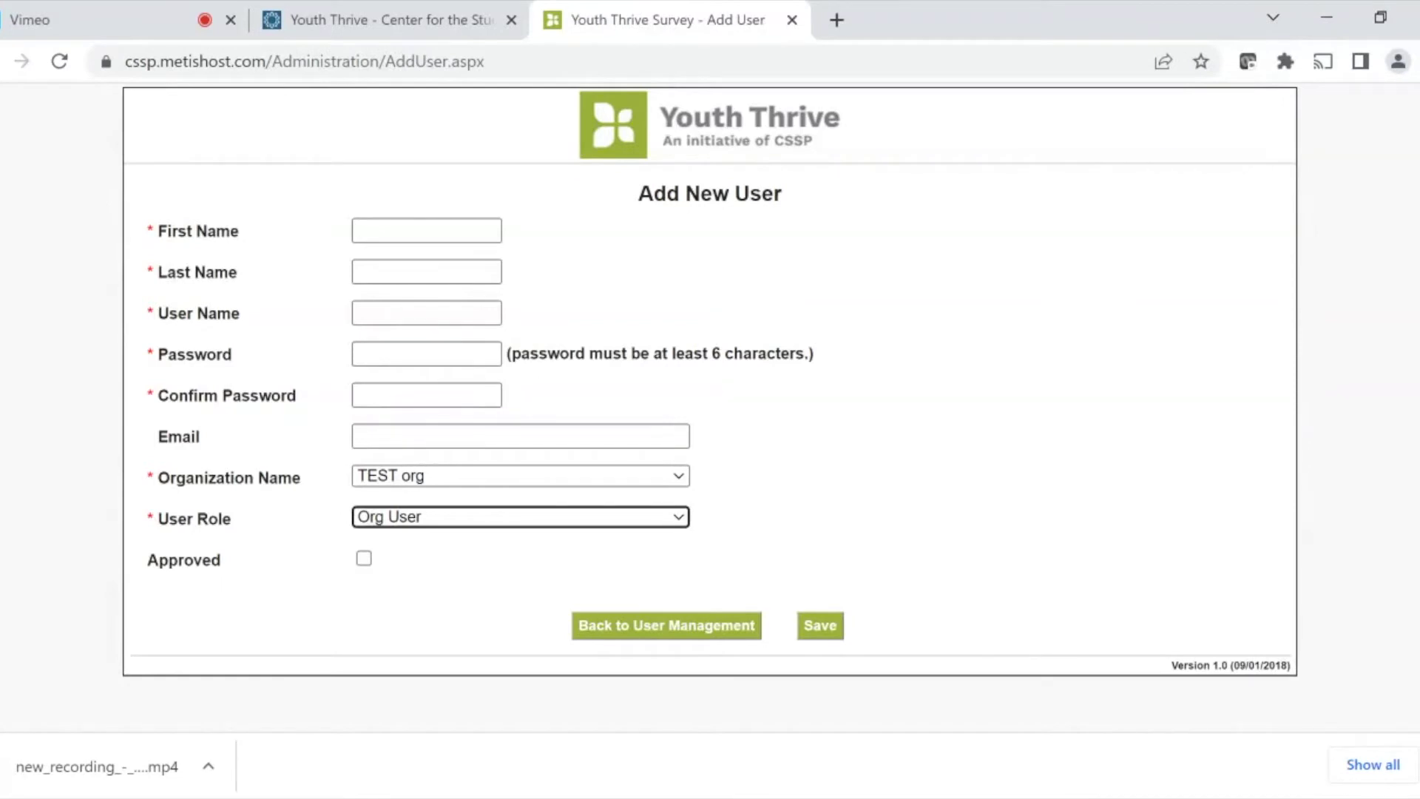
{"action": "left_click", "coordinate": [365, 560]}
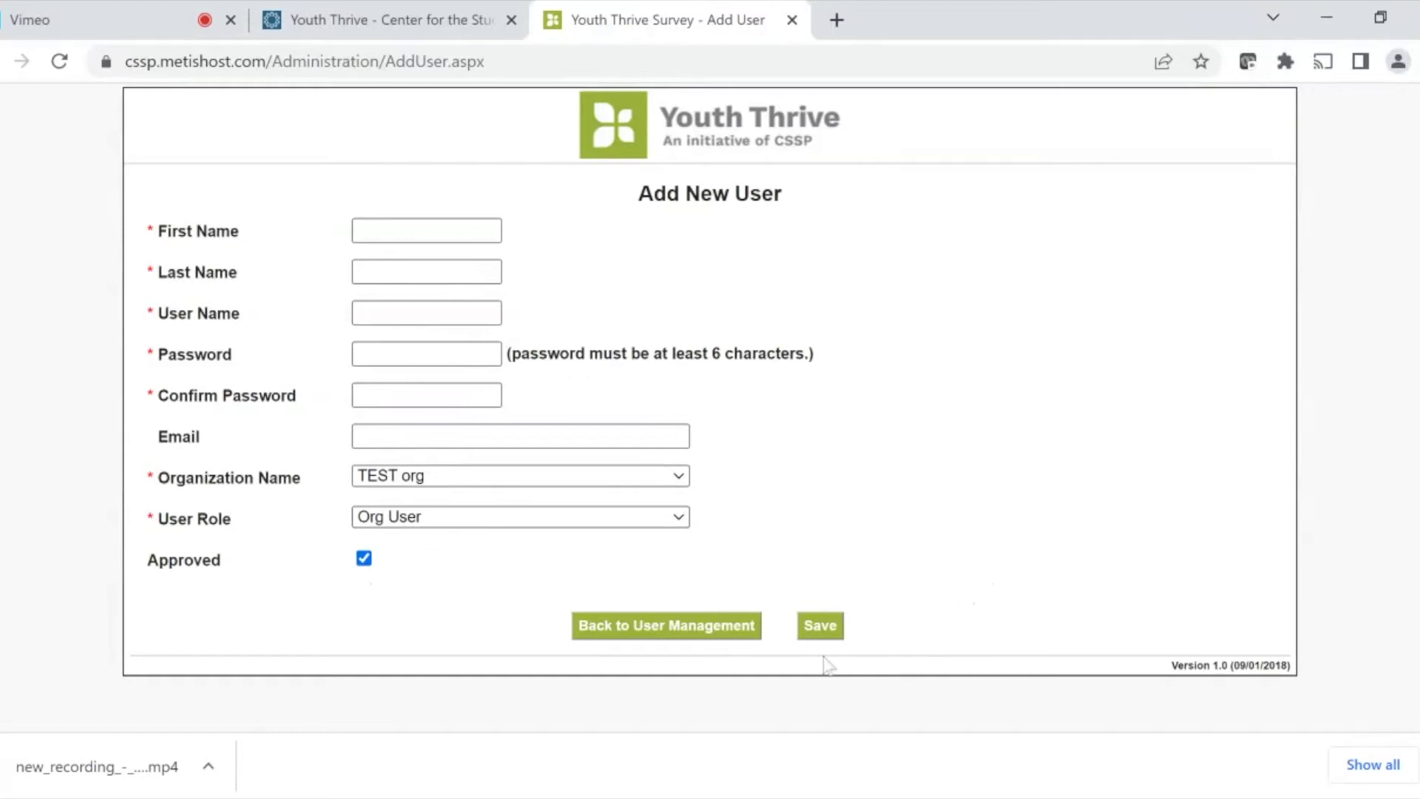
{"action": "left_click", "coordinate": [365, 560]}
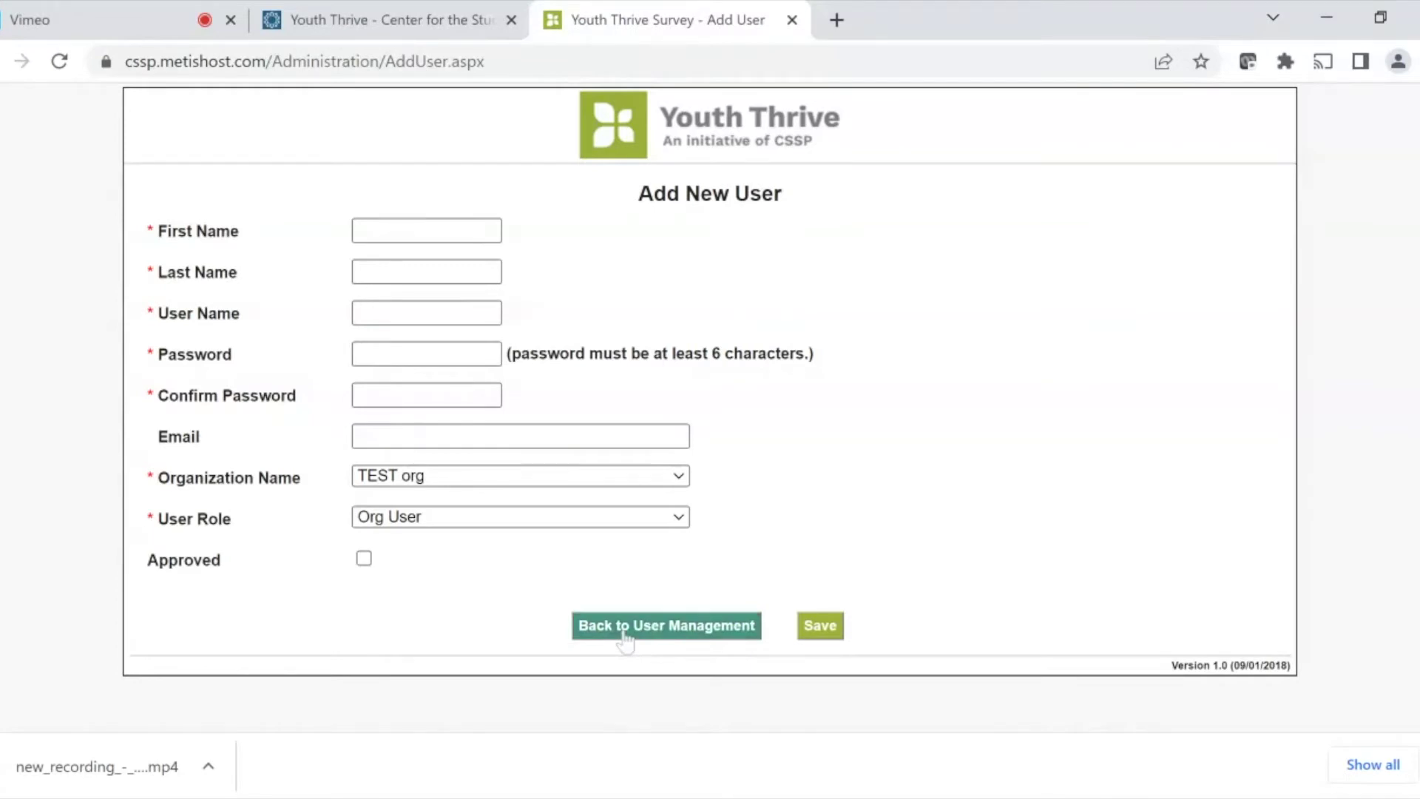
{"action": "left_click", "coordinate": [625, 633]}
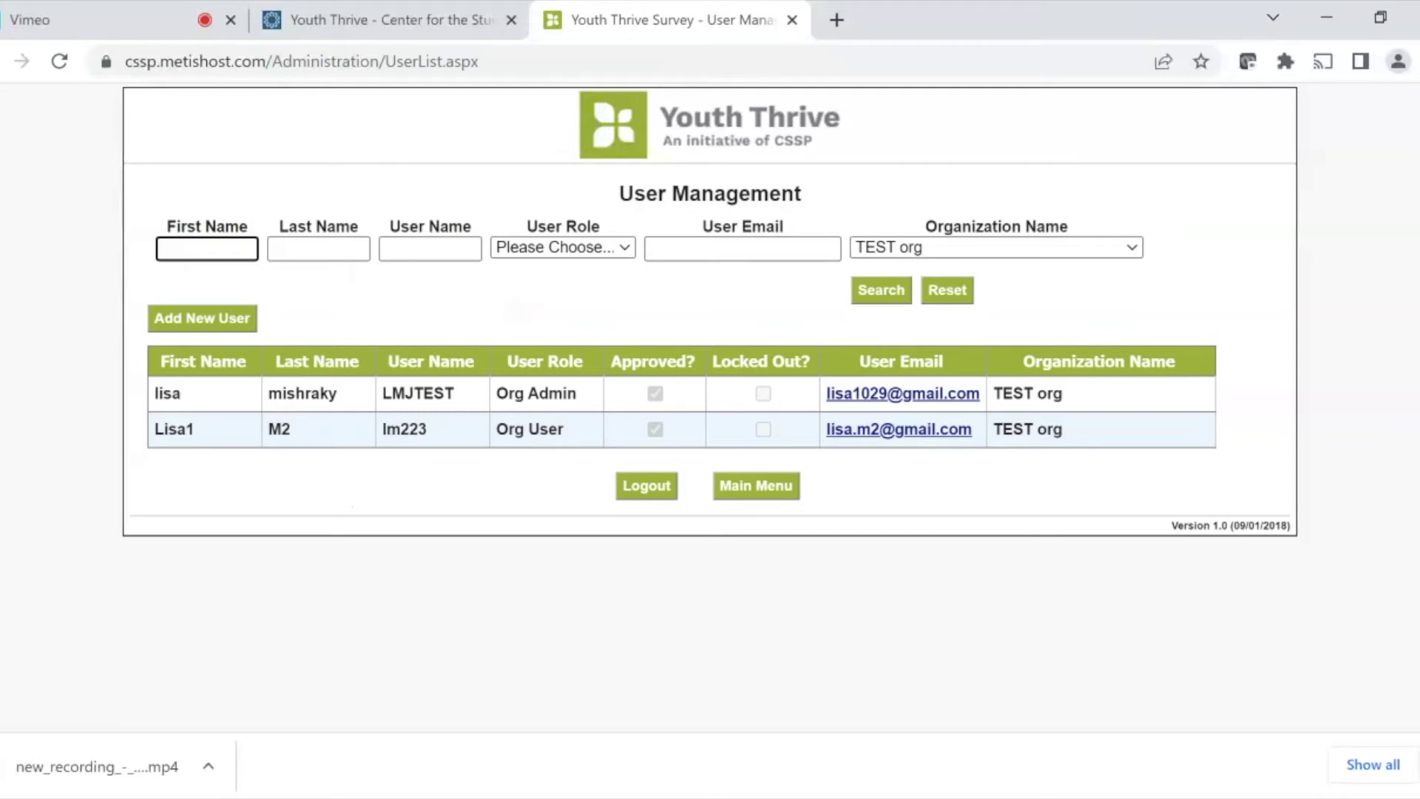
- Open the second user's record in the User Management table for editing
{"action": "left_click", "coordinate": [205, 448]}
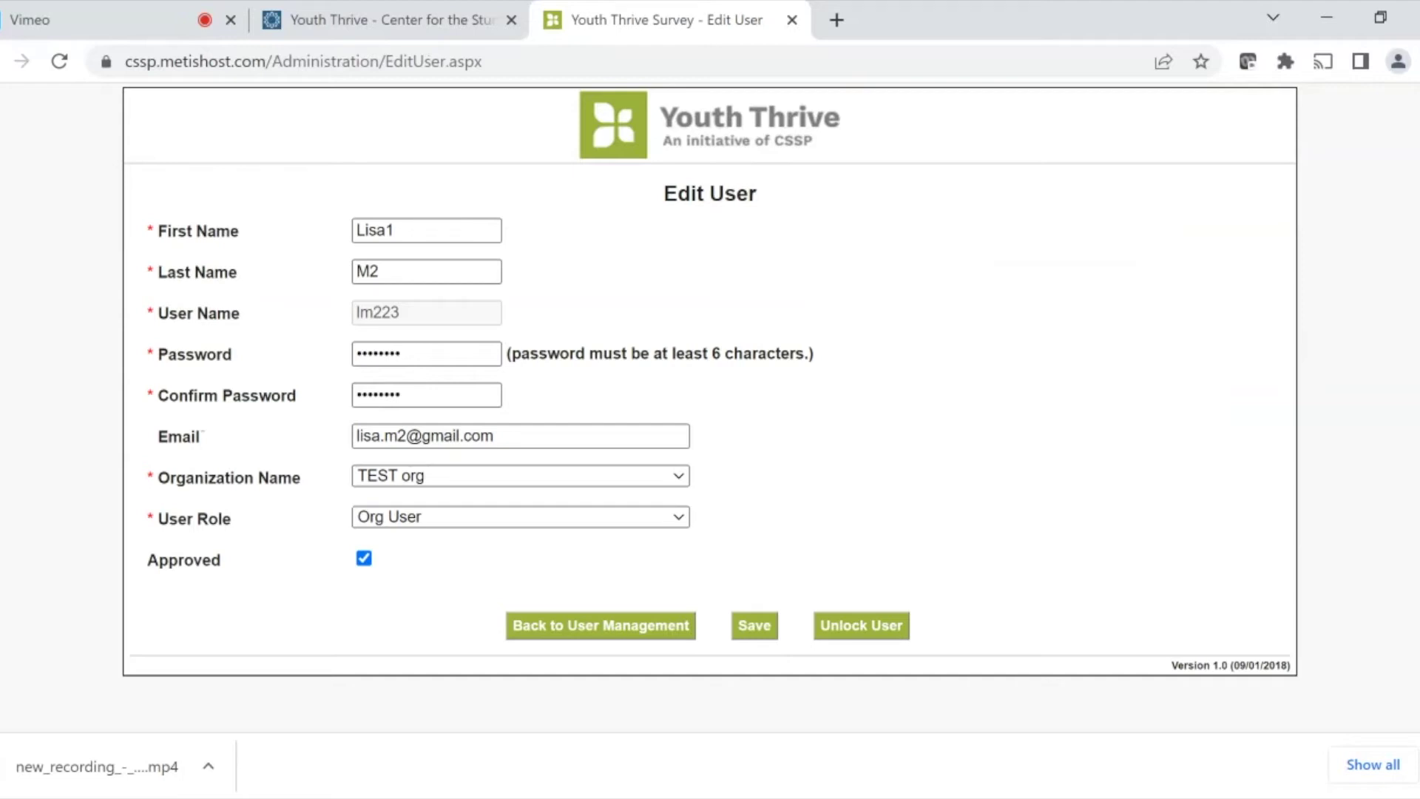
- Toggle the user's Approved checkbox off and back on so the user stays approved
{"action": "left_click", "coordinate": [364, 560]}
{"action": "left_click", "coordinate": [364, 559]}
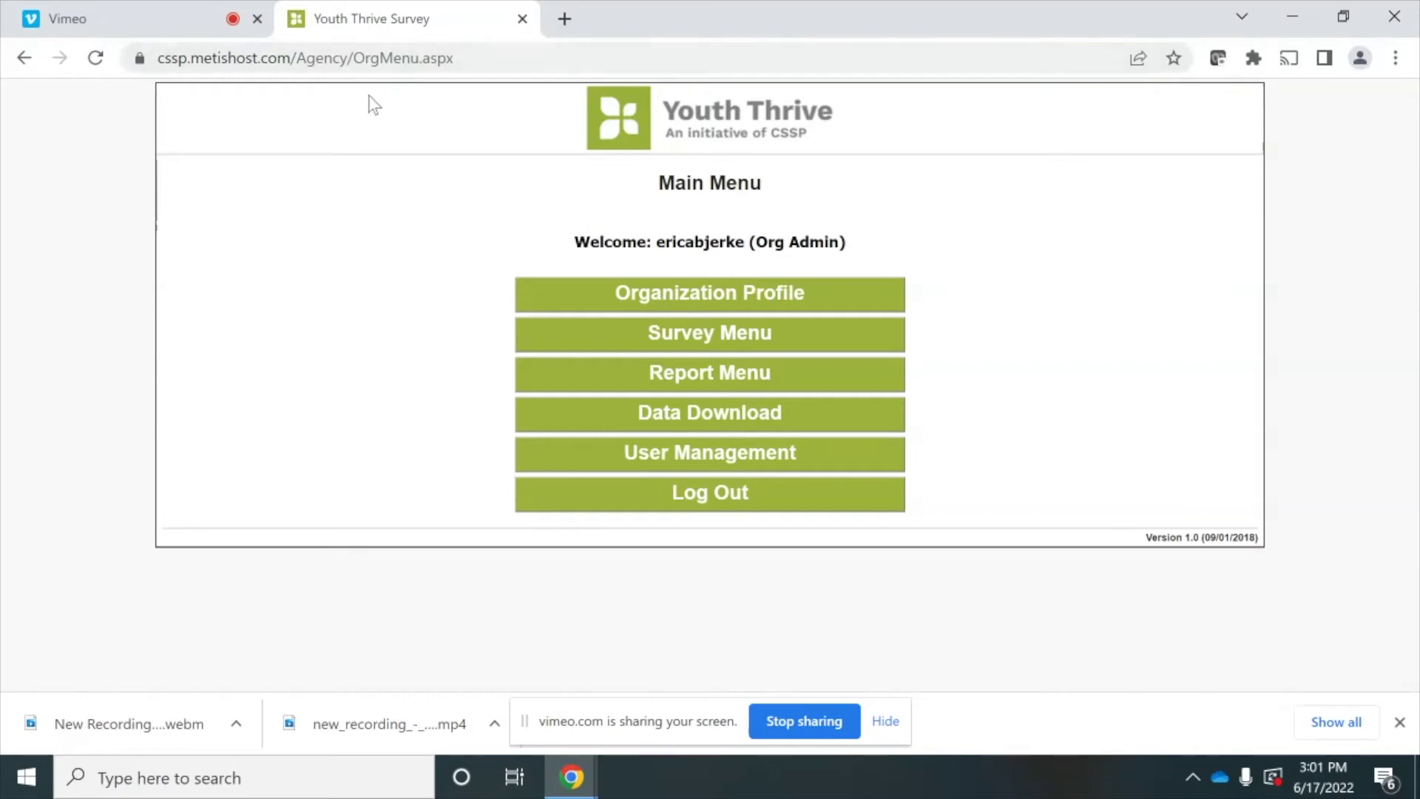
- From the completed surveys list, read survey 237's full answers maximized, then close it
{"action": "left_click", "coordinate": [560, 339]}
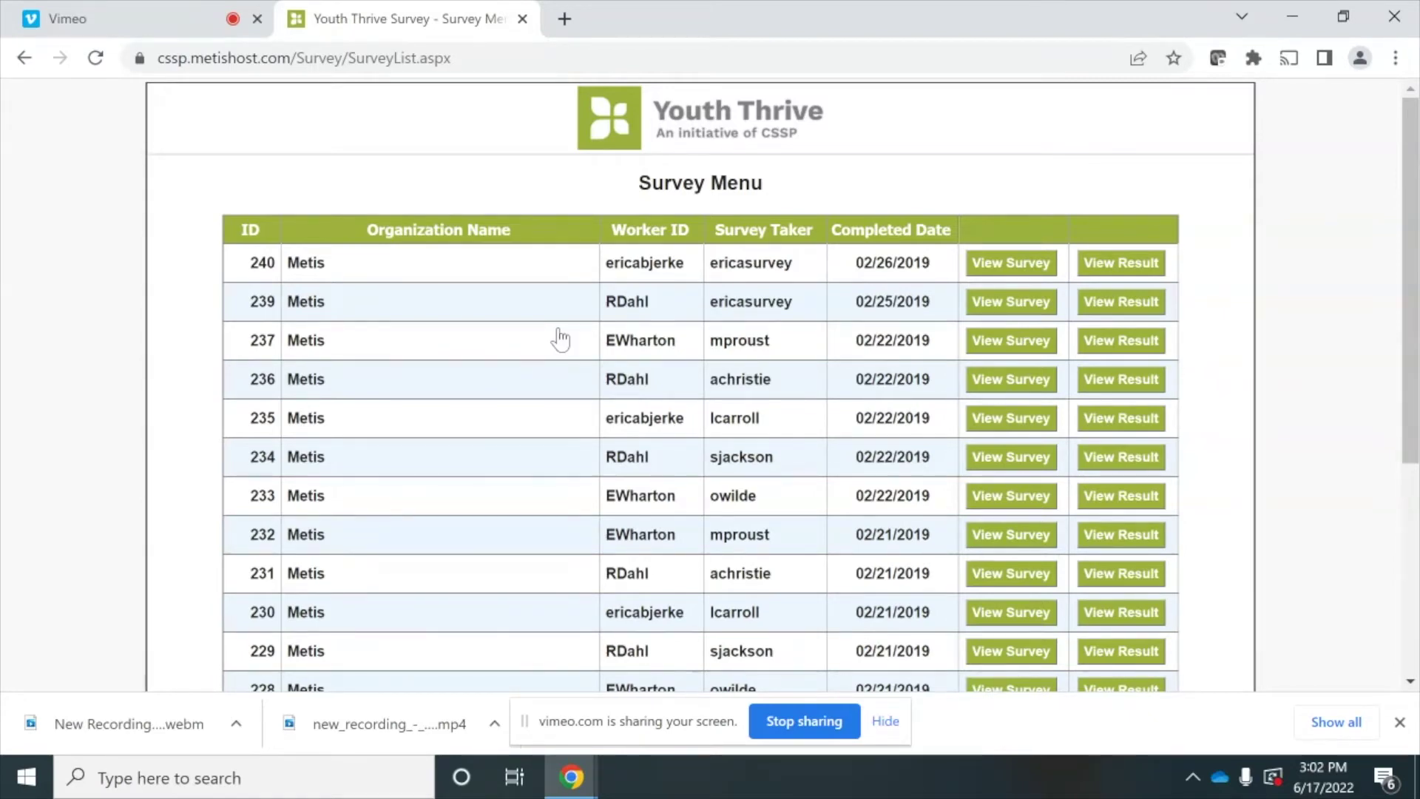
{"action": "left_click", "coordinate": [978, 345]}
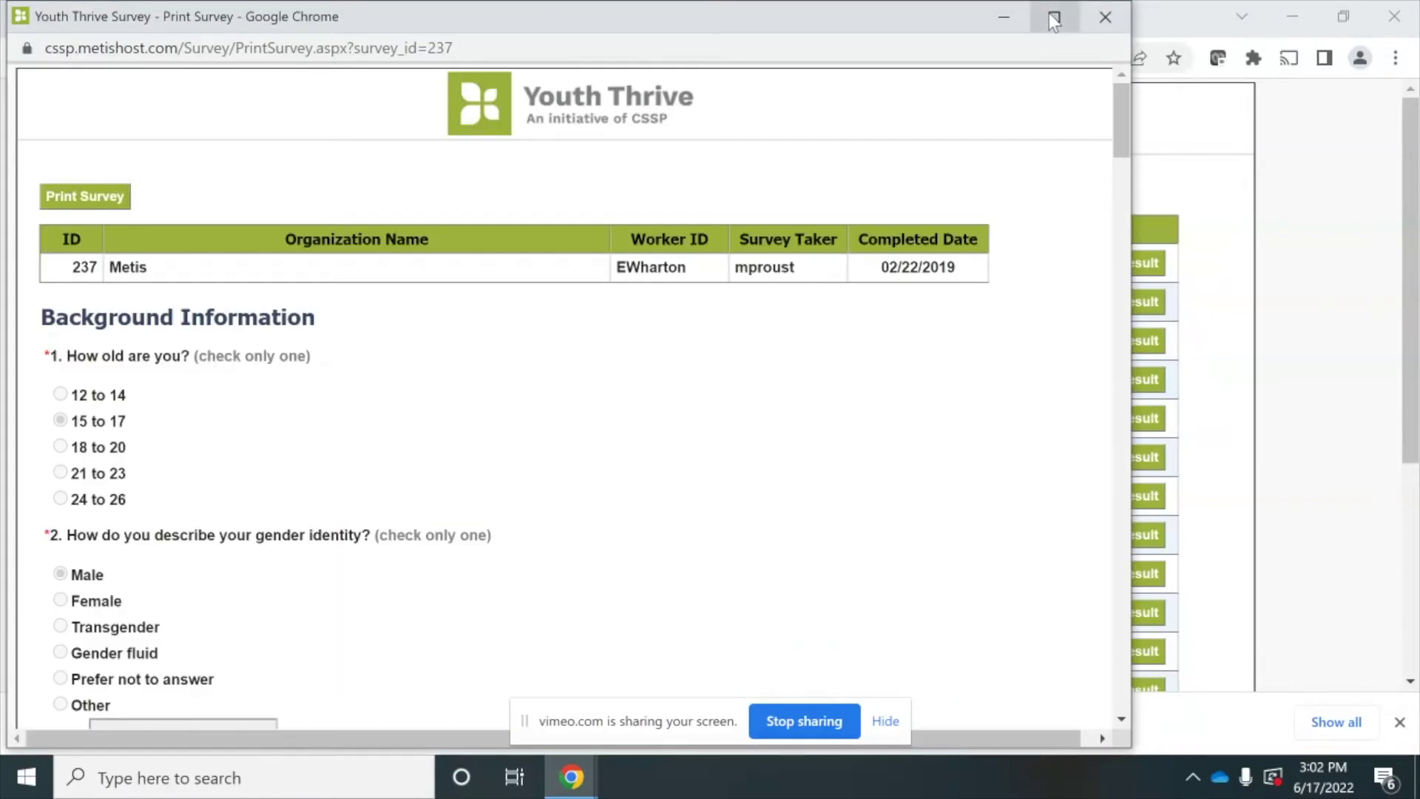
{"action": "left_click", "coordinate": [1053, 19]}
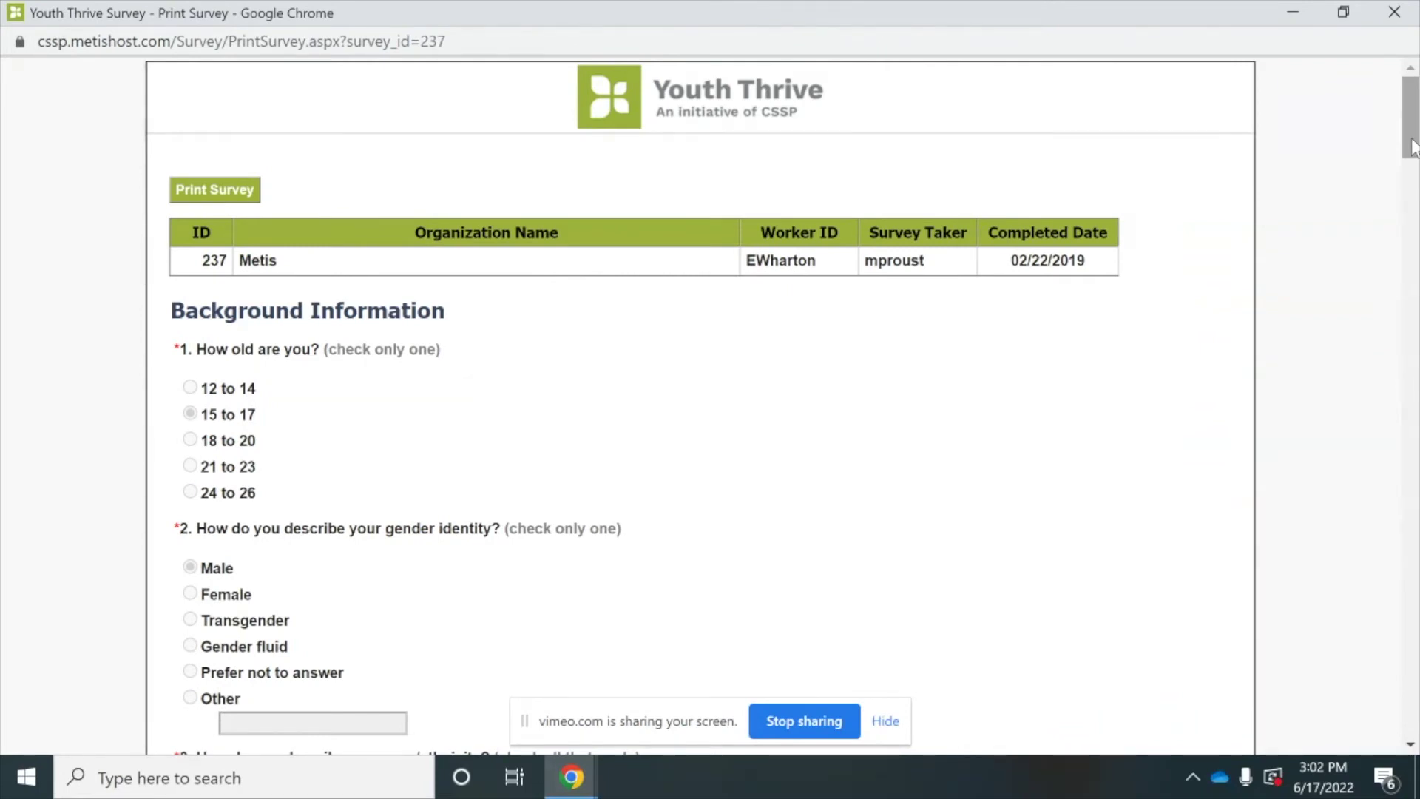
{"action": "left_click_drag", "start_coordinate": [1413, 146], "coordinate": [1412, 724]}
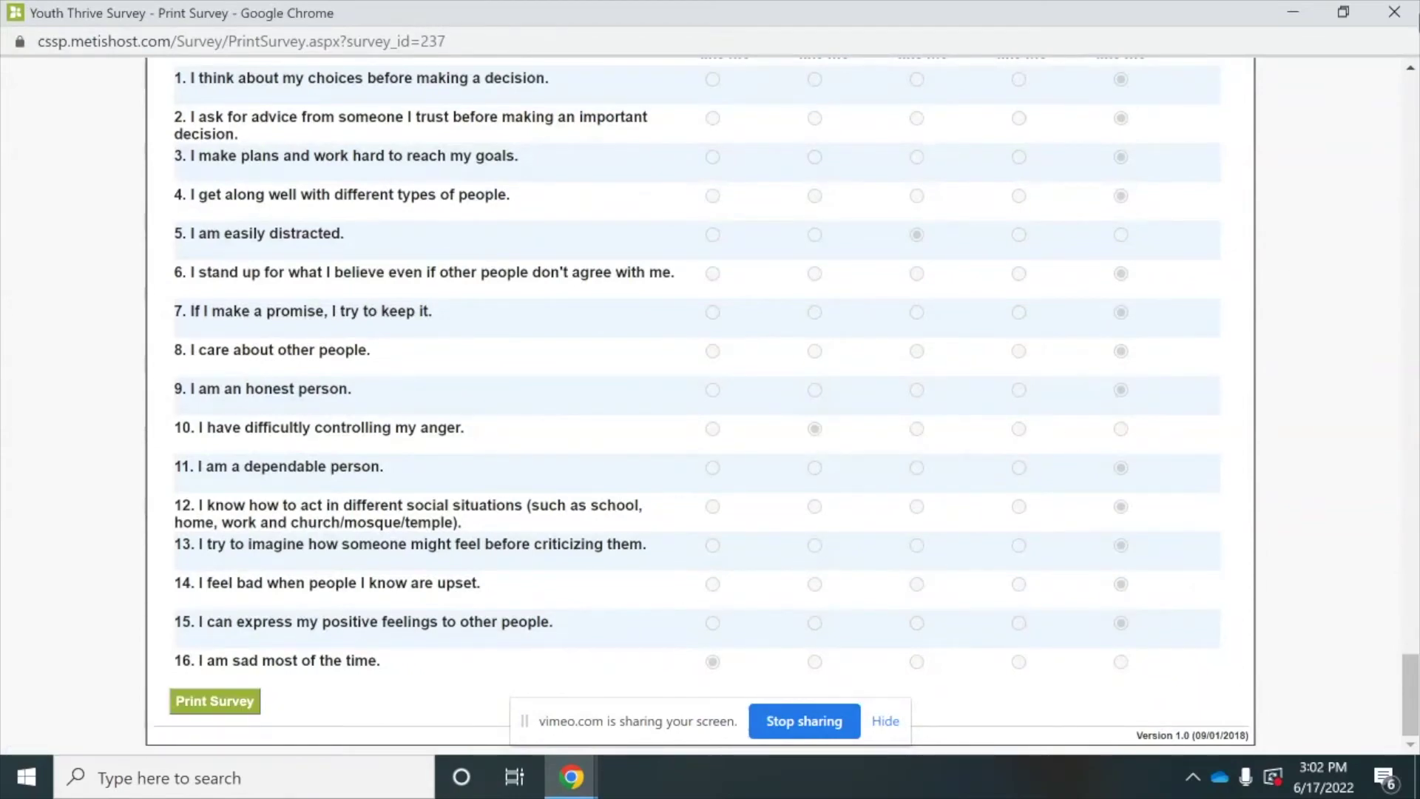
{"action": "left_click", "coordinate": [1393, 12]}
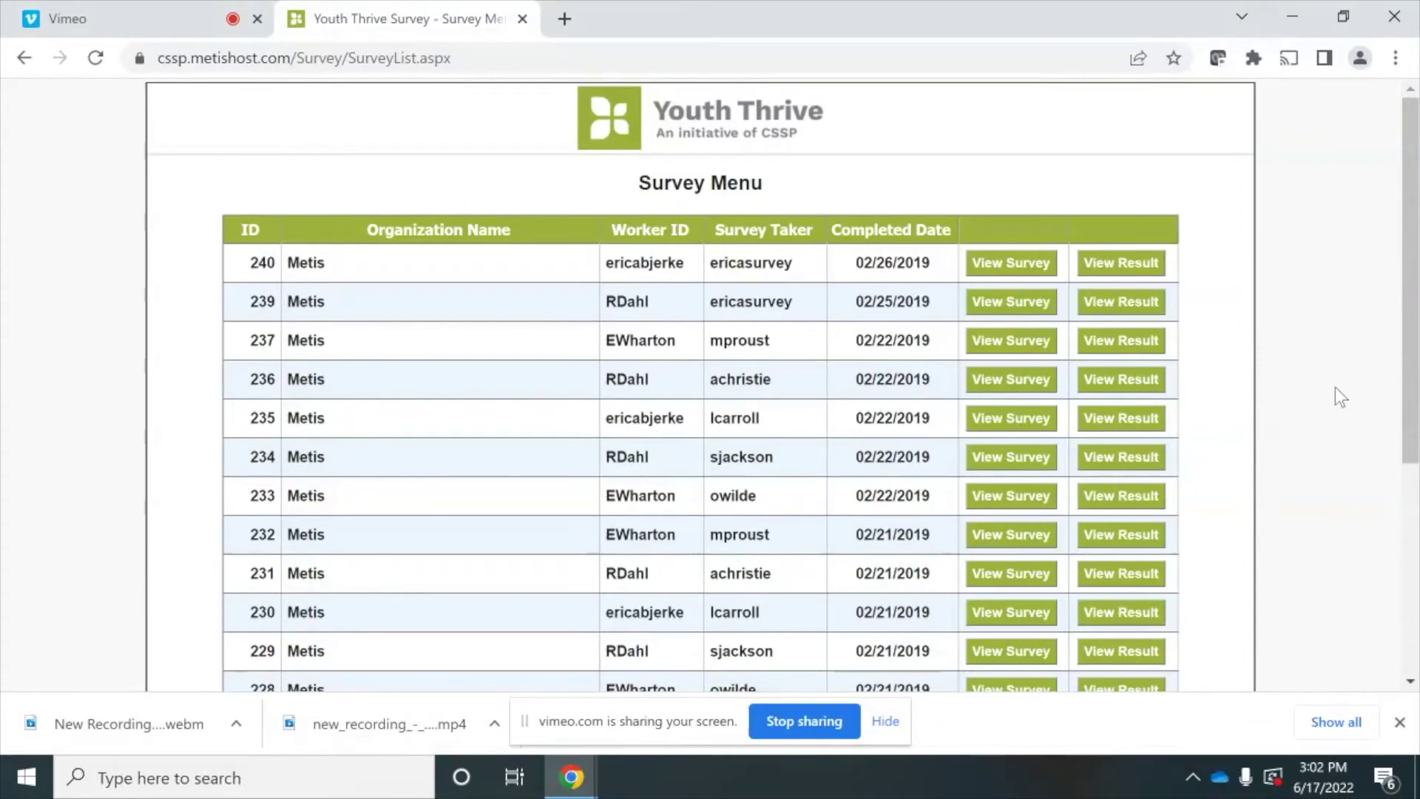
{"action": "left_click", "coordinate": [1143, 381]}
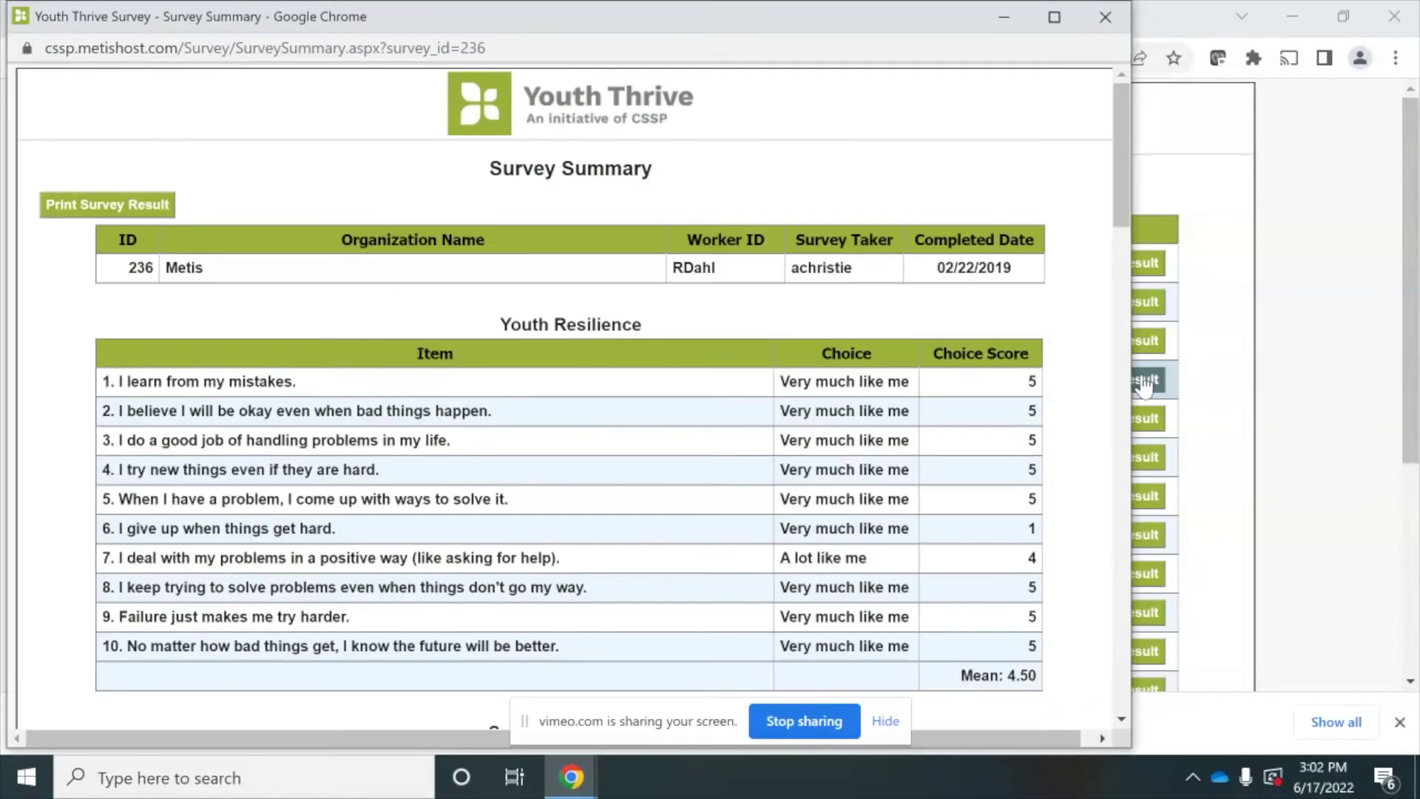
{"action": "left_click", "coordinate": [1053, 16]}
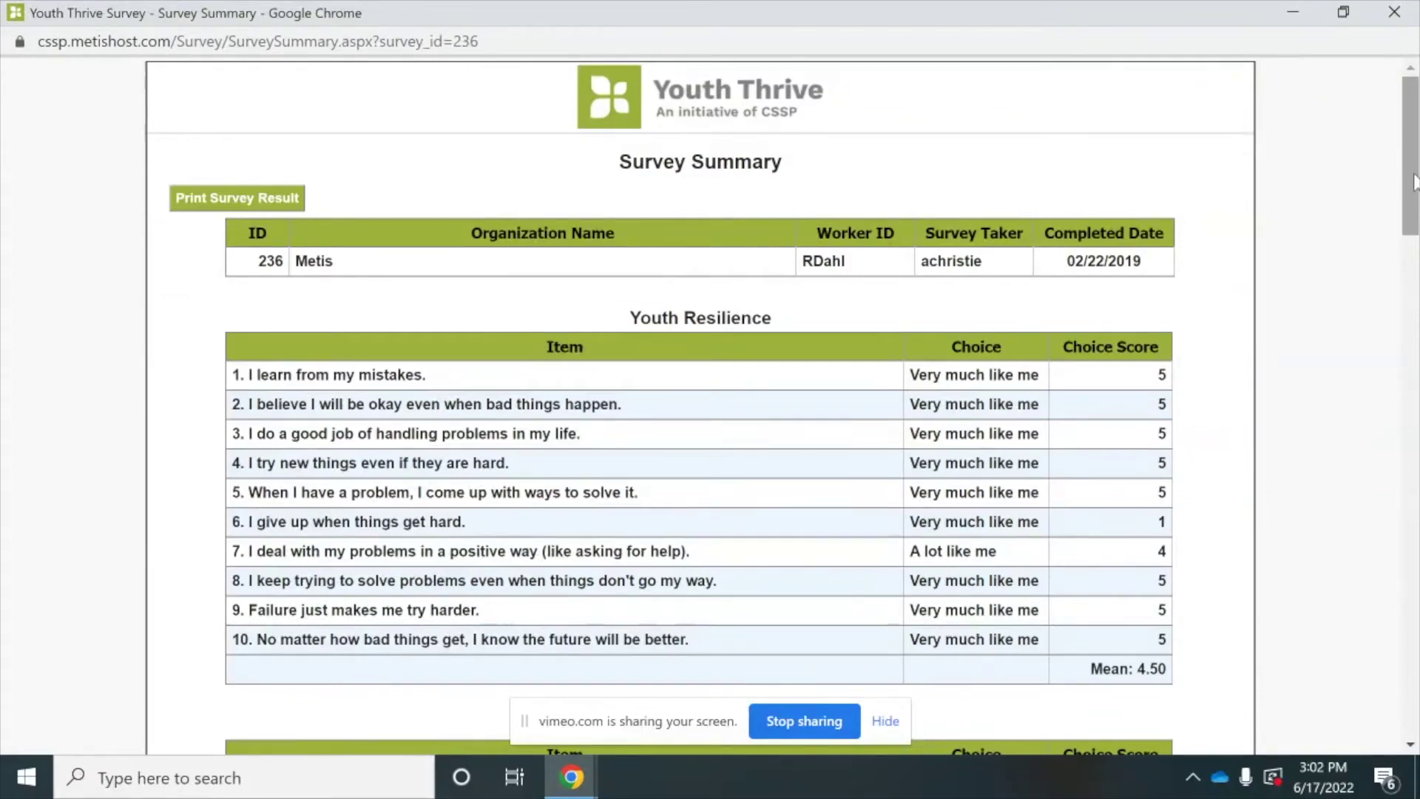
{"action": "left_click_drag", "start_coordinate": [1414, 182], "coordinate": [1414, 688]}
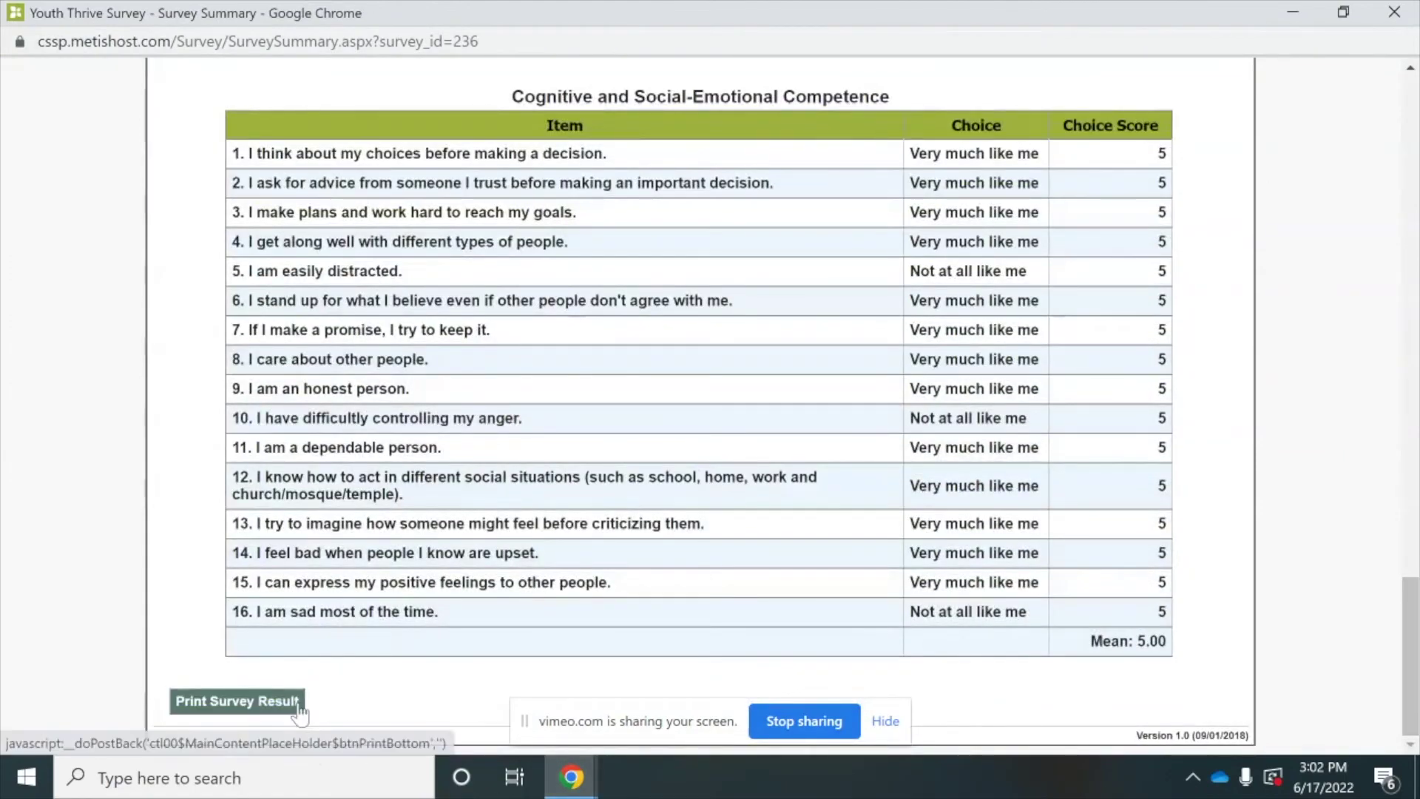
{"action": "left_click", "coordinate": [1398, 12]}
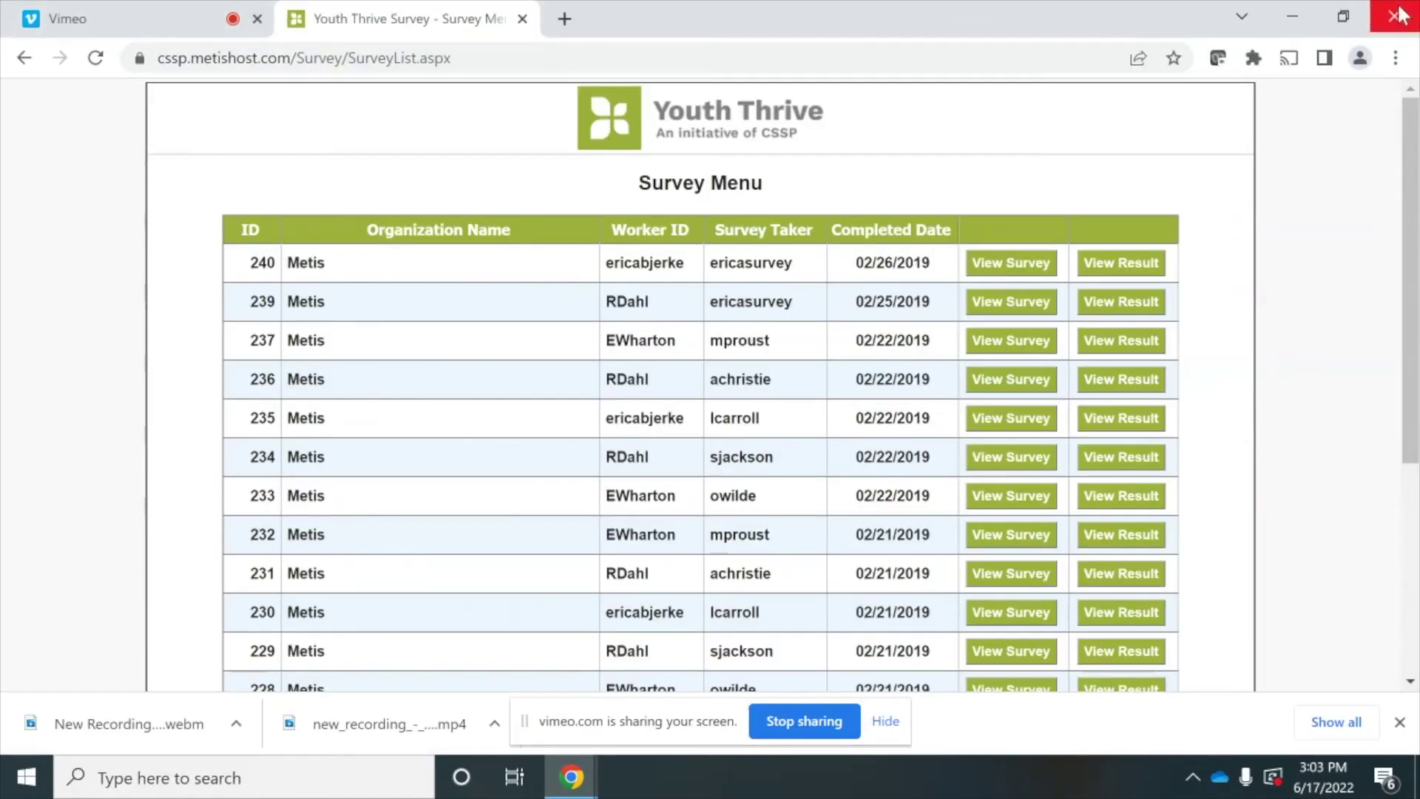
- Go from the Main Menu to the Report Menu's Registered Organizations report
{"action": "left_click", "coordinate": [26, 61]}
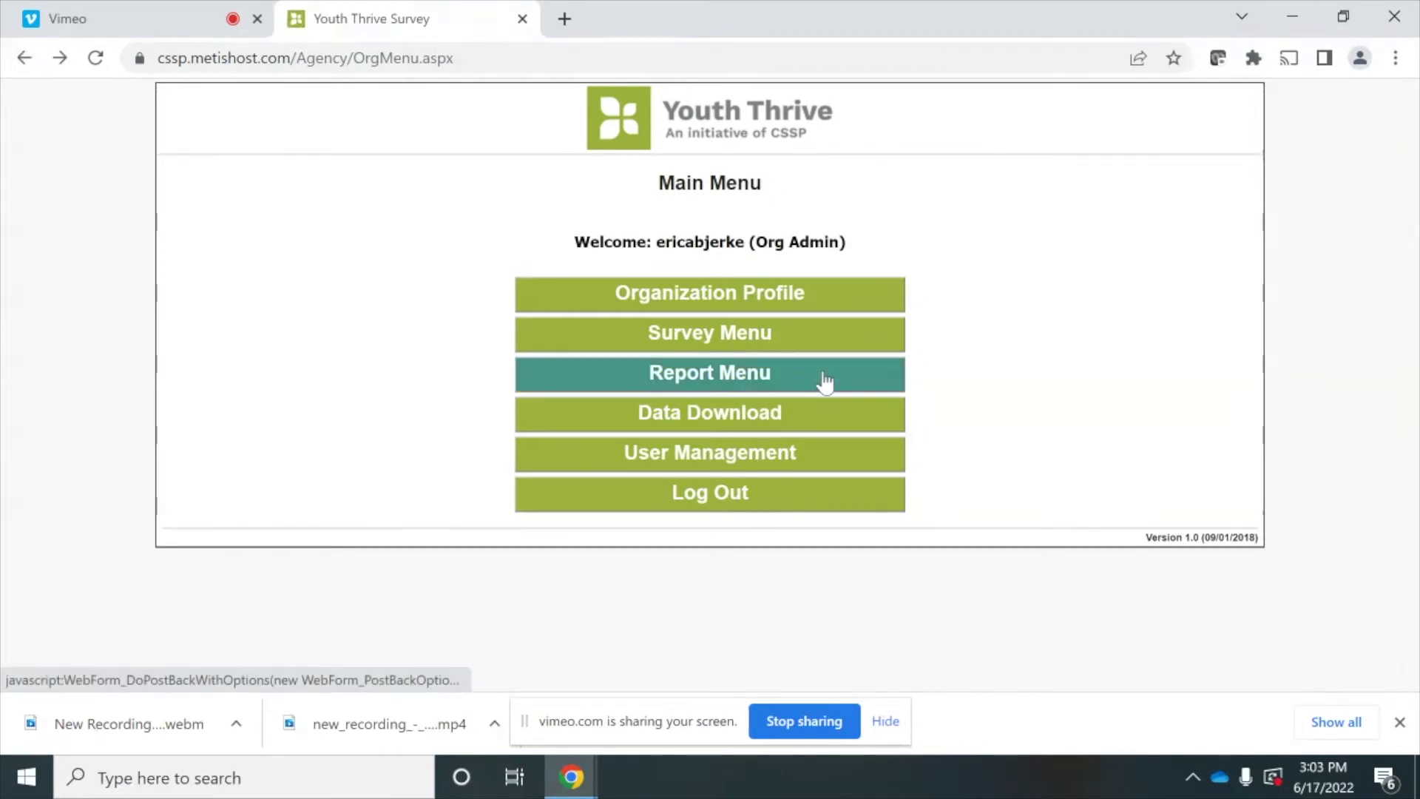
{"action": "left_click", "coordinate": [825, 378]}
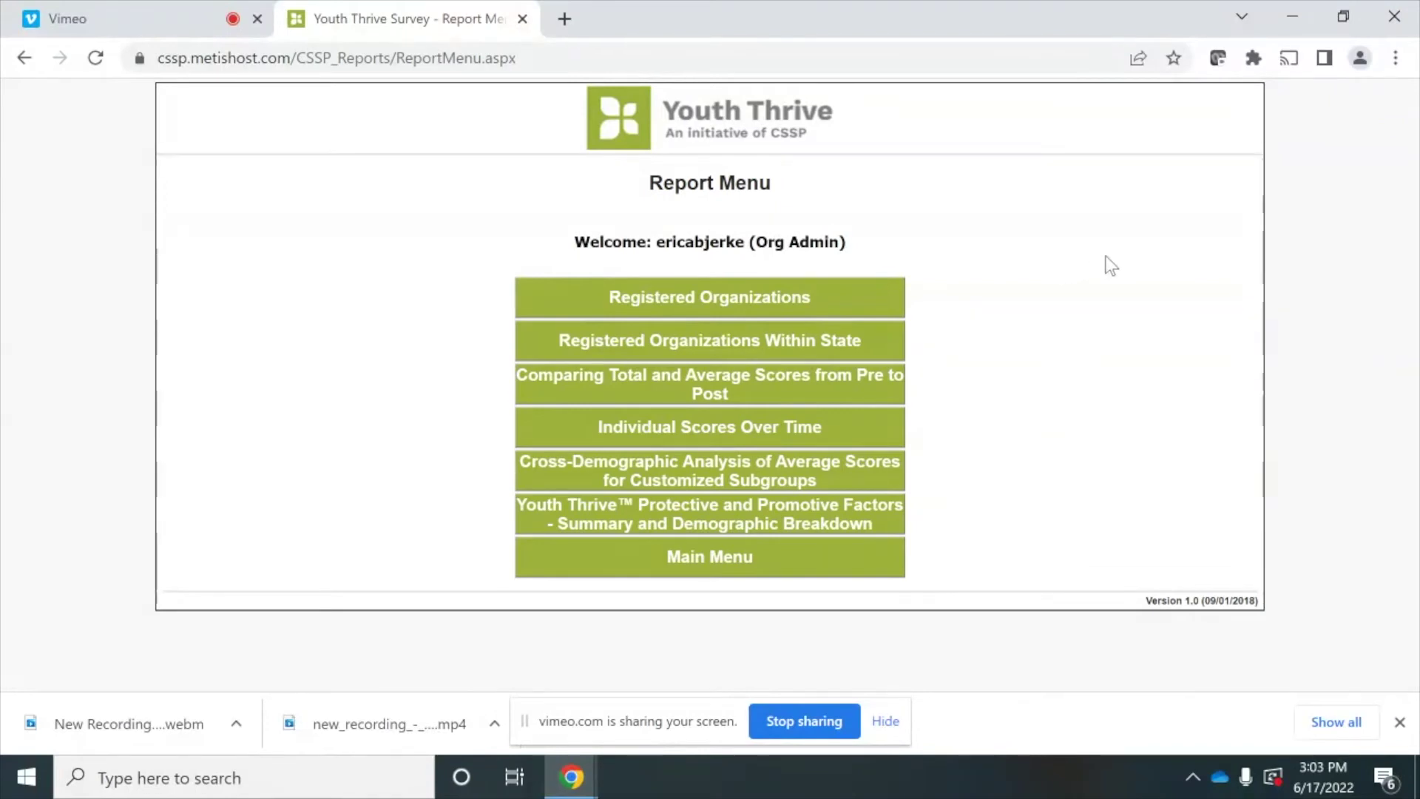
{"action": "left_click", "coordinate": [855, 301]}
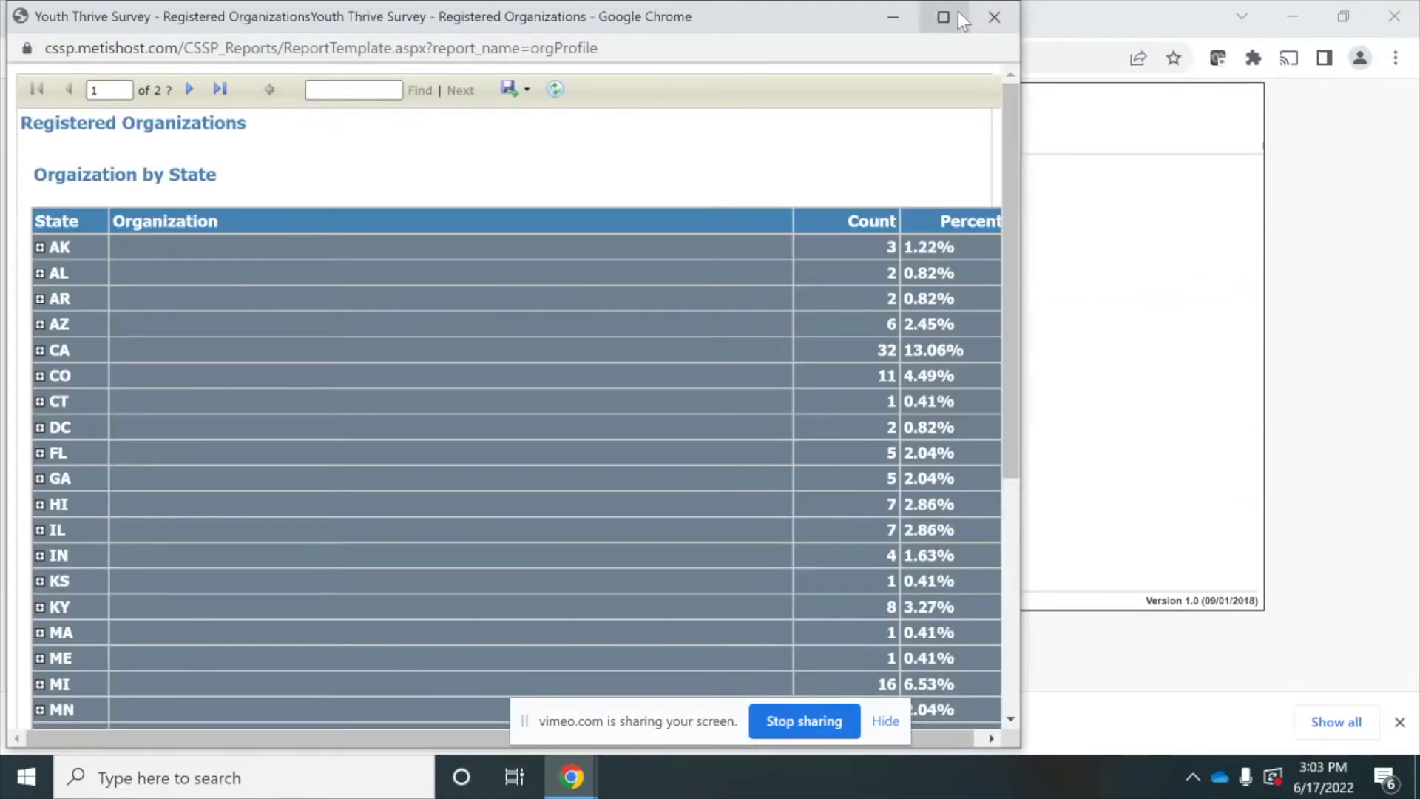
- Review California's registered organizations full screen, then open the State wide Registered Organizations report
{"action": "left_click", "coordinate": [944, 17]}
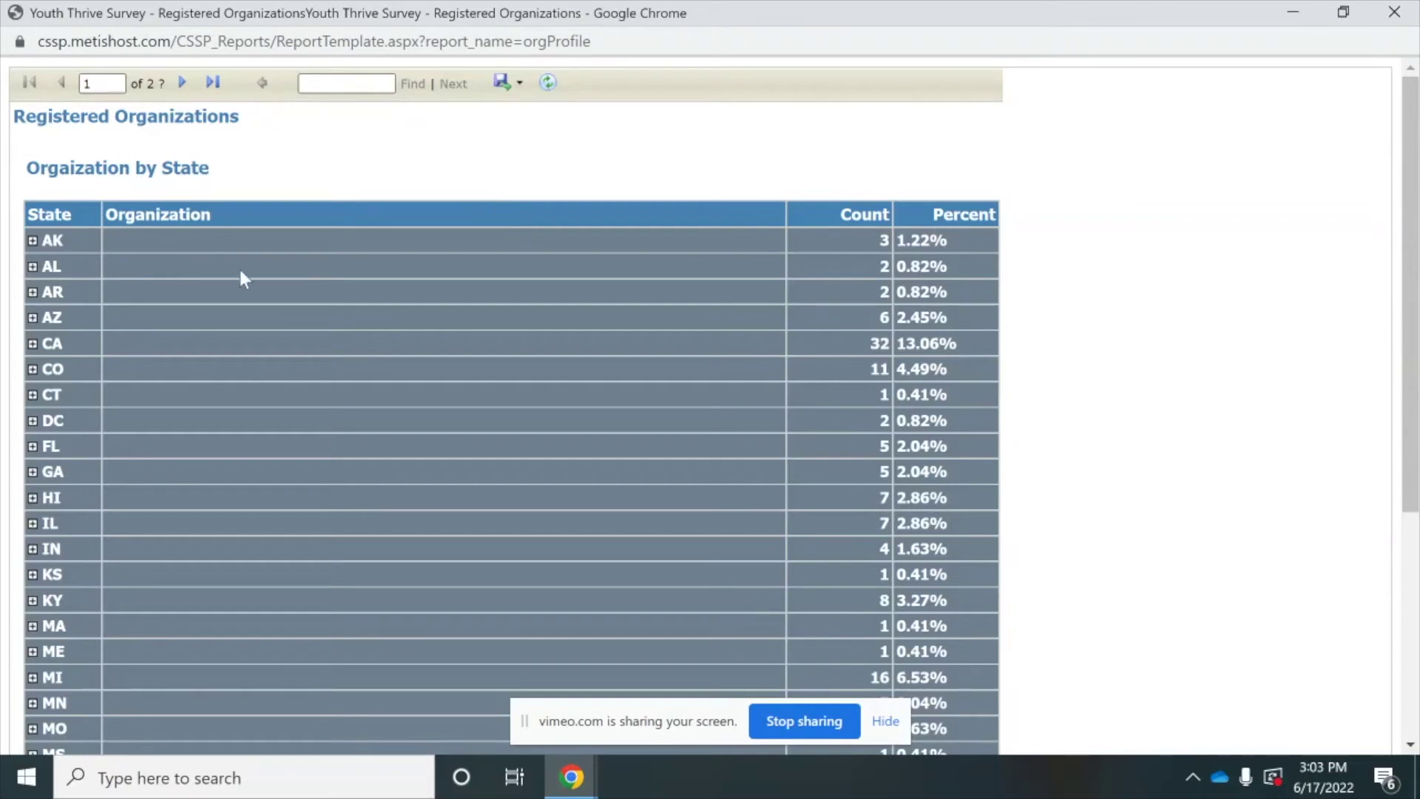
{"action": "left_click", "coordinate": [32, 344]}
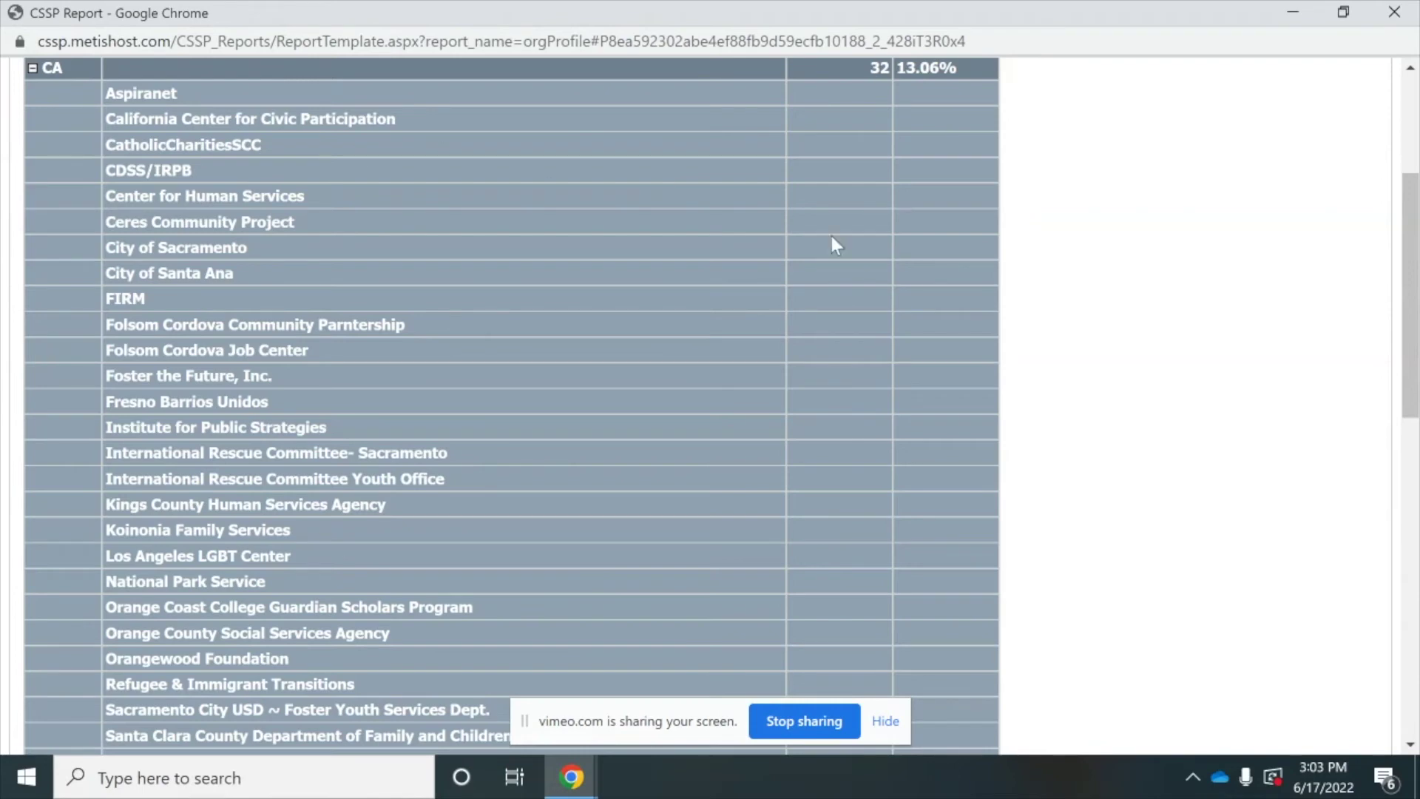
{"action": "left_click_drag", "start_coordinate": [1414, 191], "coordinate": [1414, 92]}
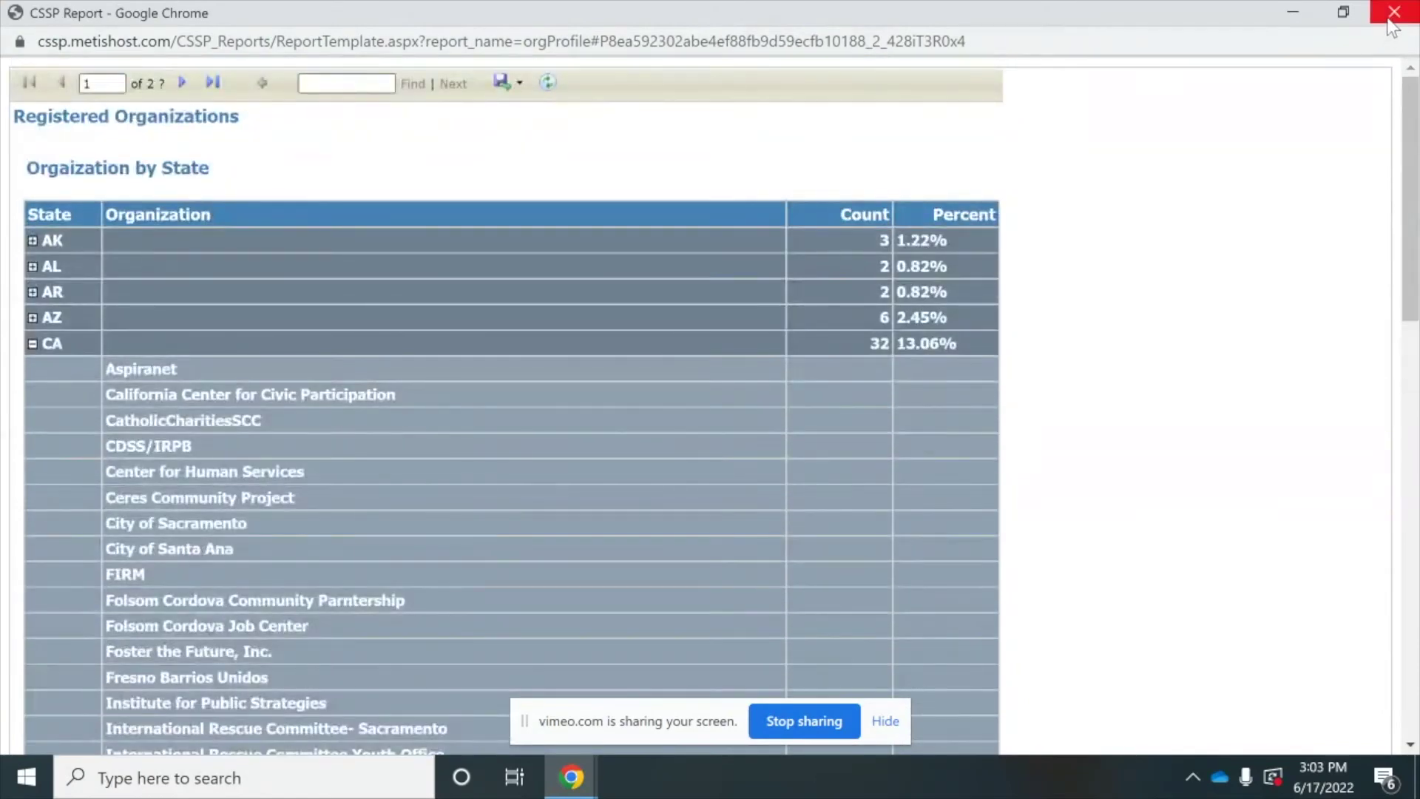
{"action": "left_click", "coordinate": [1390, 21]}
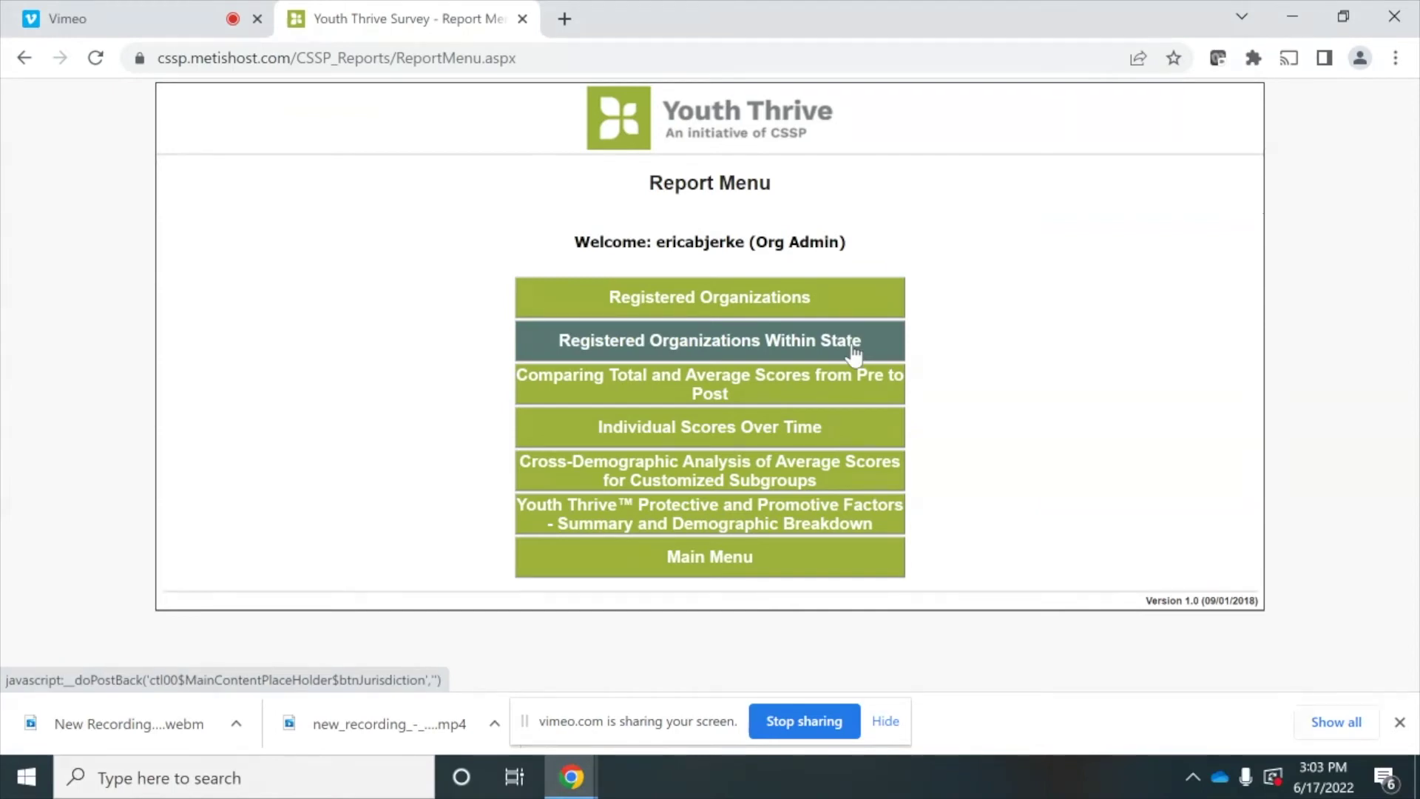
{"action": "left_click", "coordinate": [855, 355]}
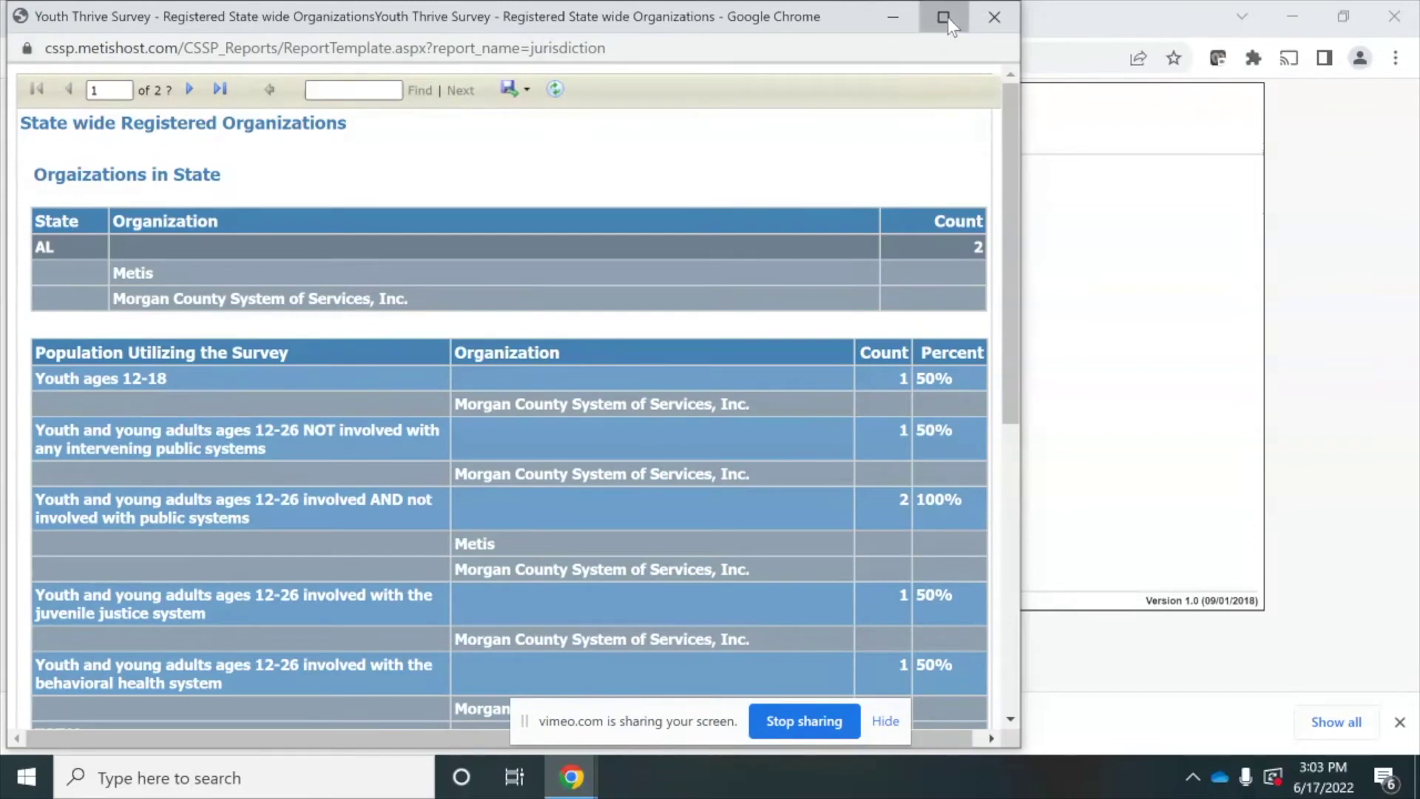
- Maximize the state-wide report and scroll through AL's organizations, population and survey-purpose tables
{"action": "left_click", "coordinate": [942, 16]}
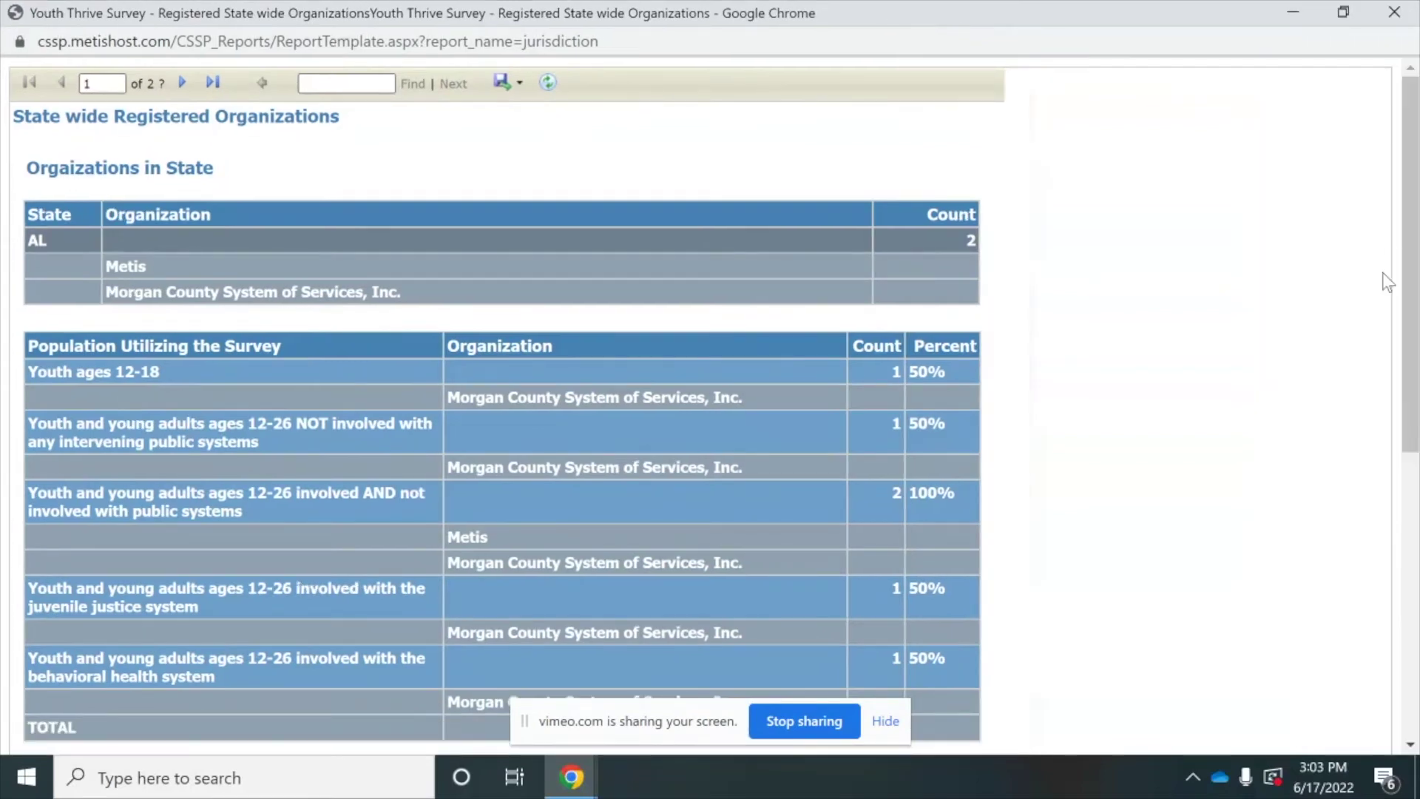
{"action": "left_click_drag", "start_coordinate": [1415, 268], "coordinate": [1415, 268]}
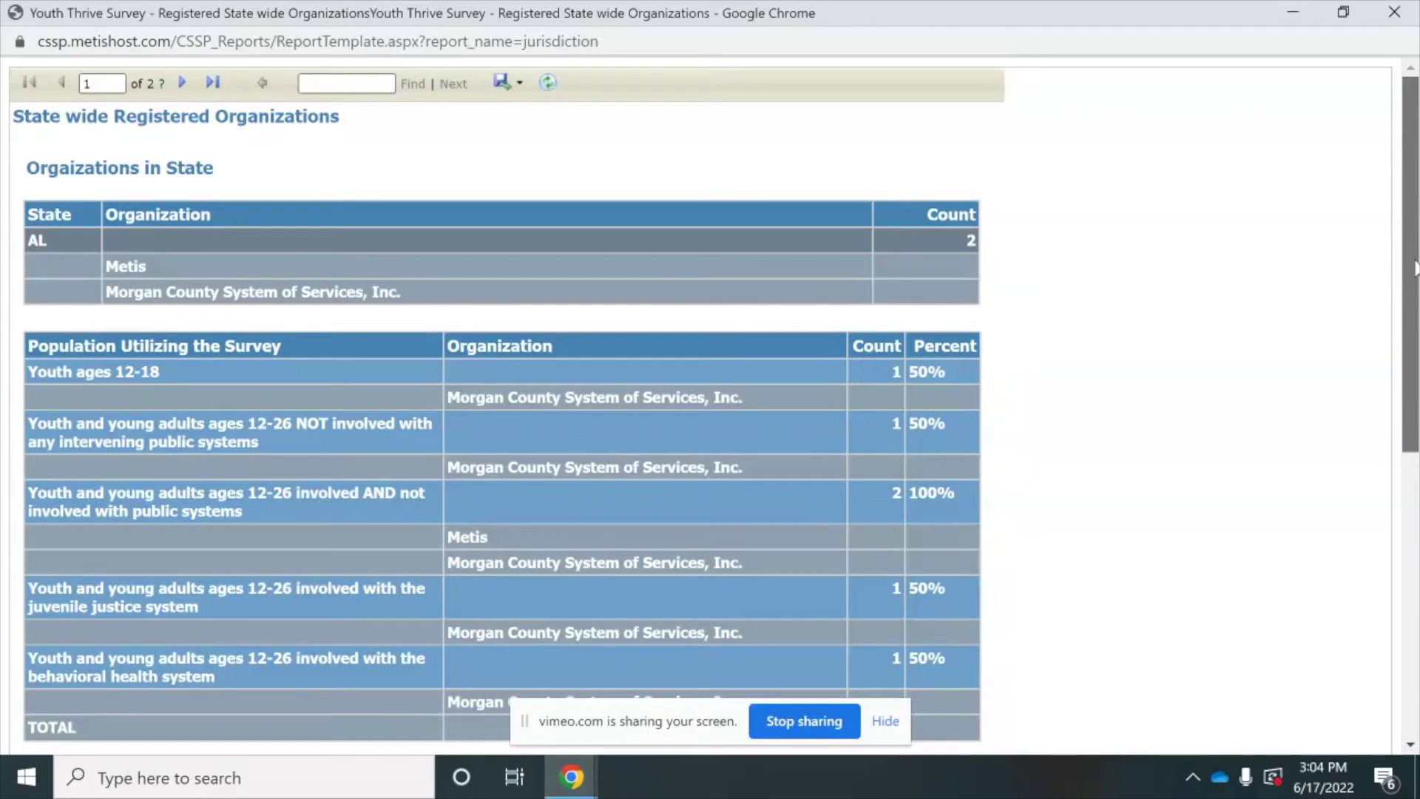
{"action": "left_click_drag", "start_coordinate": [1414, 268], "coordinate": [1415, 505]}
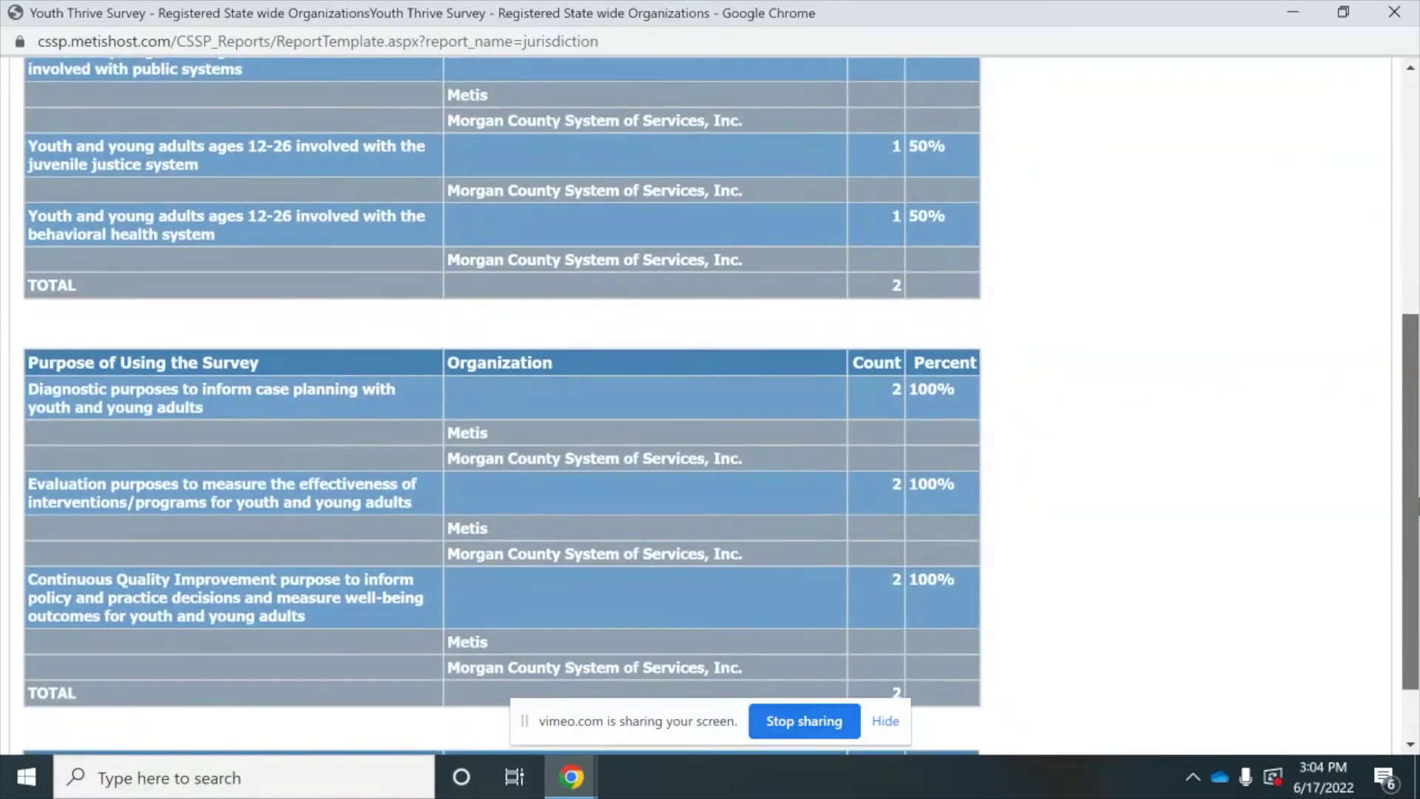
{"action": "left_click_drag", "start_coordinate": [1414, 505], "coordinate": [1418, 590]}
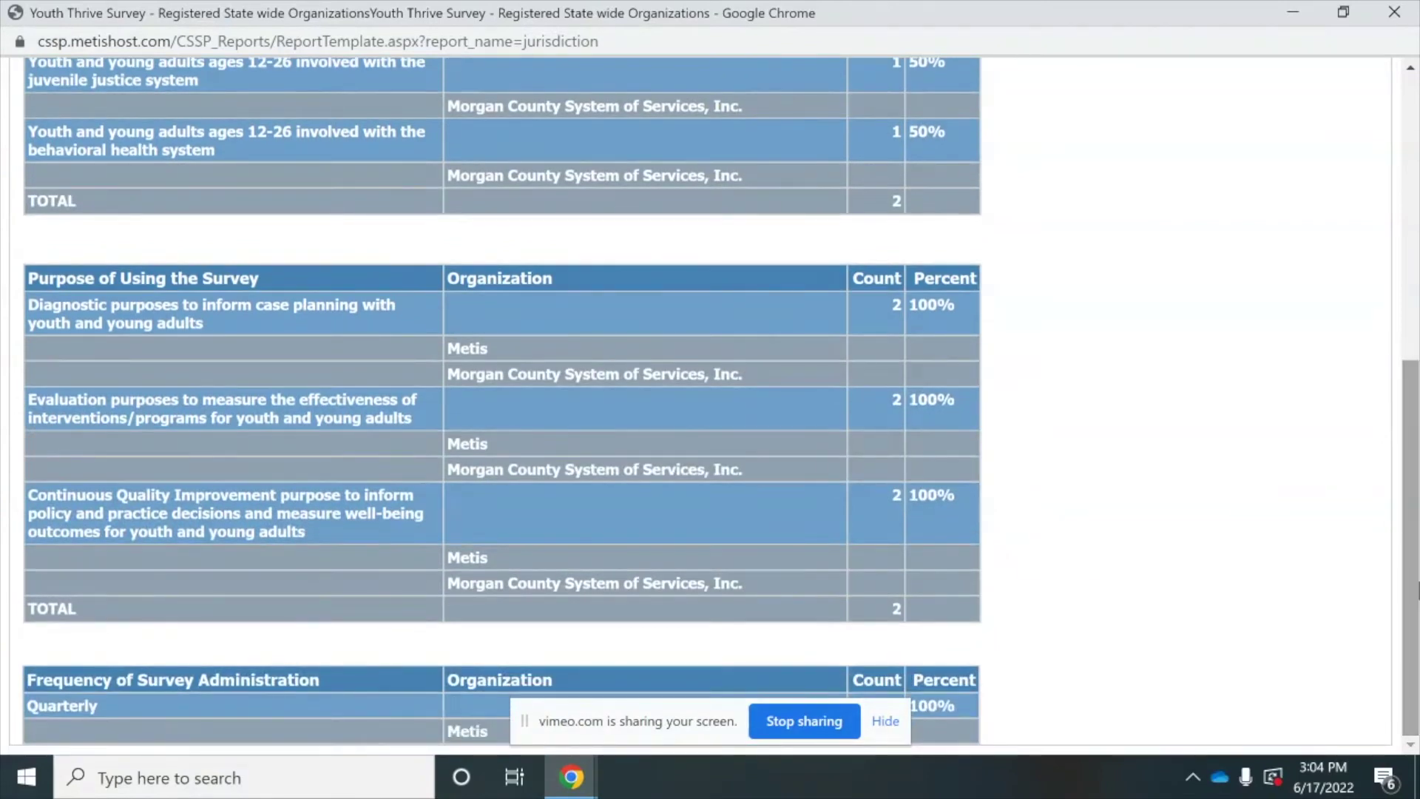
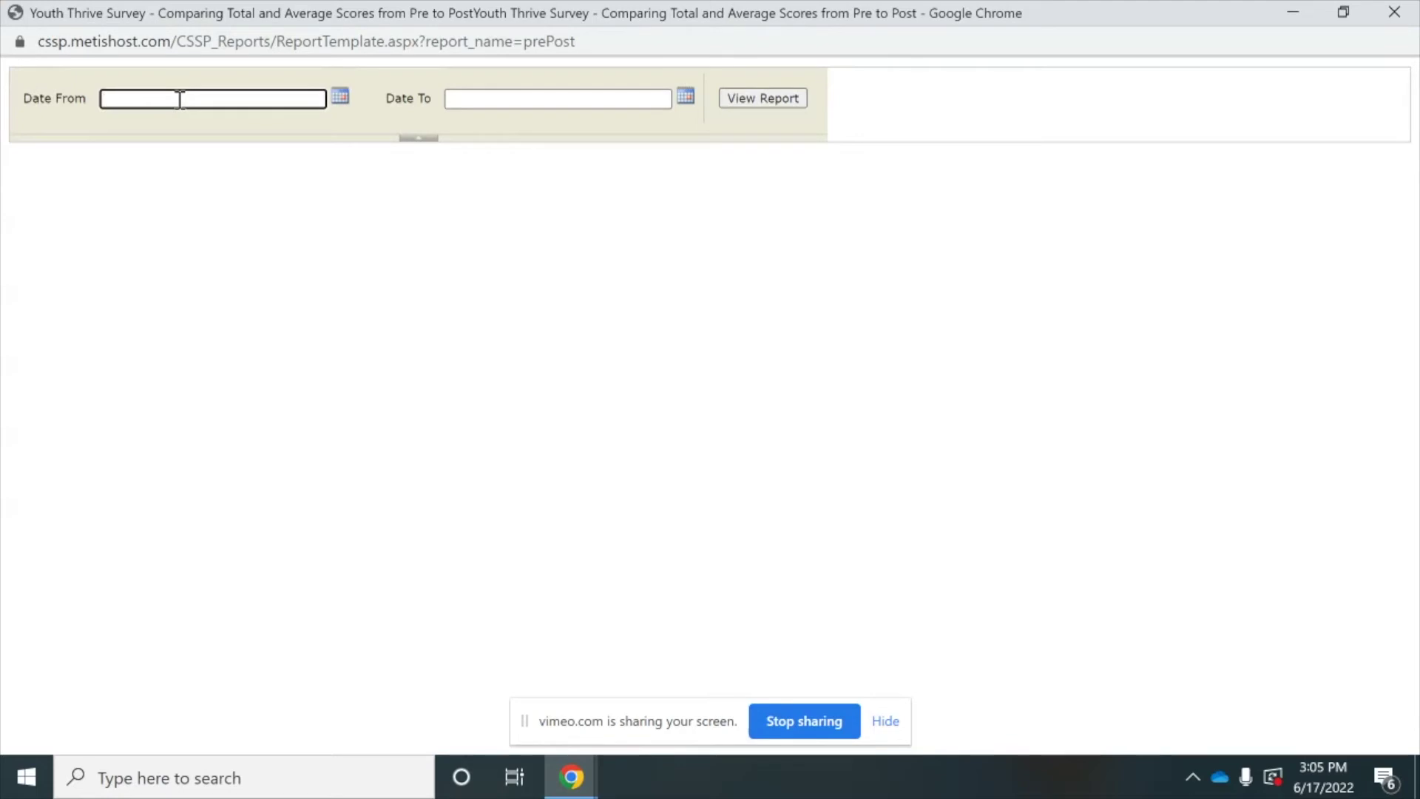
- Run the Pre to Post report for surveys dated 11/1/2018 to 11/1/2019
{"action": "type", "text": "1/2018"}
{"action": "left_click", "coordinate": [519, 102]}
{"action": "type", "text": "11/1/2019"}
{"action": "left_click", "coordinate": [763, 98]}
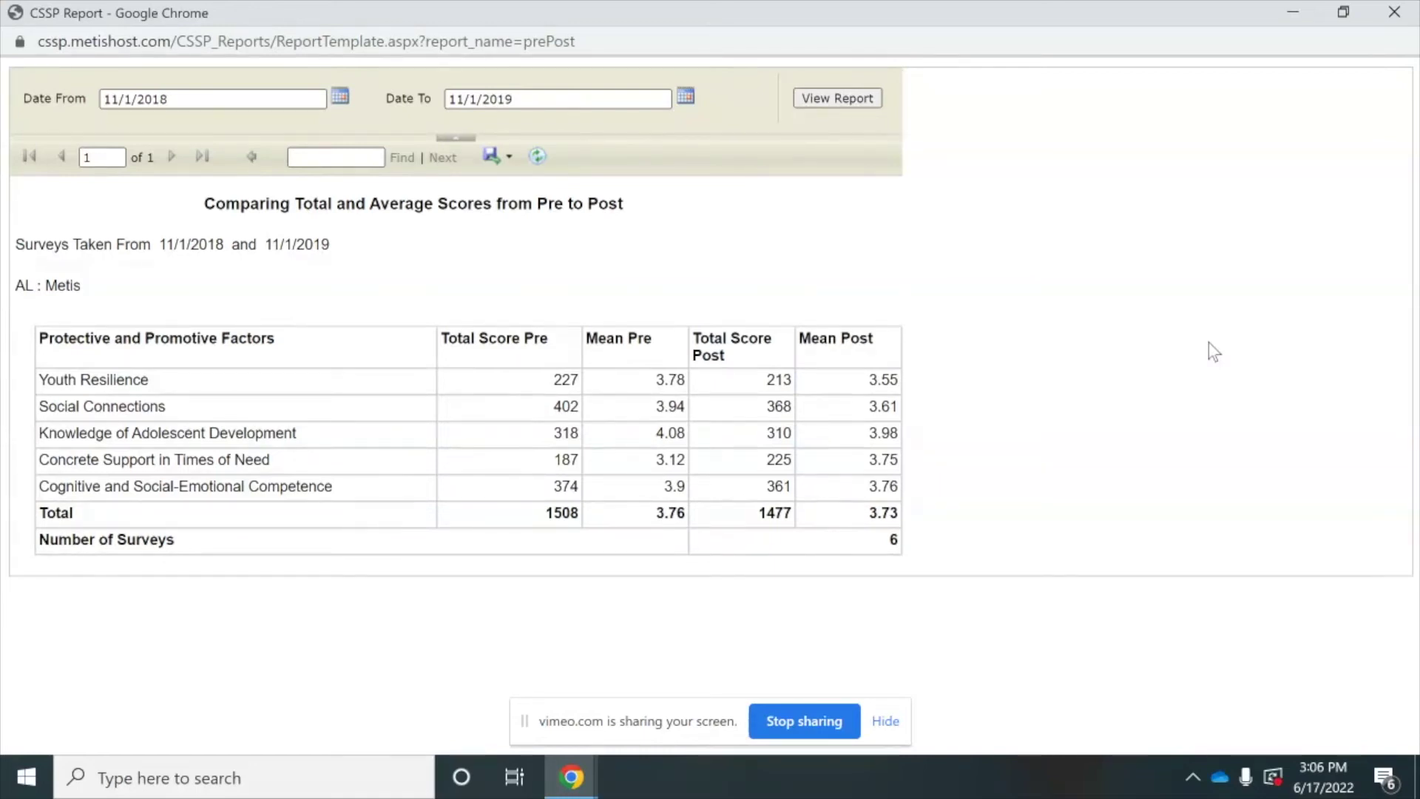
- Close the Pre to Post report window
{"action": "left_click", "coordinate": [1409, 12]}
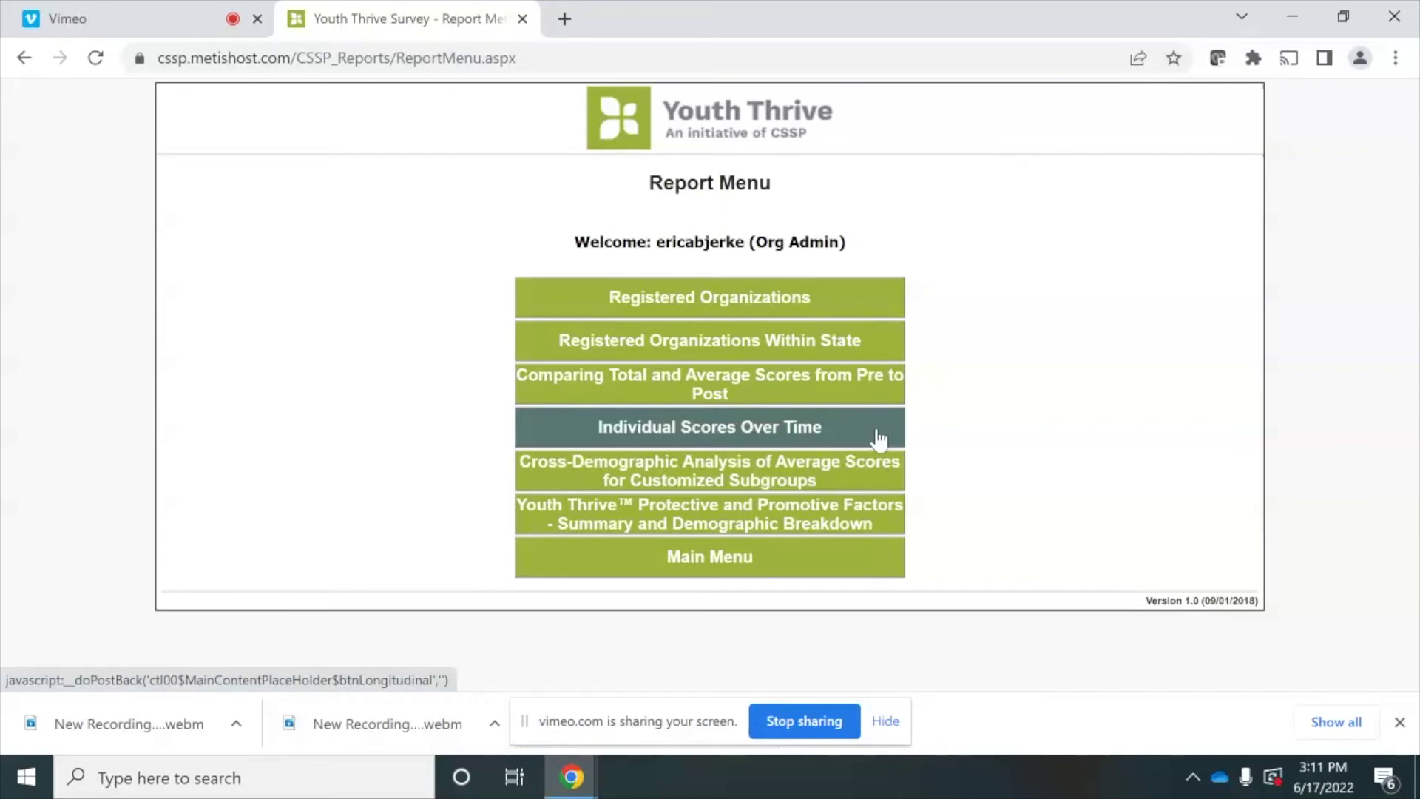
- Open Individual Scores Over Time full screen with dates 11/1/2018 to 11/1/2019
{"action": "left_click", "coordinate": [878, 439]}
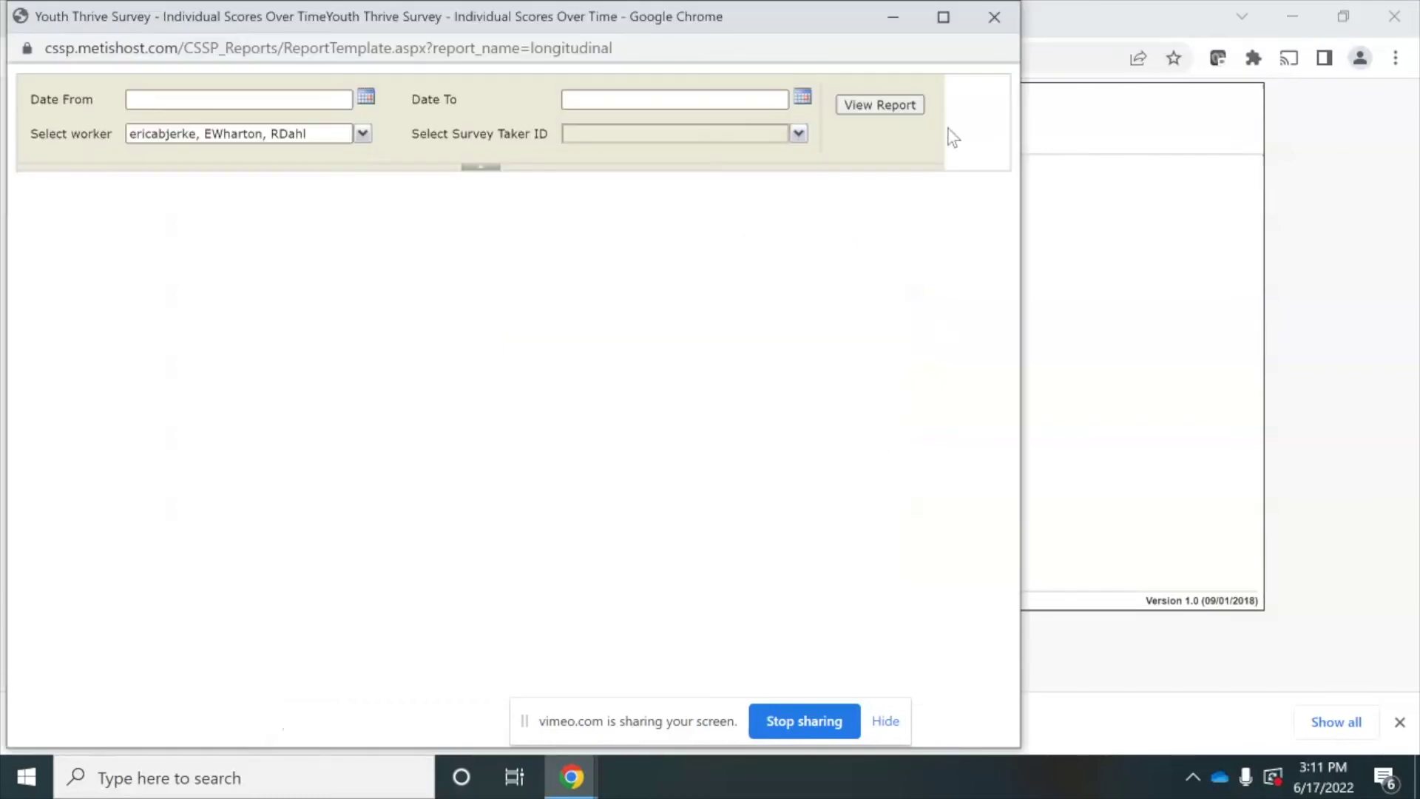
{"action": "left_click", "coordinate": [945, 20]}
{"action": "left_click", "coordinate": [313, 90]}
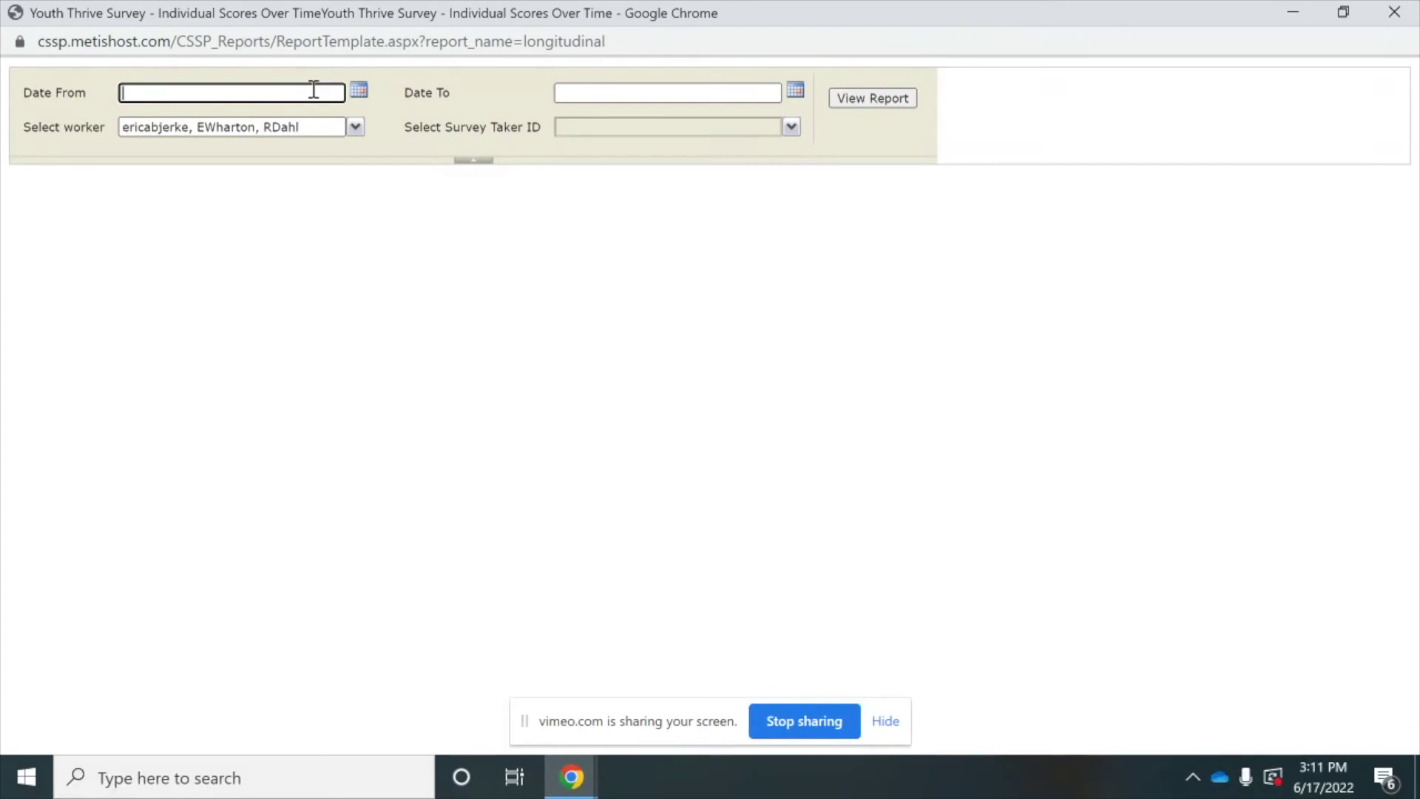
{"action": "type", "text": "11/1/2018"}
{"action": "left_click", "coordinate": [562, 91]}
{"action": "left_click", "coordinate": [562, 89]}
{"action": "type", "text": "11/"}
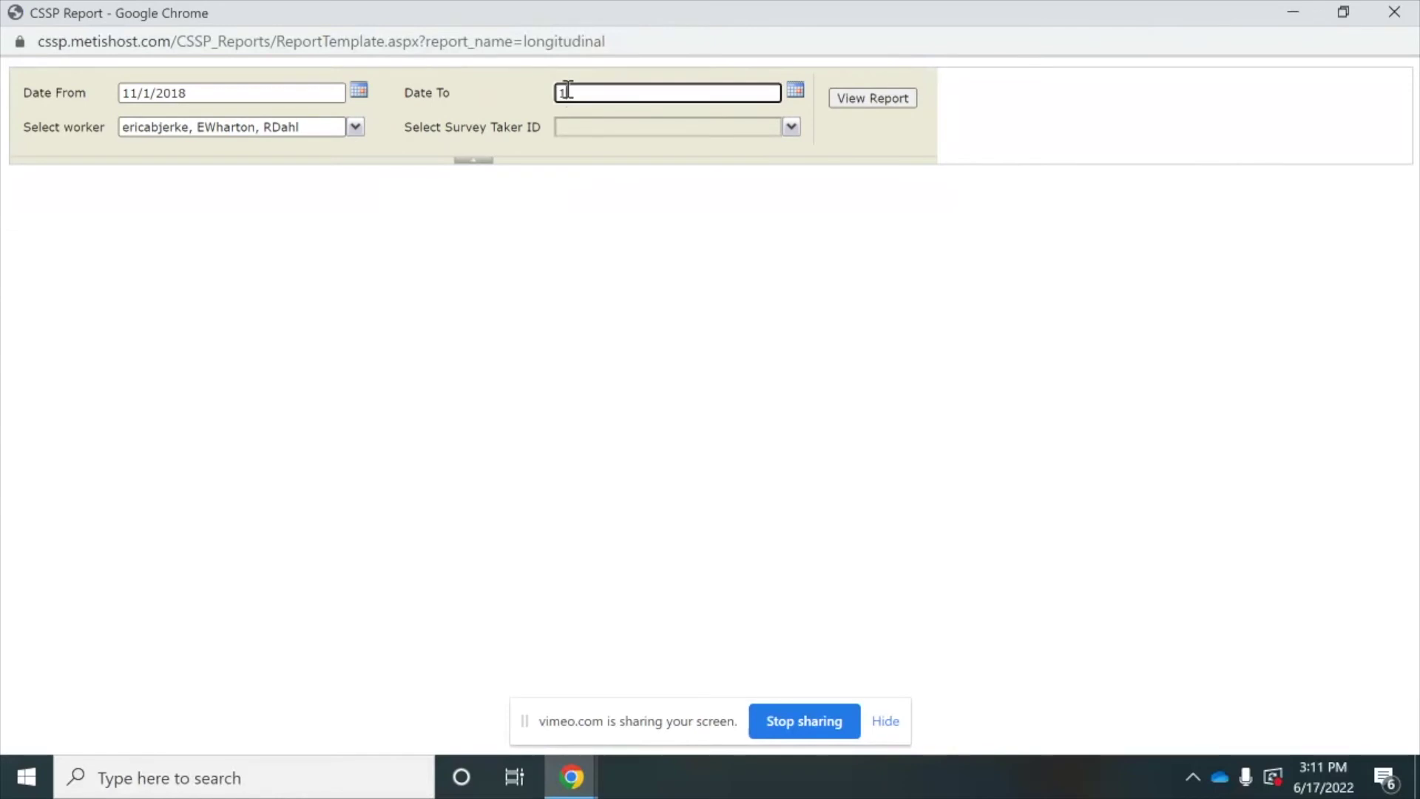
{"action": "type", "text": "1/2019"}
- Keep all workers and survey takers selected and generate the report
{"action": "left_click", "coordinate": [355, 128]}
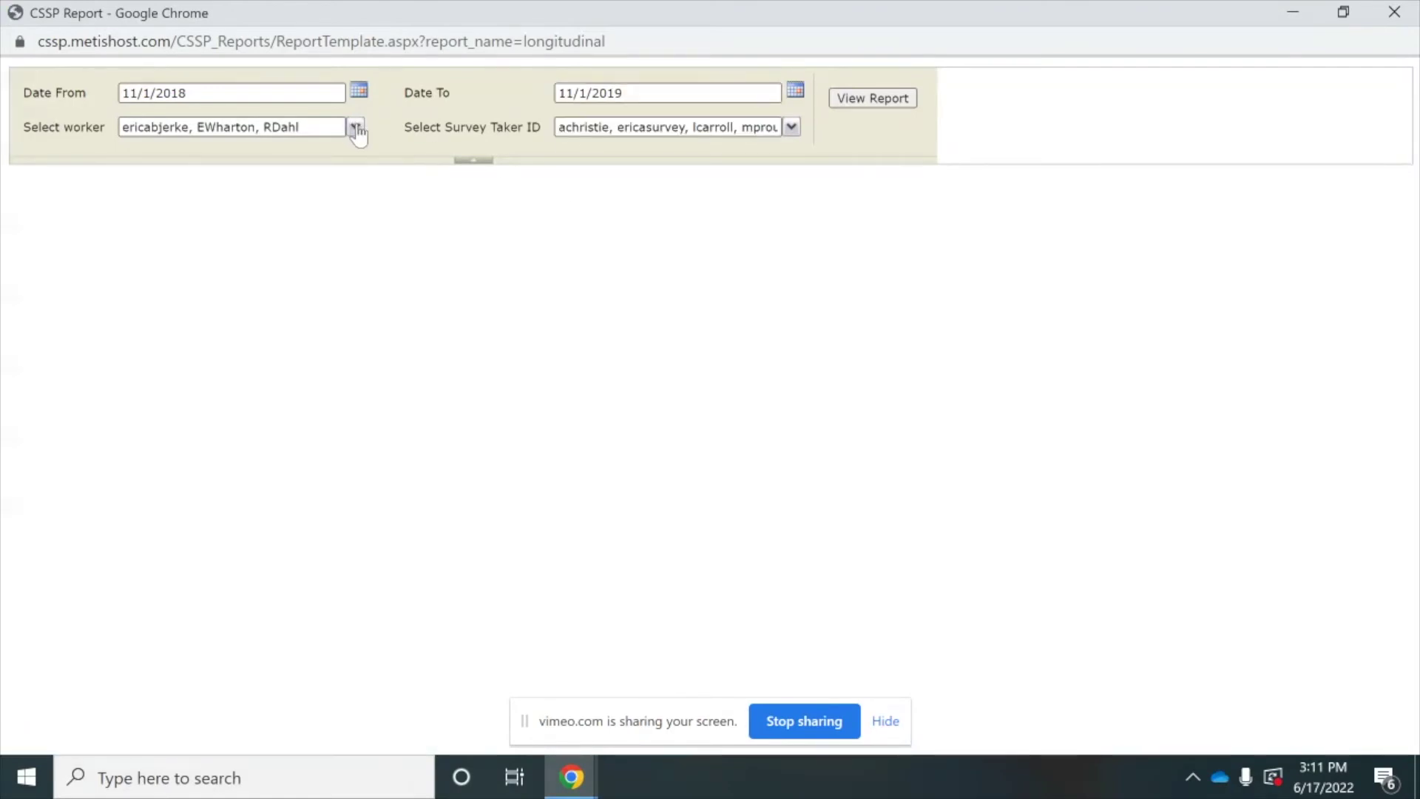
{"action": "left_click", "coordinate": [357, 128]}
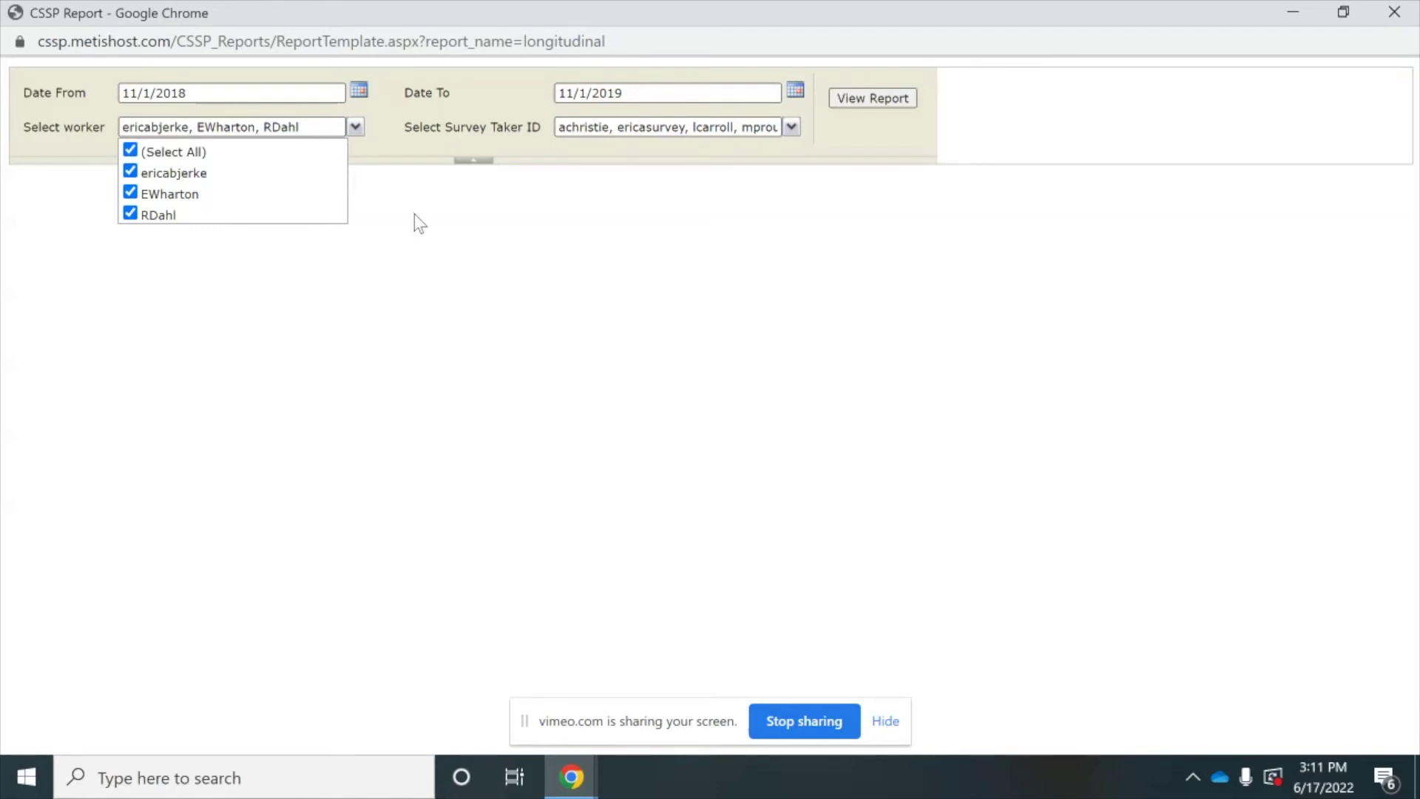
{"action": "left_click", "coordinate": [792, 127]}
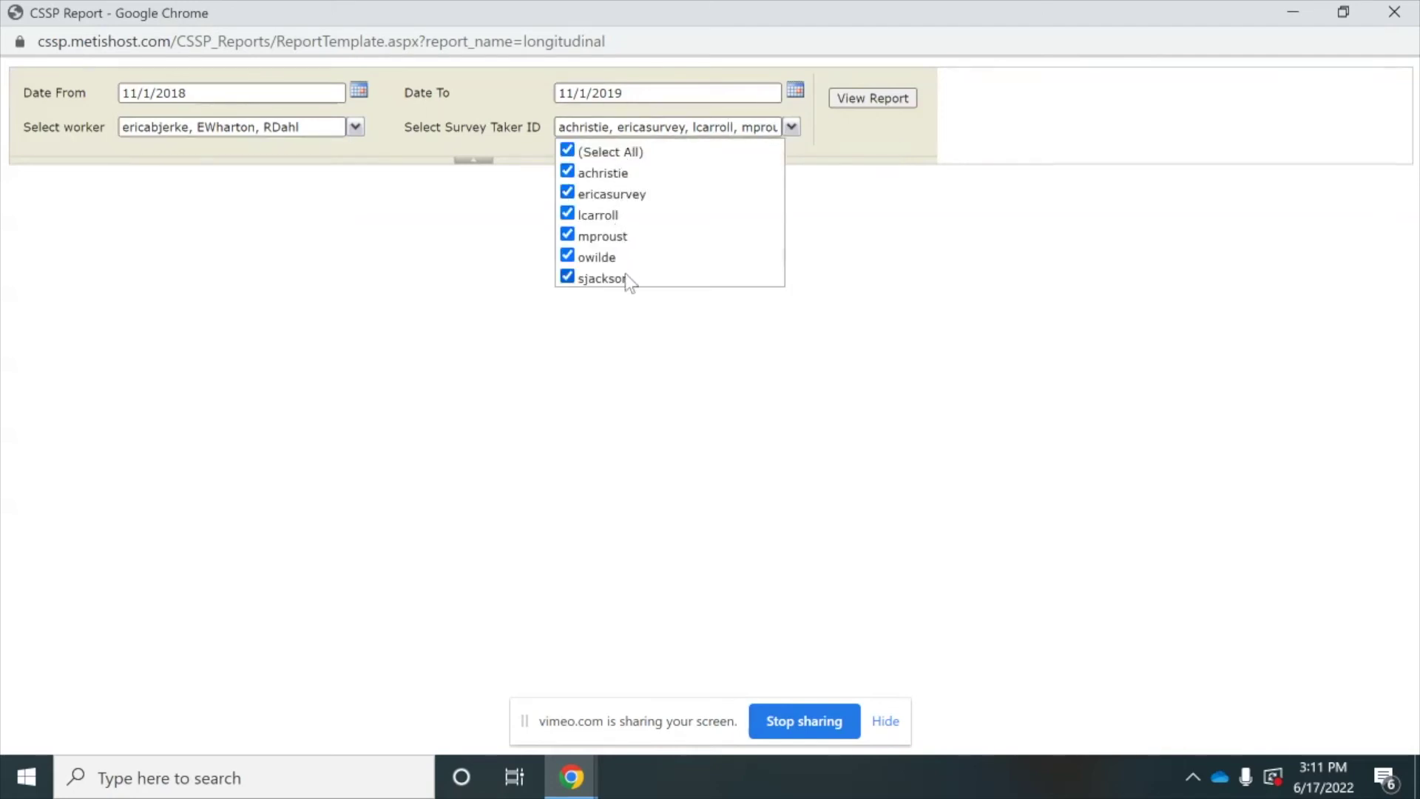
{"action": "left_click", "coordinate": [889, 100]}
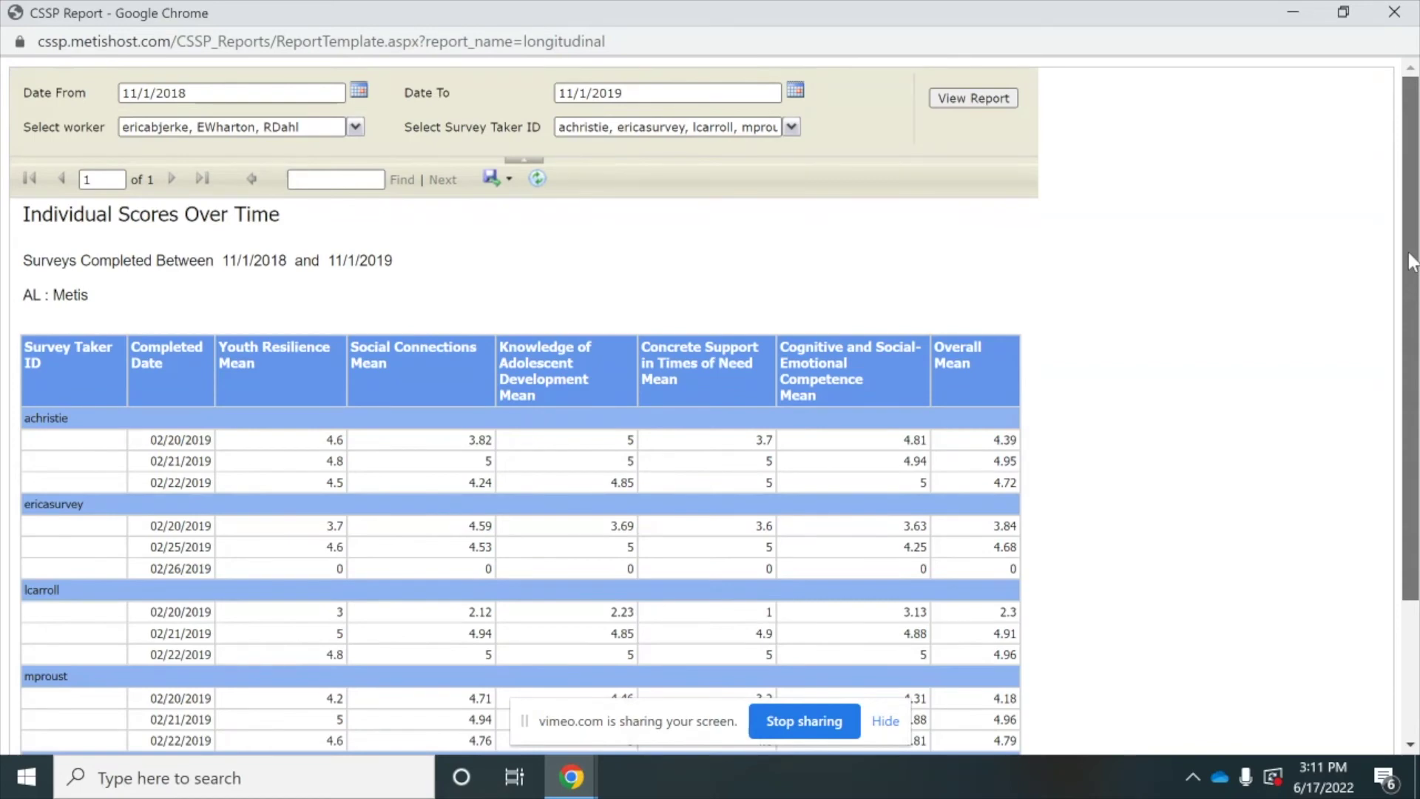
- Scroll through the individual scores report, then close its window
{"action": "left_click_drag", "start_coordinate": [1410, 260], "coordinate": [1416, 370]}
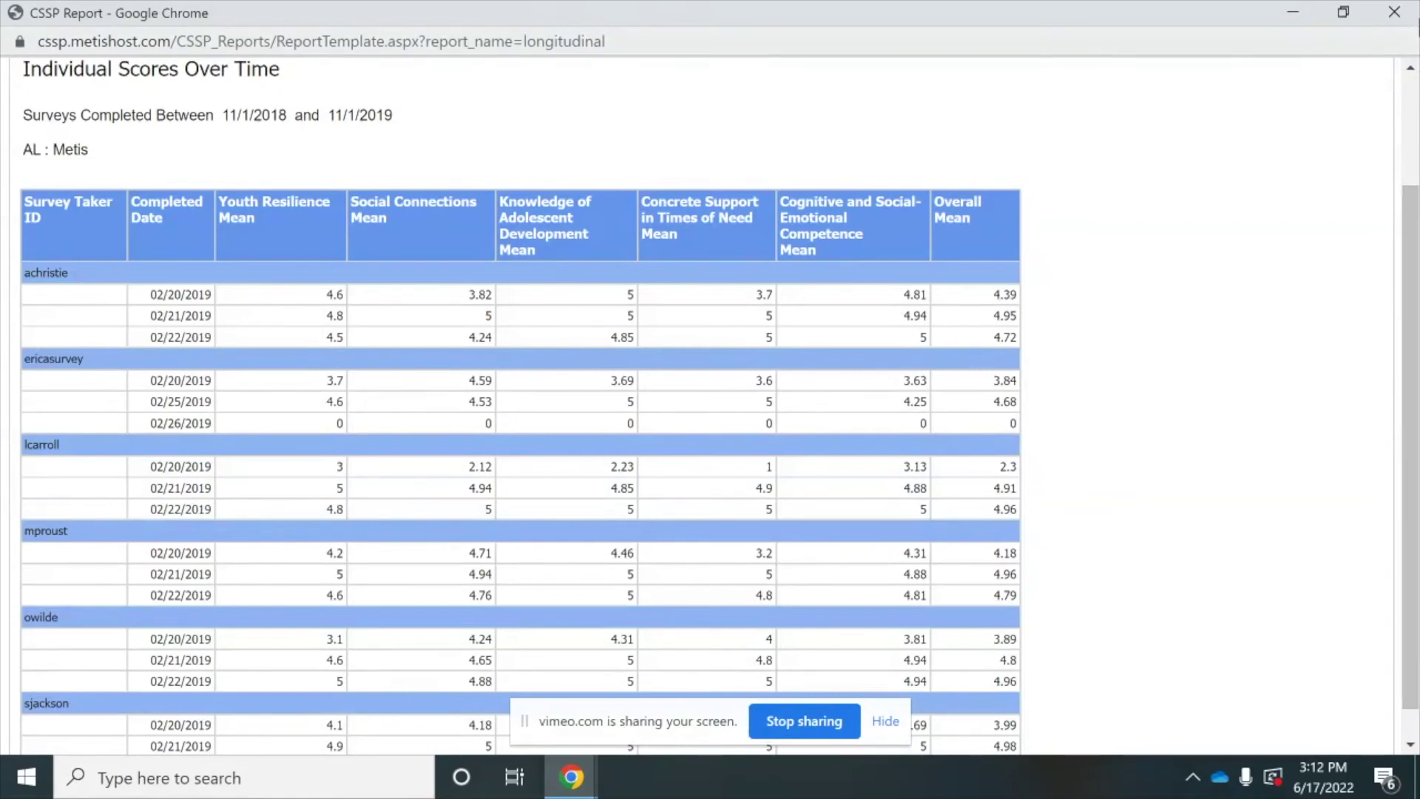
{"action": "left_click", "coordinate": [1394, 12]}
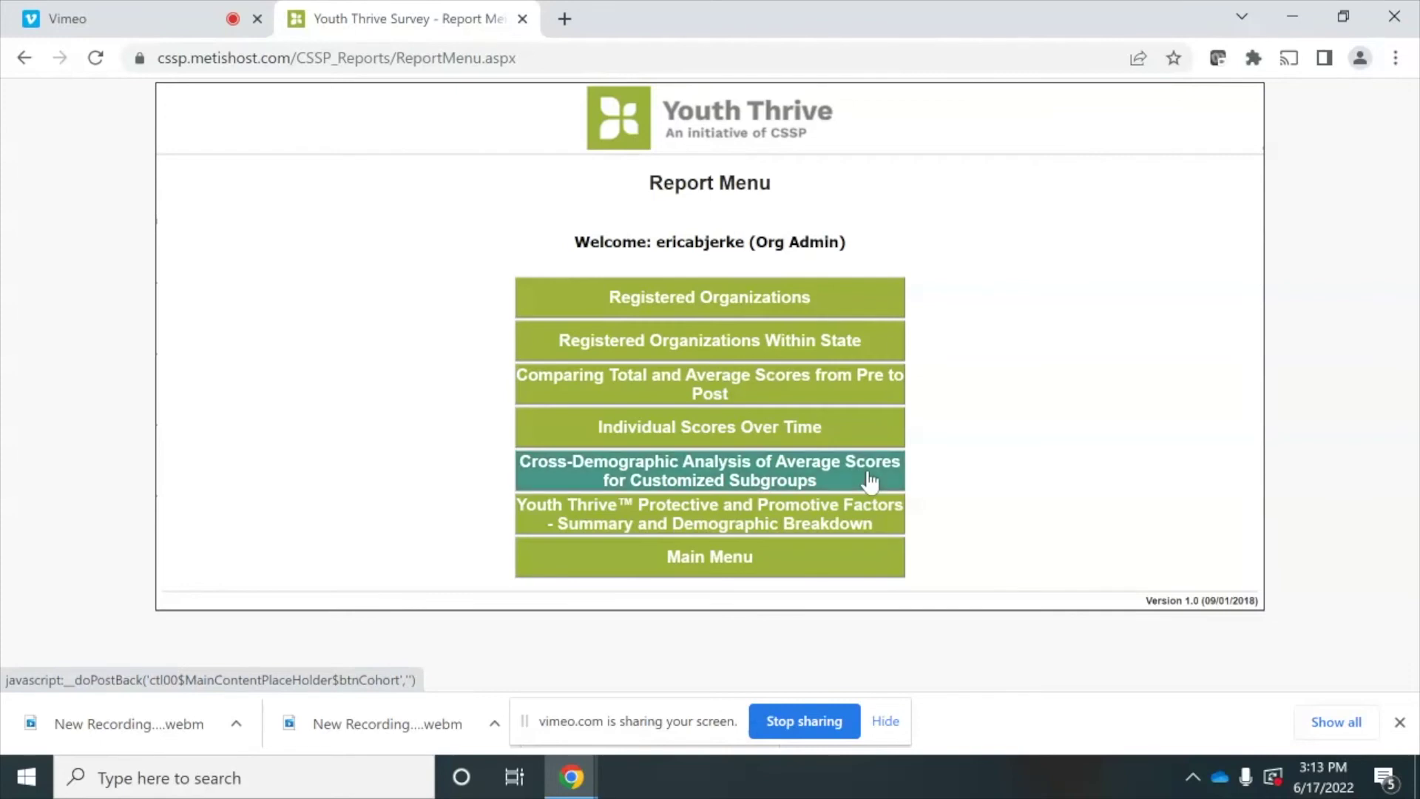
- Open the Cross-Demographic Analysis form full screen with dates 11/1/2018 to 11/1/2019
{"action": "left_click", "coordinate": [870, 483]}
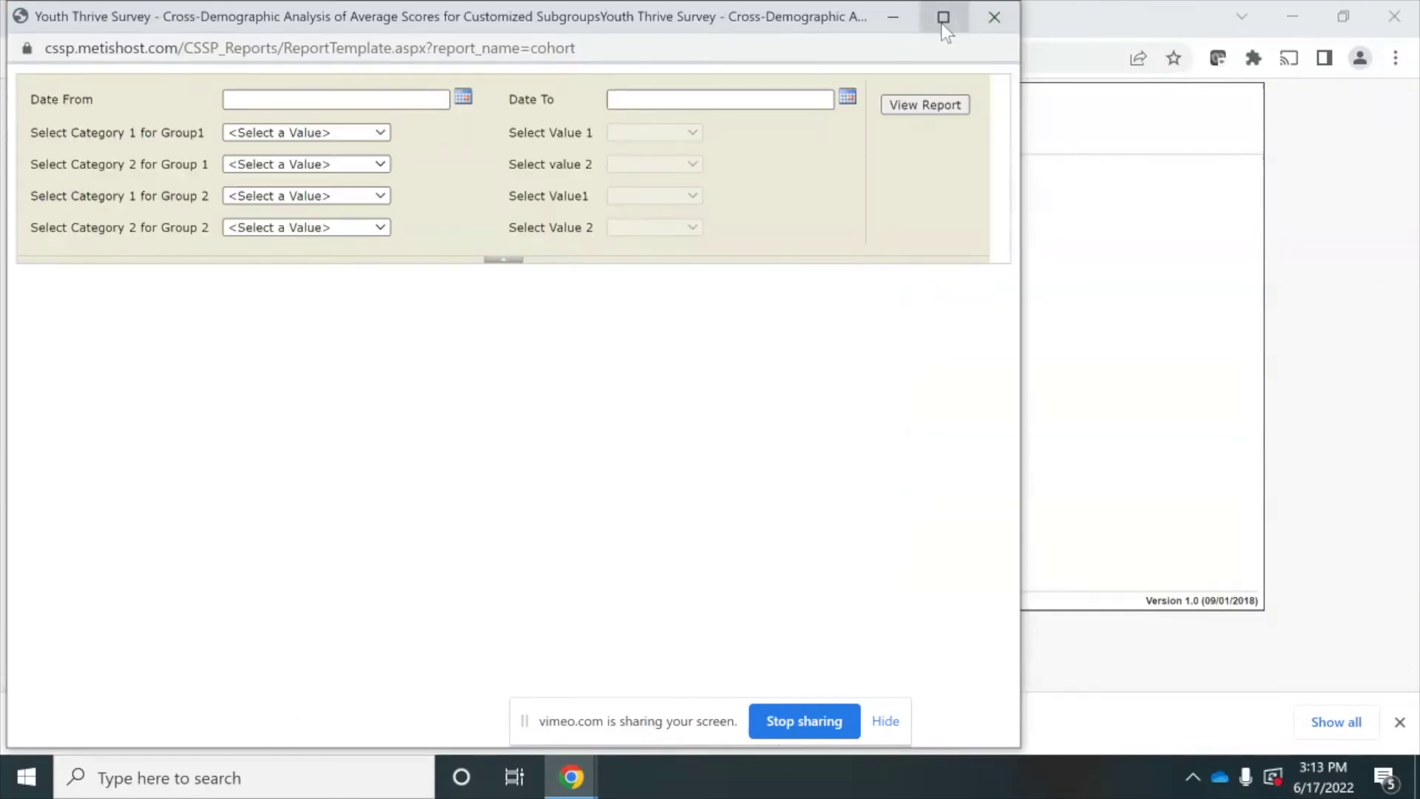
{"action": "left_click", "coordinate": [943, 18]}
{"action": "left_click", "coordinate": [418, 94]}
{"action": "type", "text": "11/1/2018"}
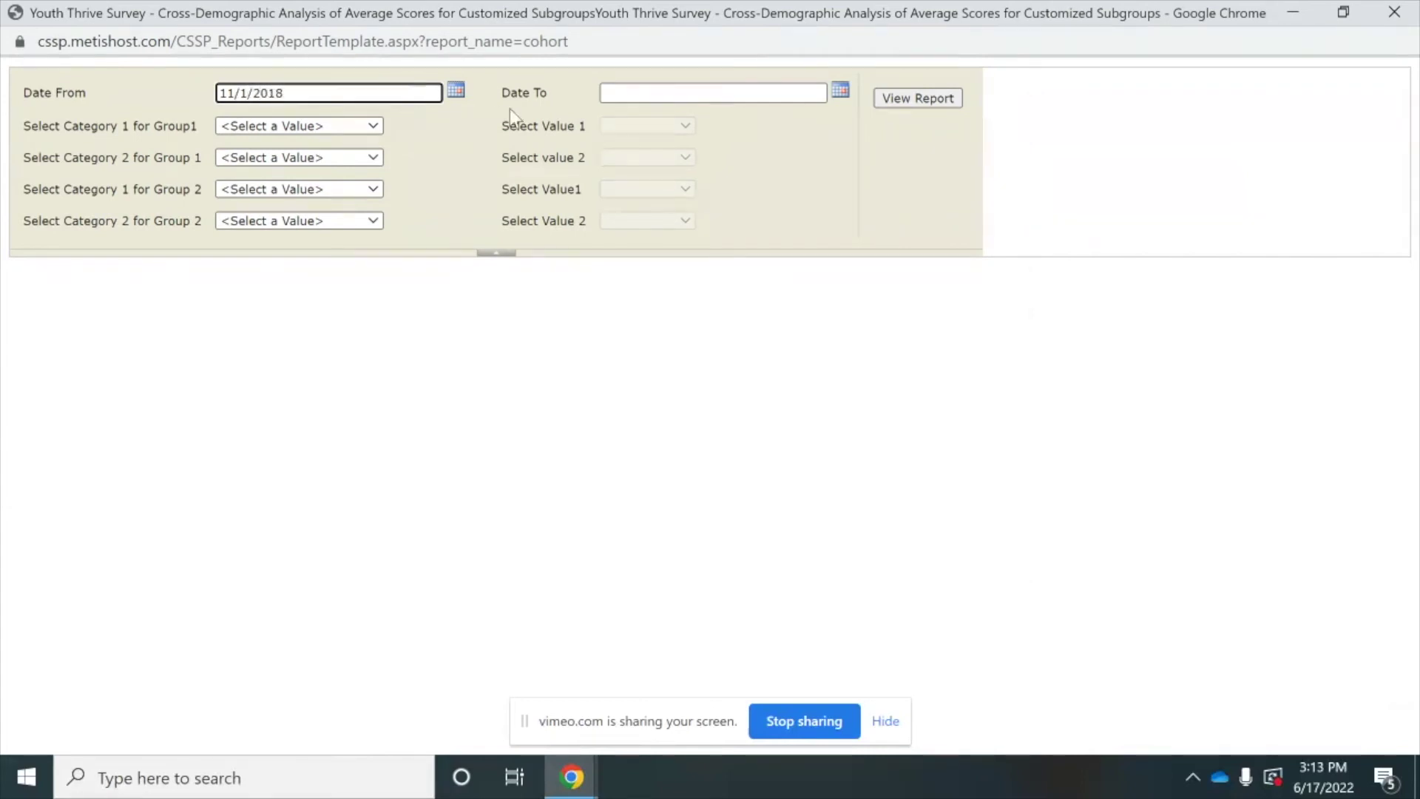
{"action": "left_click", "coordinate": [634, 94]}
{"action": "type", "text": "11/1"}
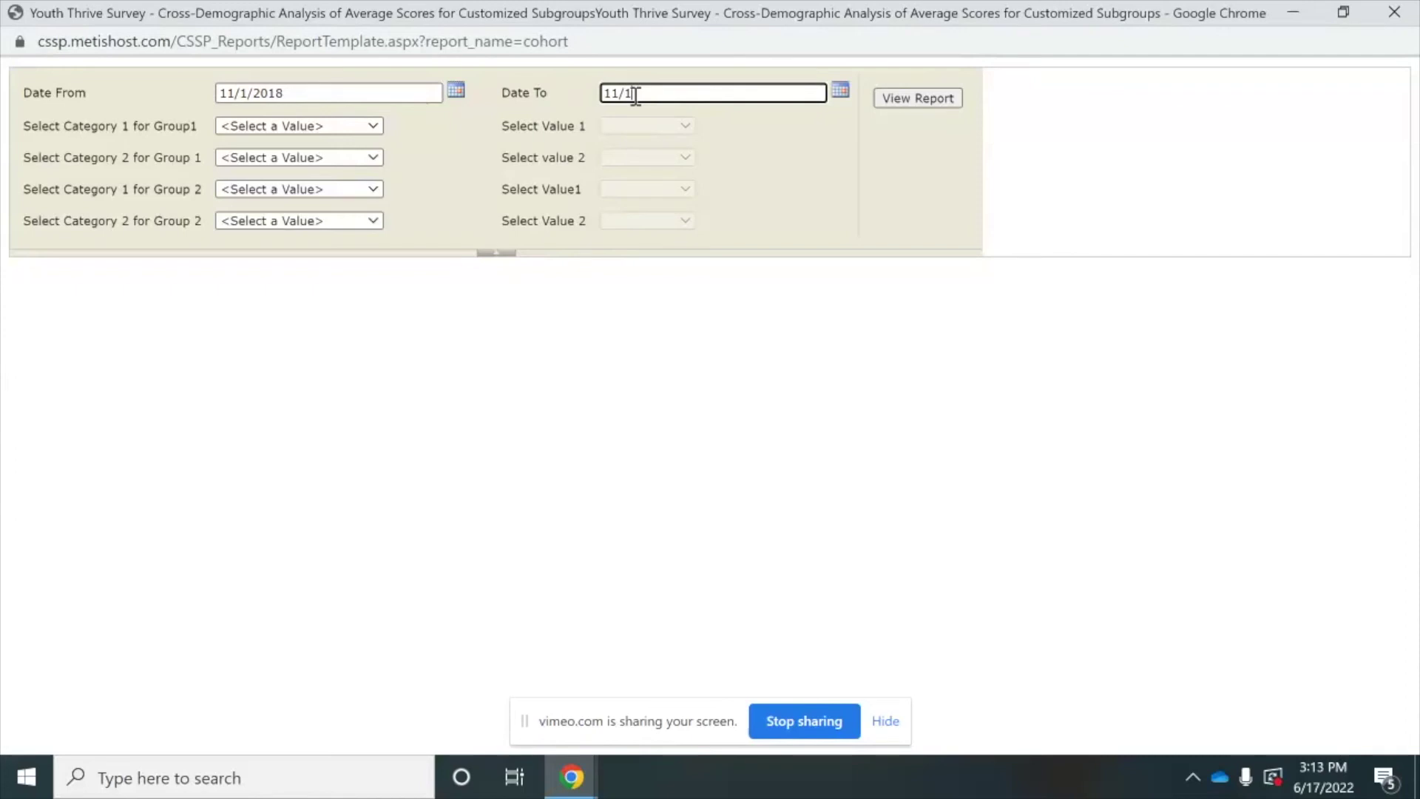
{"action": "type", "text": "/2019"}
{"action": "left_click", "coordinate": [377, 127]}
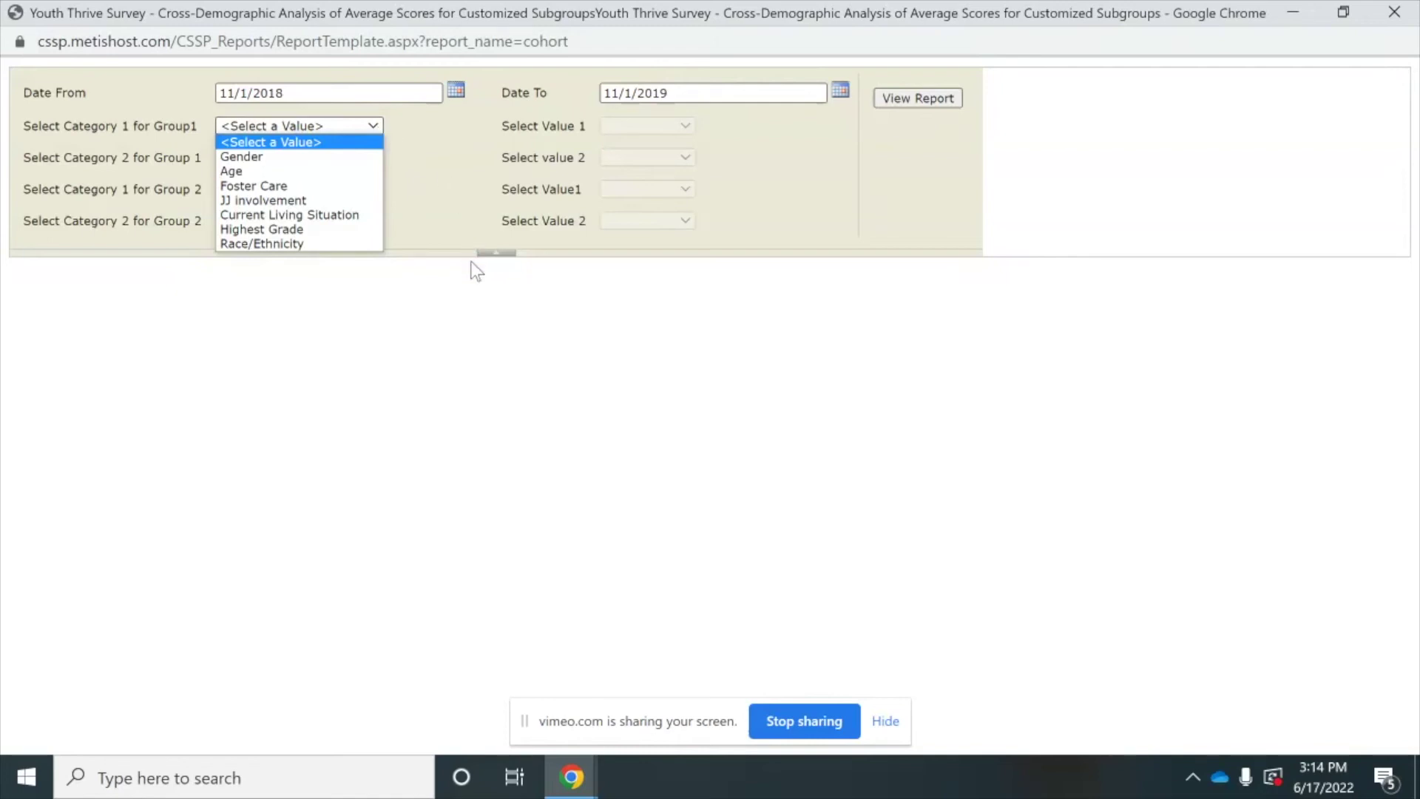
- Set Group 1 to Age 15 to 17 and currently in foster care
{"action": "left_click", "coordinate": [301, 171]}
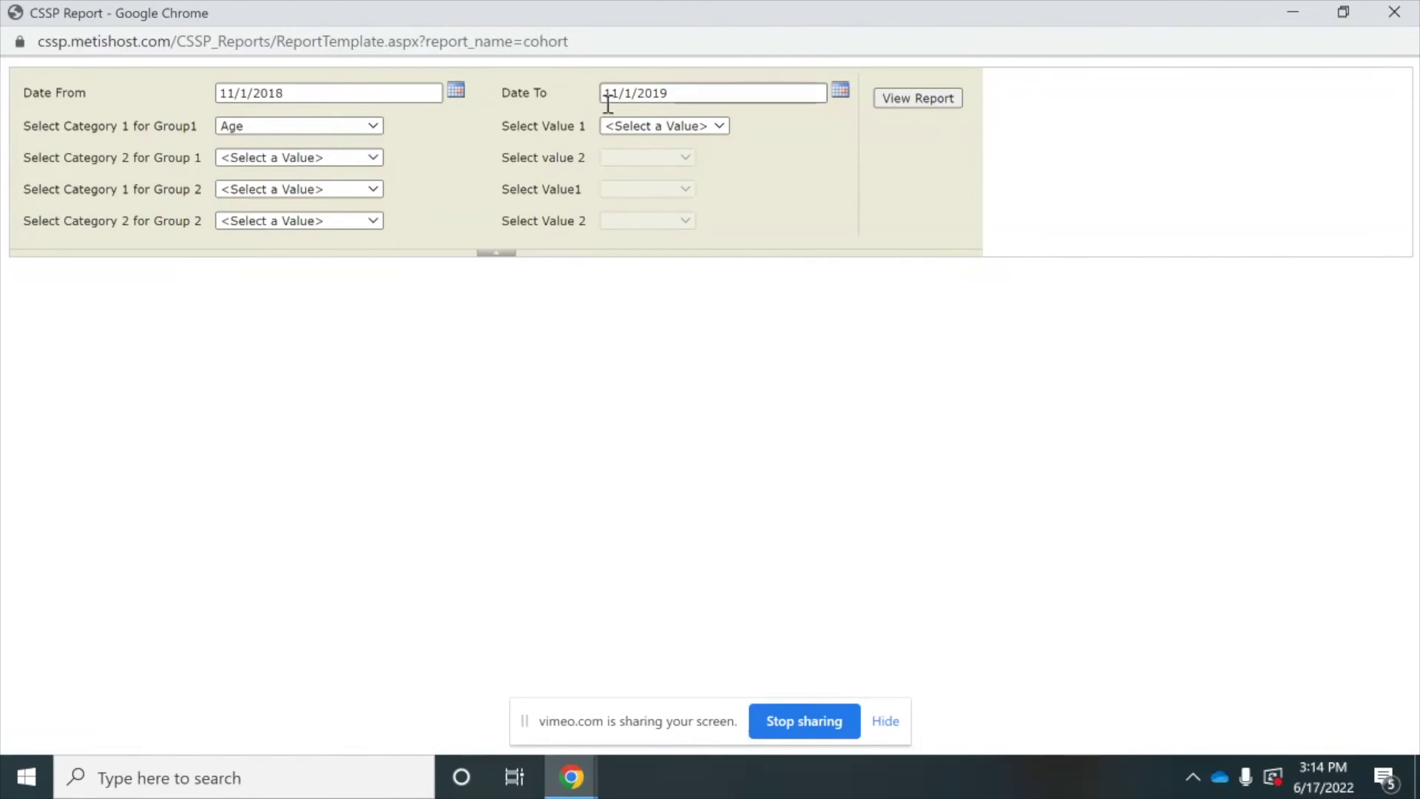
{"action": "left_click", "coordinate": [620, 125]}
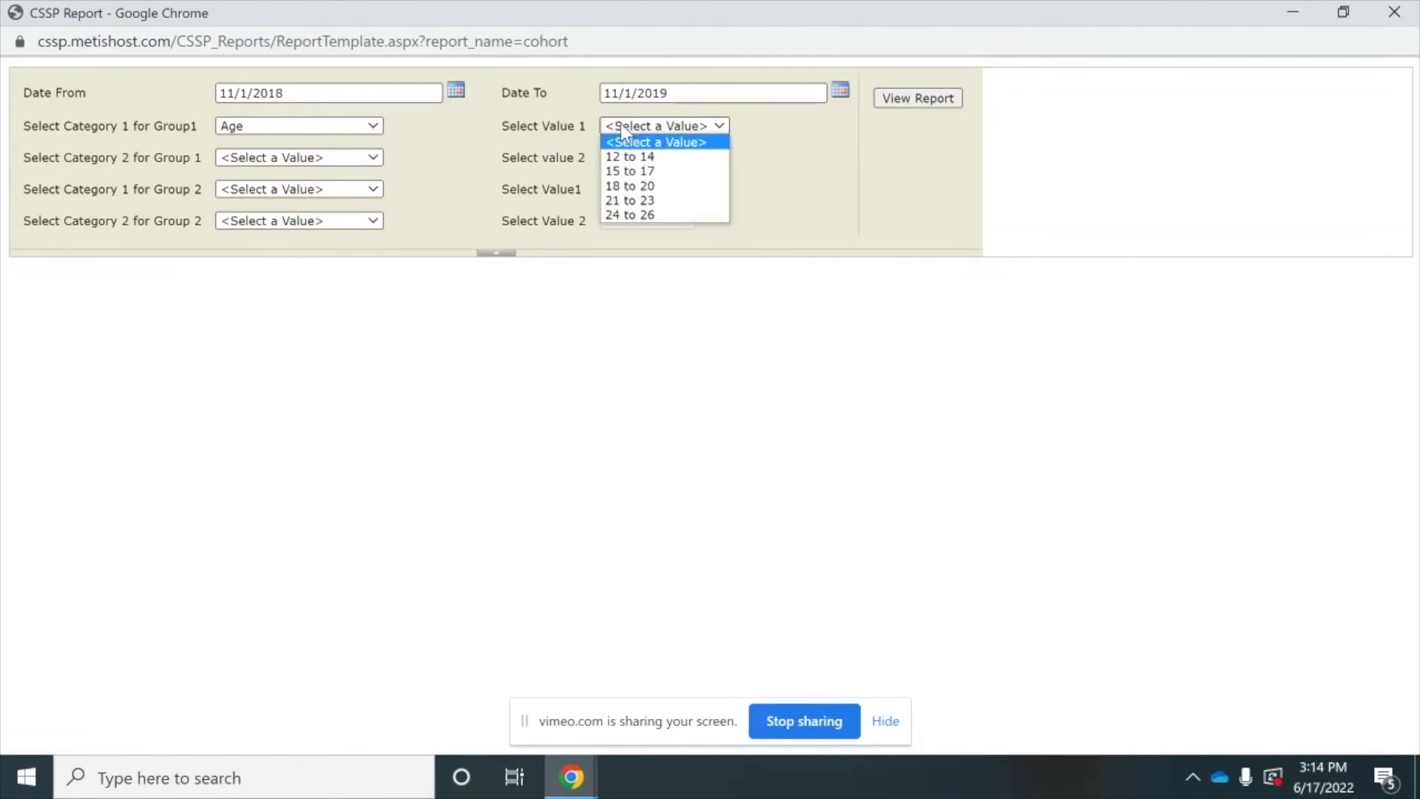
{"action": "left_click", "coordinate": [623, 170]}
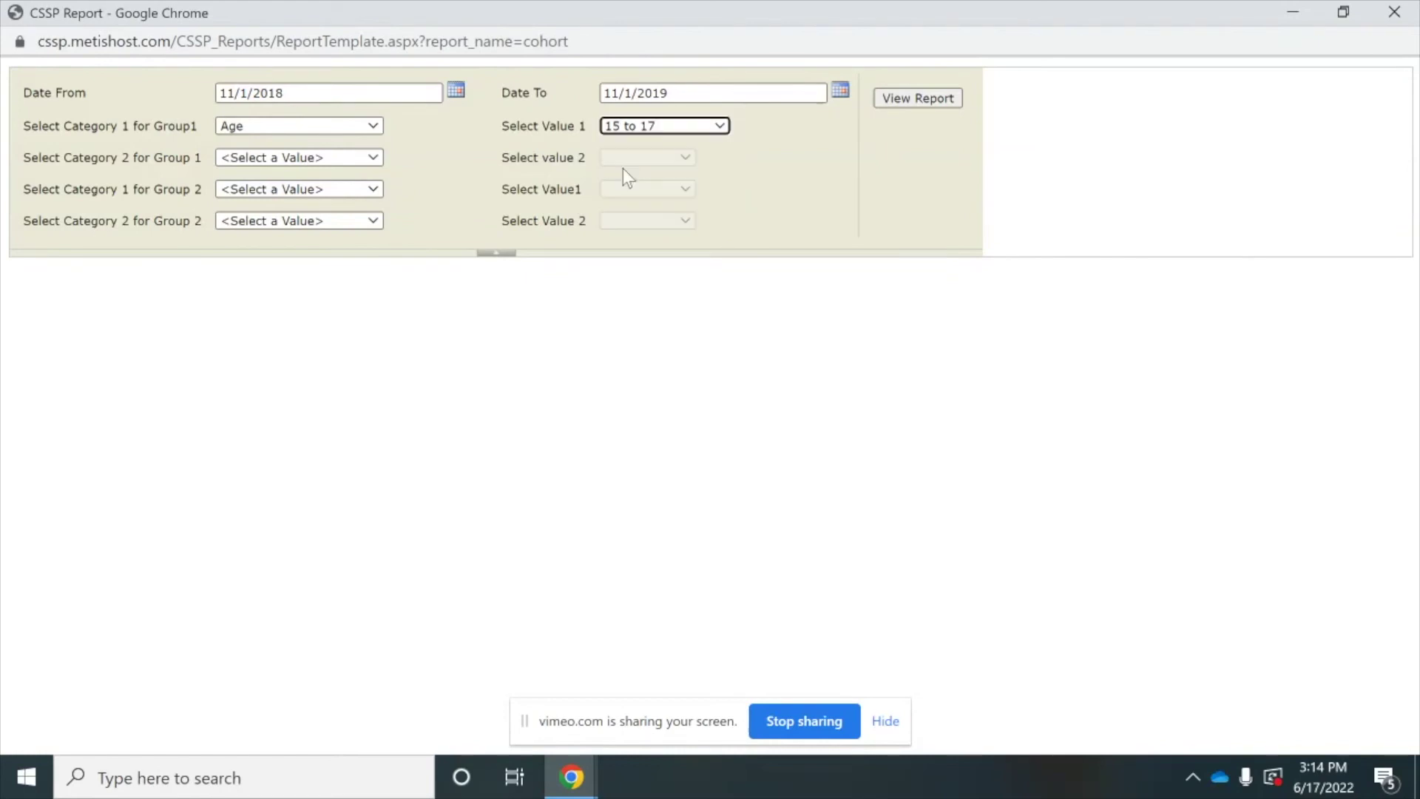
{"action": "left_click", "coordinate": [373, 158]}
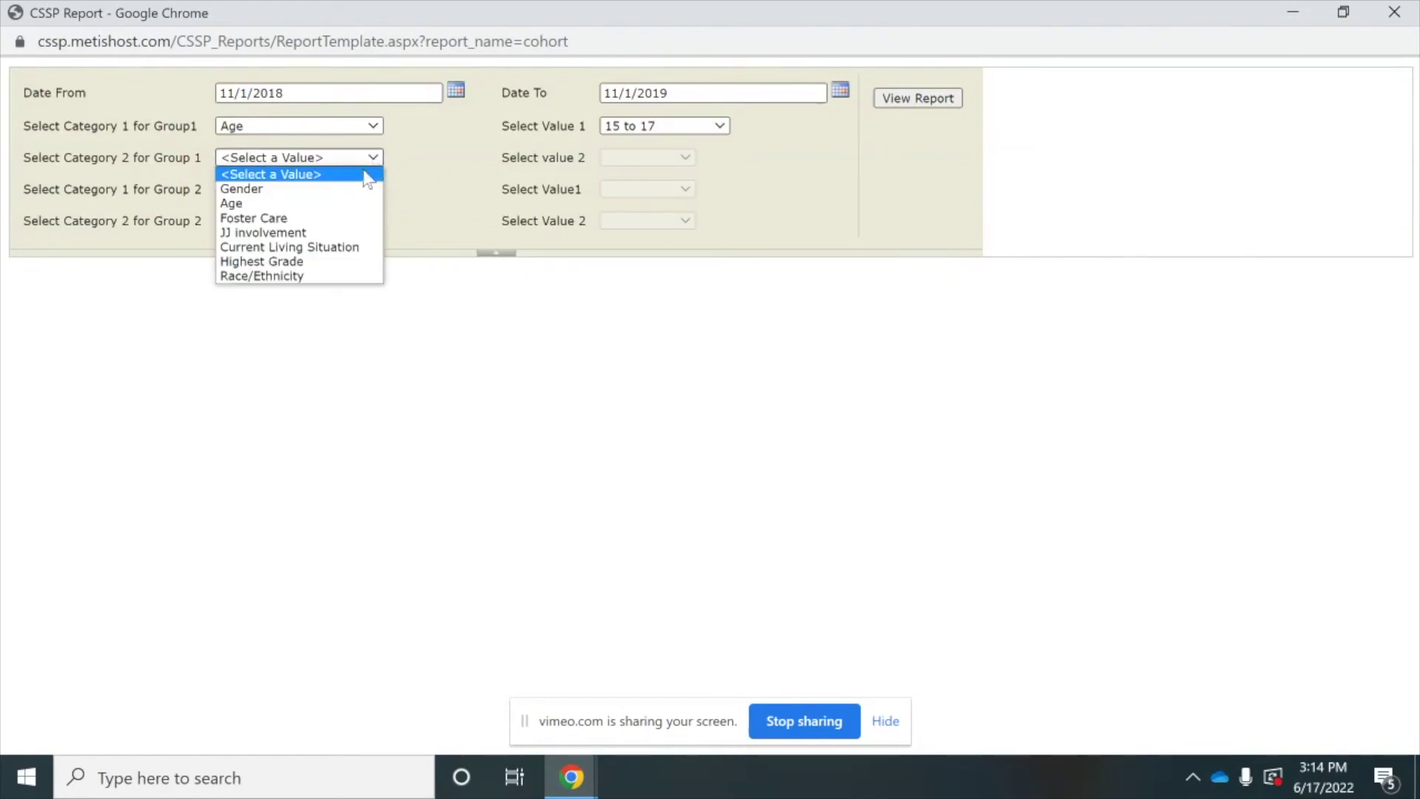
{"action": "left_click", "coordinate": [336, 224]}
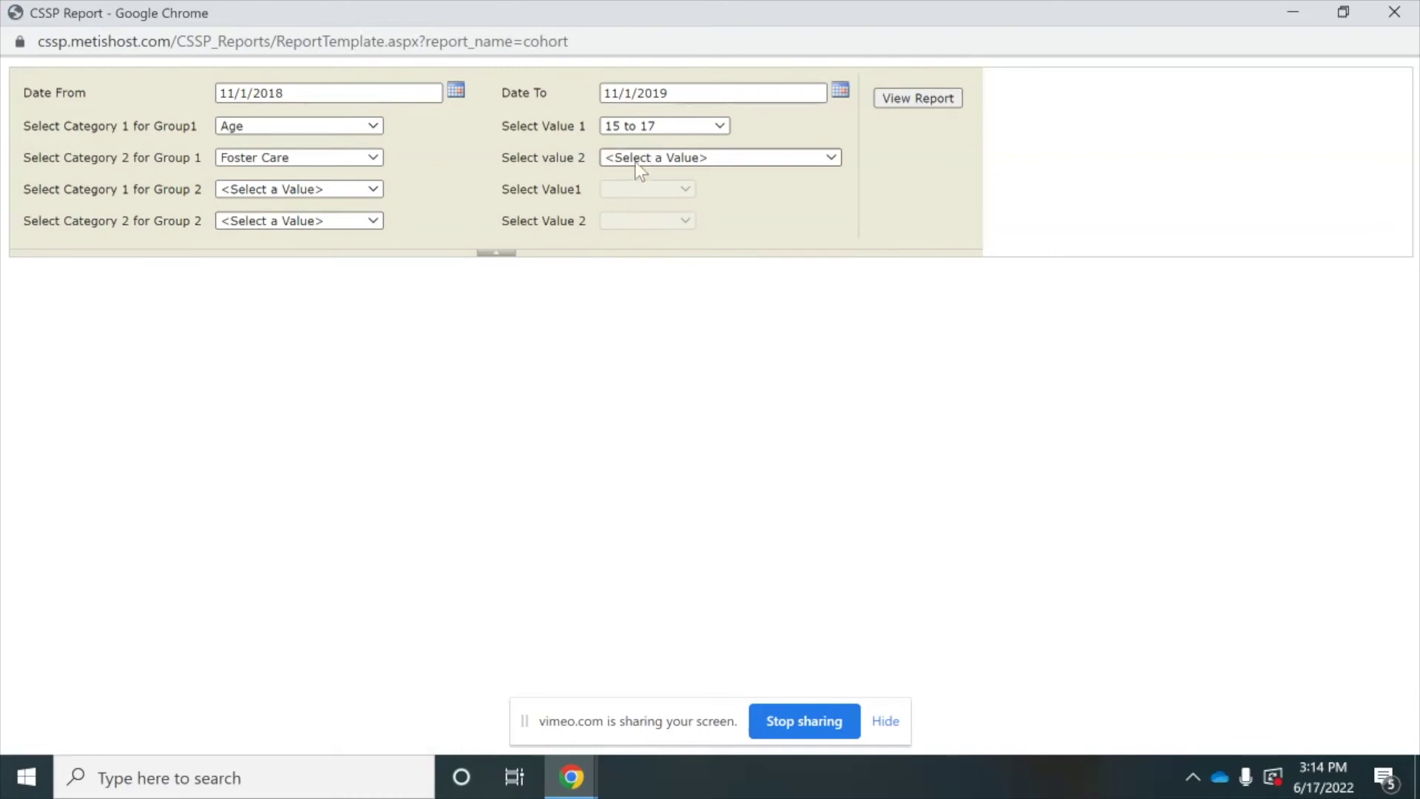
{"action": "left_click", "coordinate": [633, 160]}
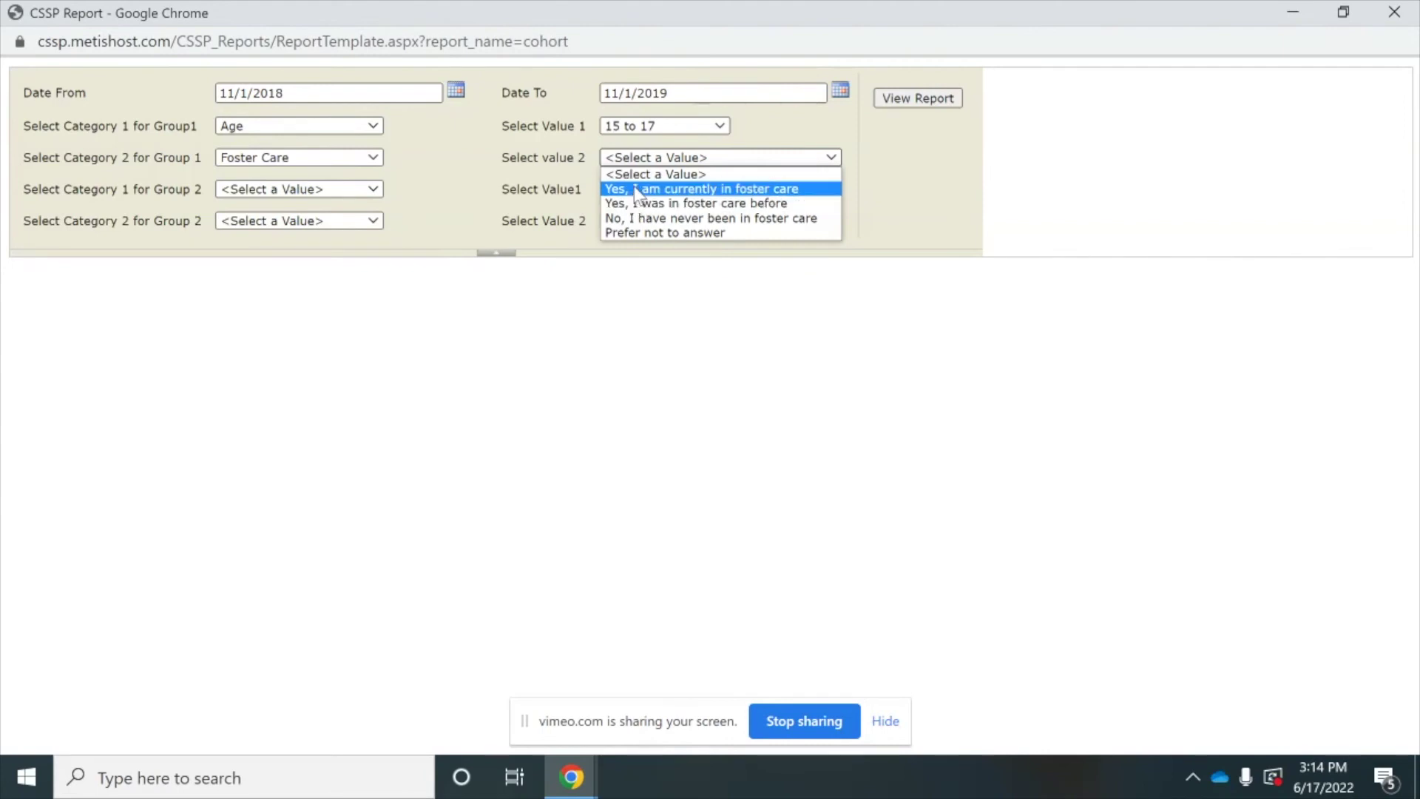
{"action": "left_click", "coordinate": [634, 190]}
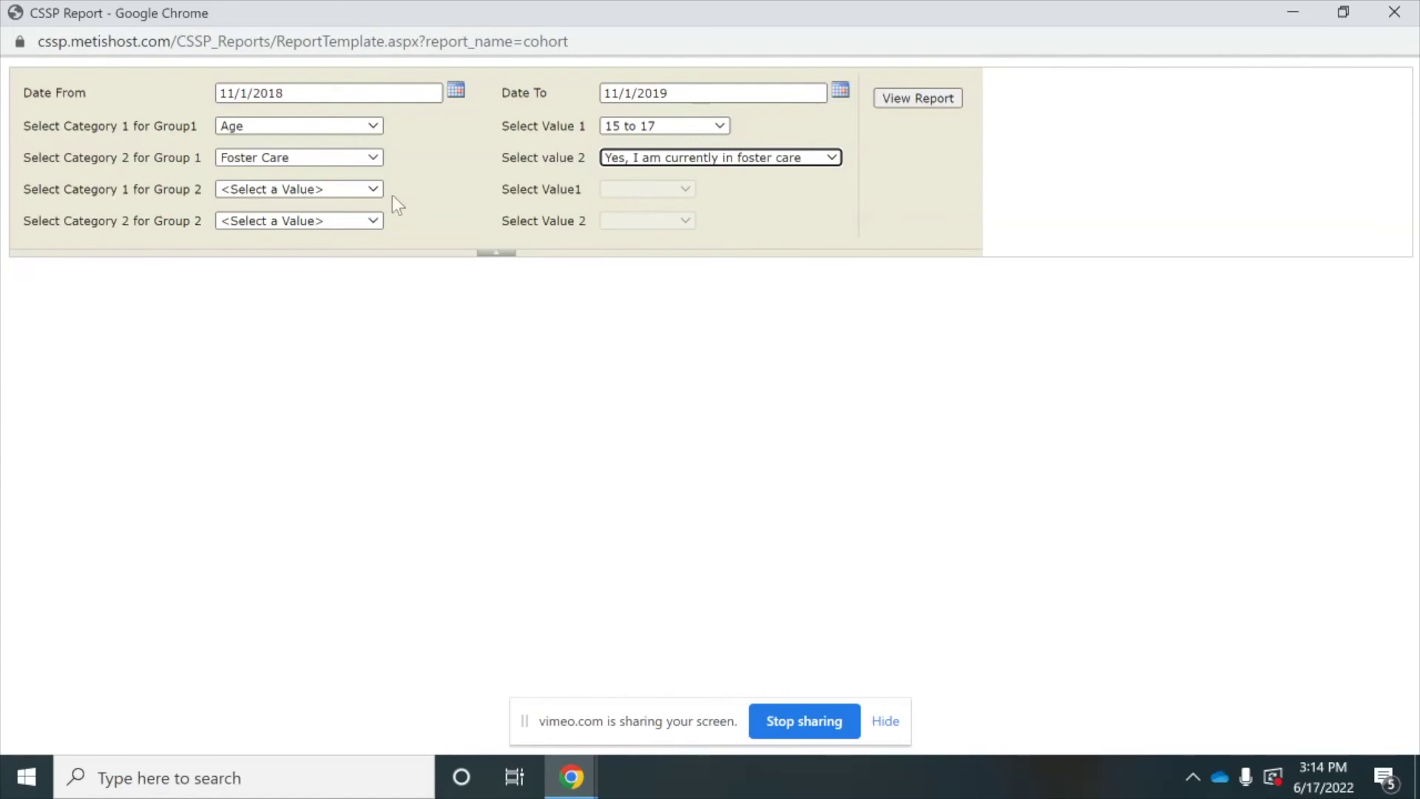
- Set Group 2 to Age 18 to 20 and currently in foster care, then view the report
{"action": "left_click", "coordinate": [374, 188]}
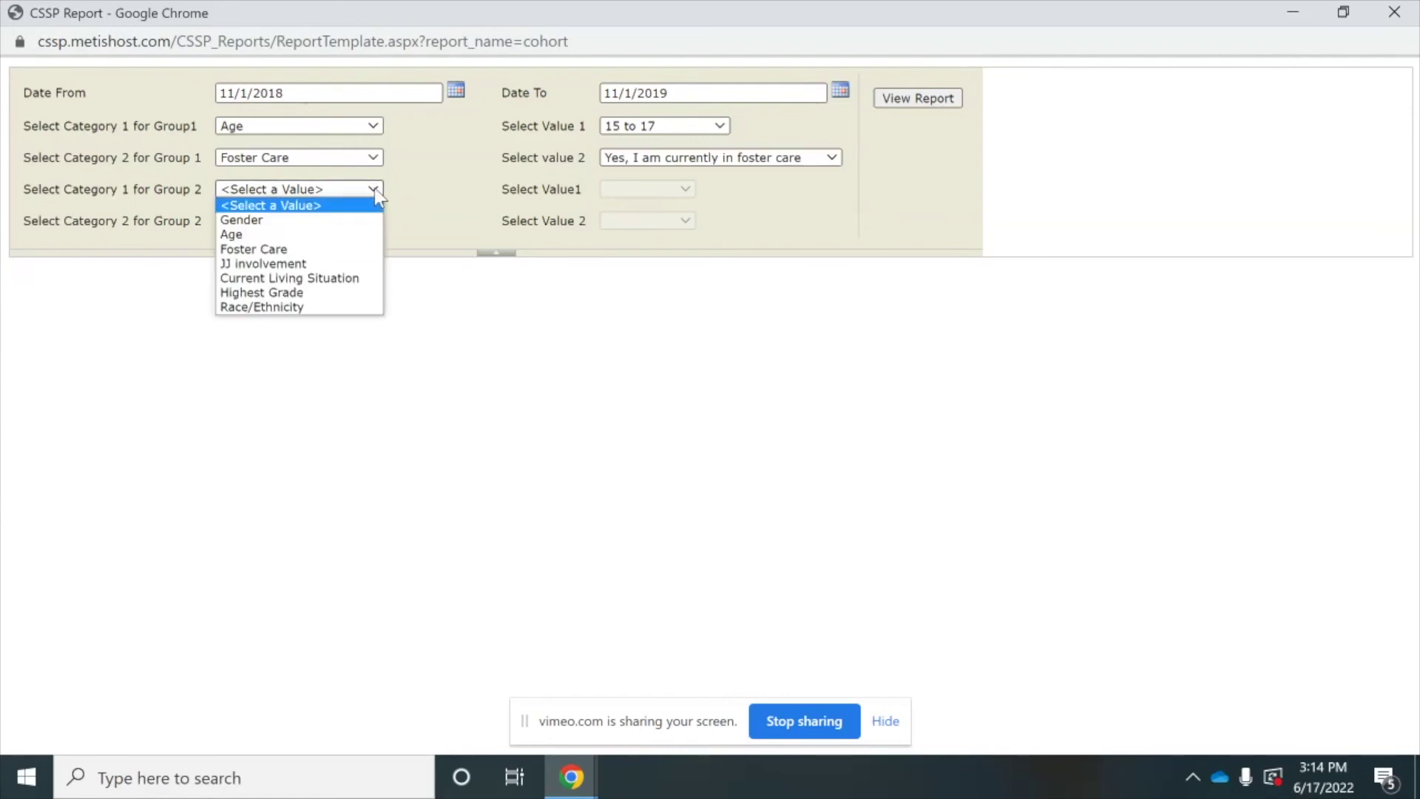
{"action": "left_click", "coordinate": [333, 234]}
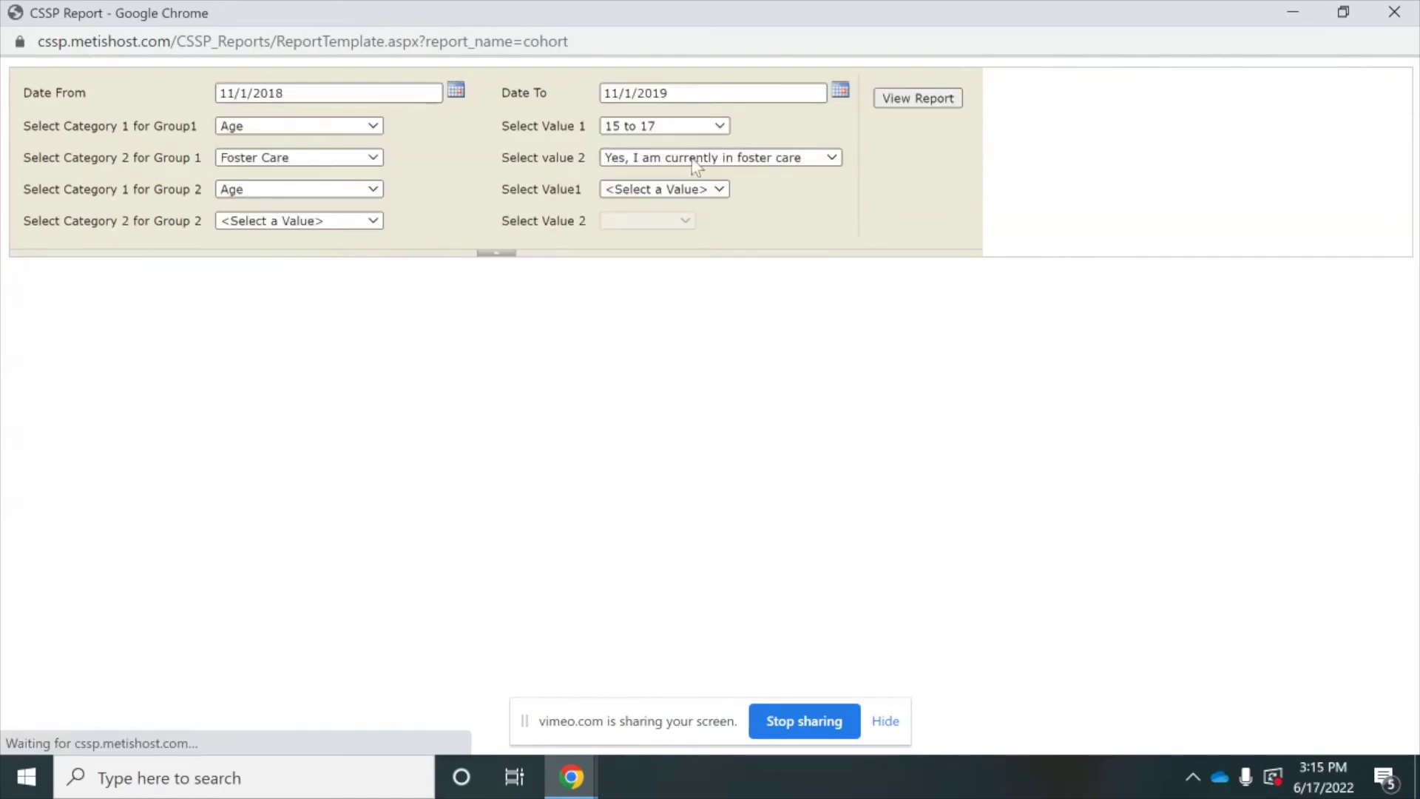
{"action": "left_click", "coordinate": [661, 189]}
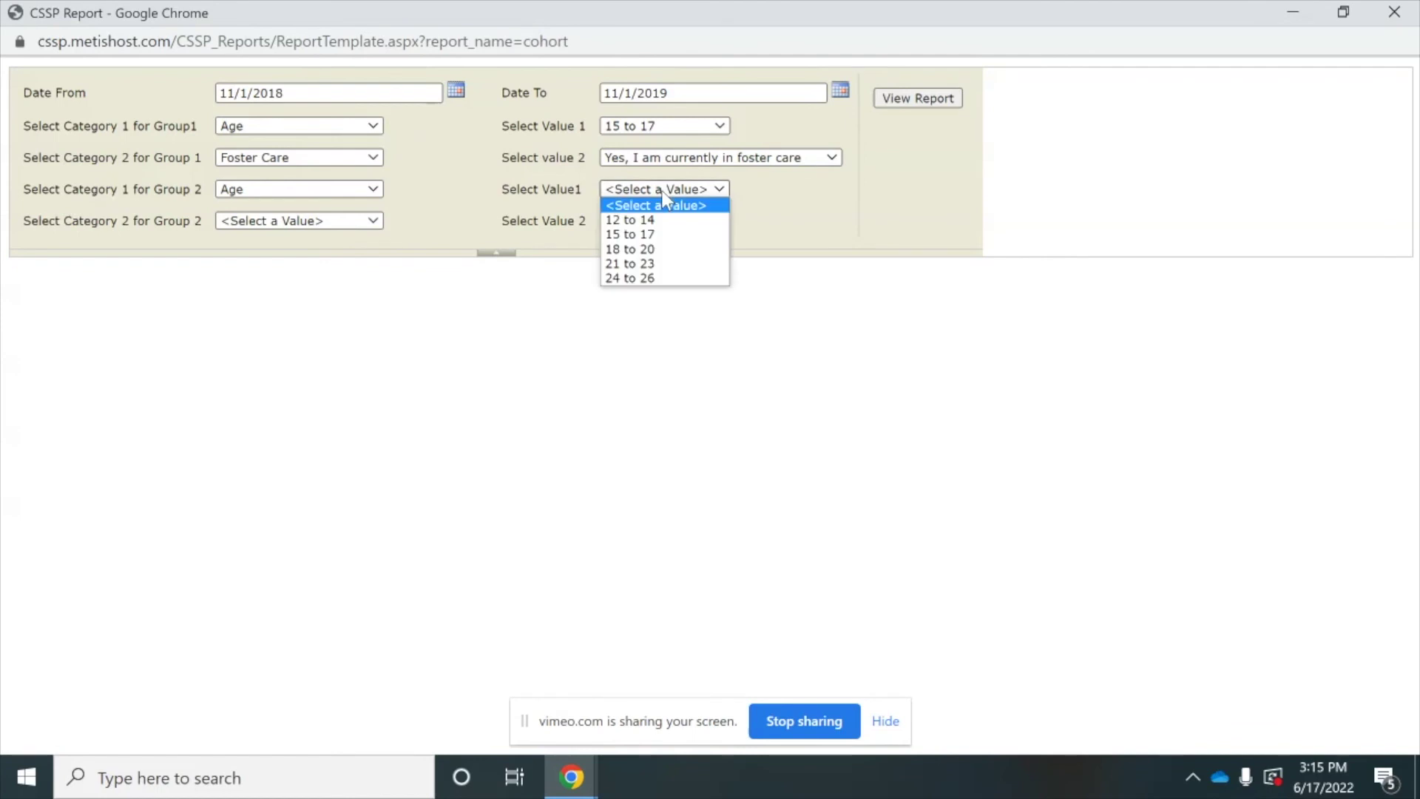
{"action": "left_click", "coordinate": [650, 252]}
{"action": "left_click", "coordinate": [352, 221]}
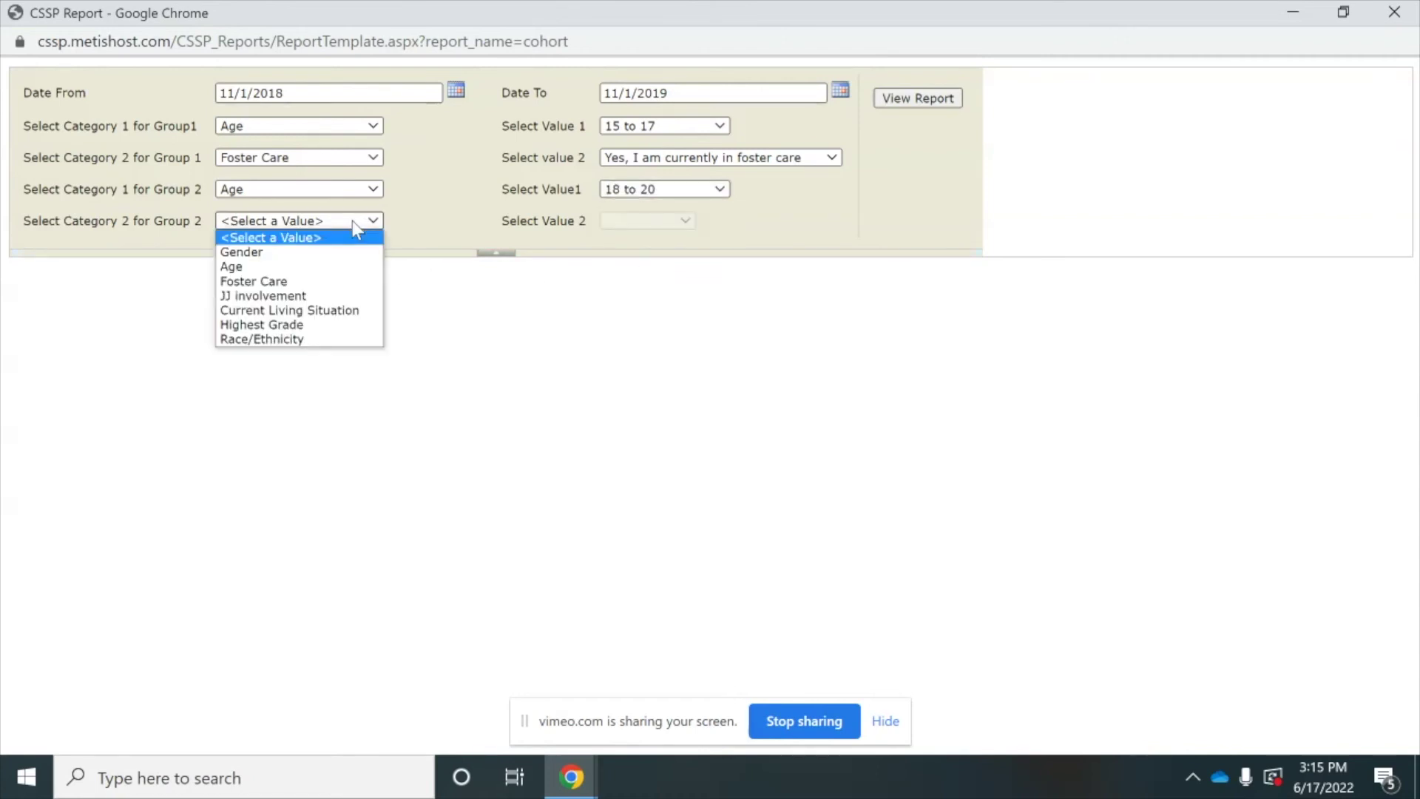
{"action": "left_click", "coordinate": [332, 281]}
{"action": "left_click", "coordinate": [661, 220]}
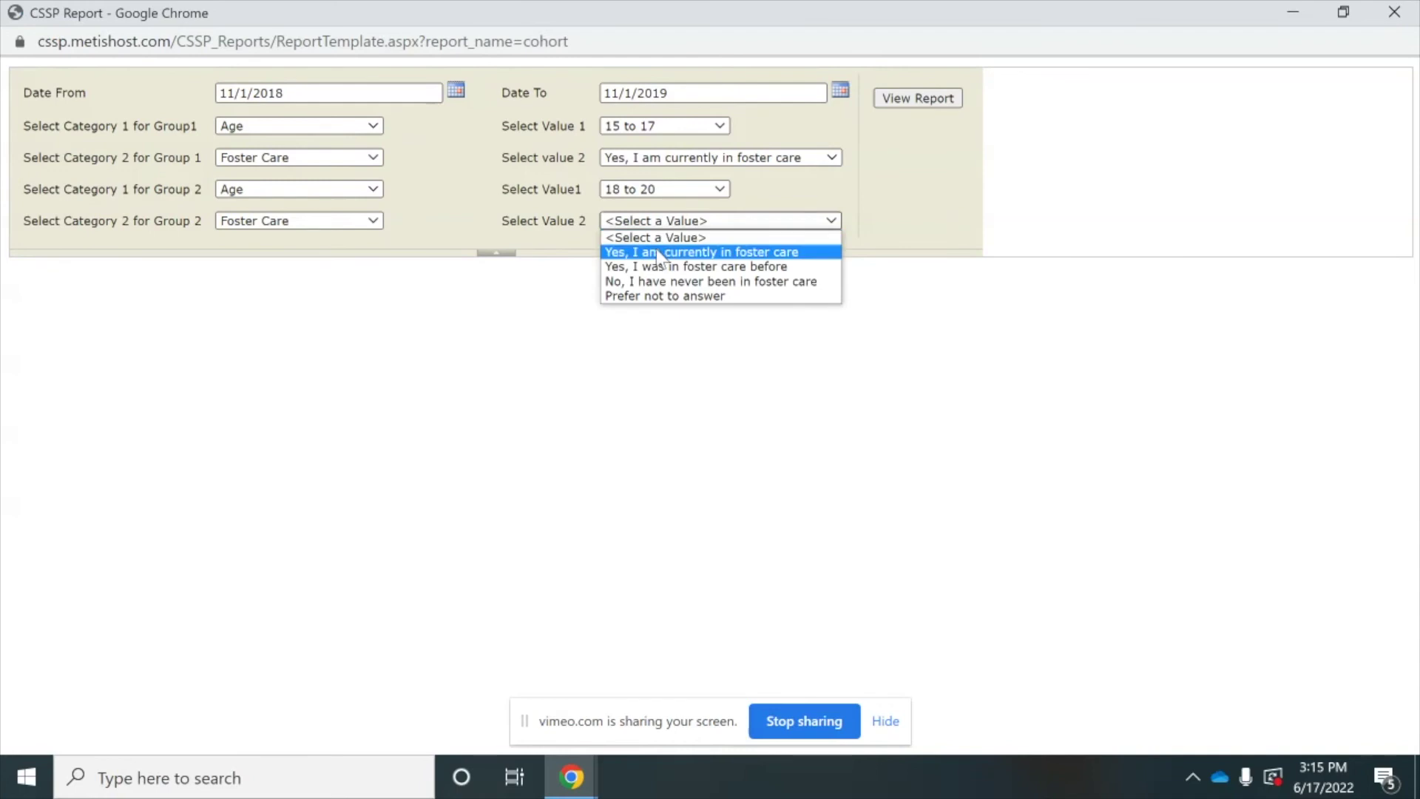
{"action": "left_click", "coordinate": [789, 226]}
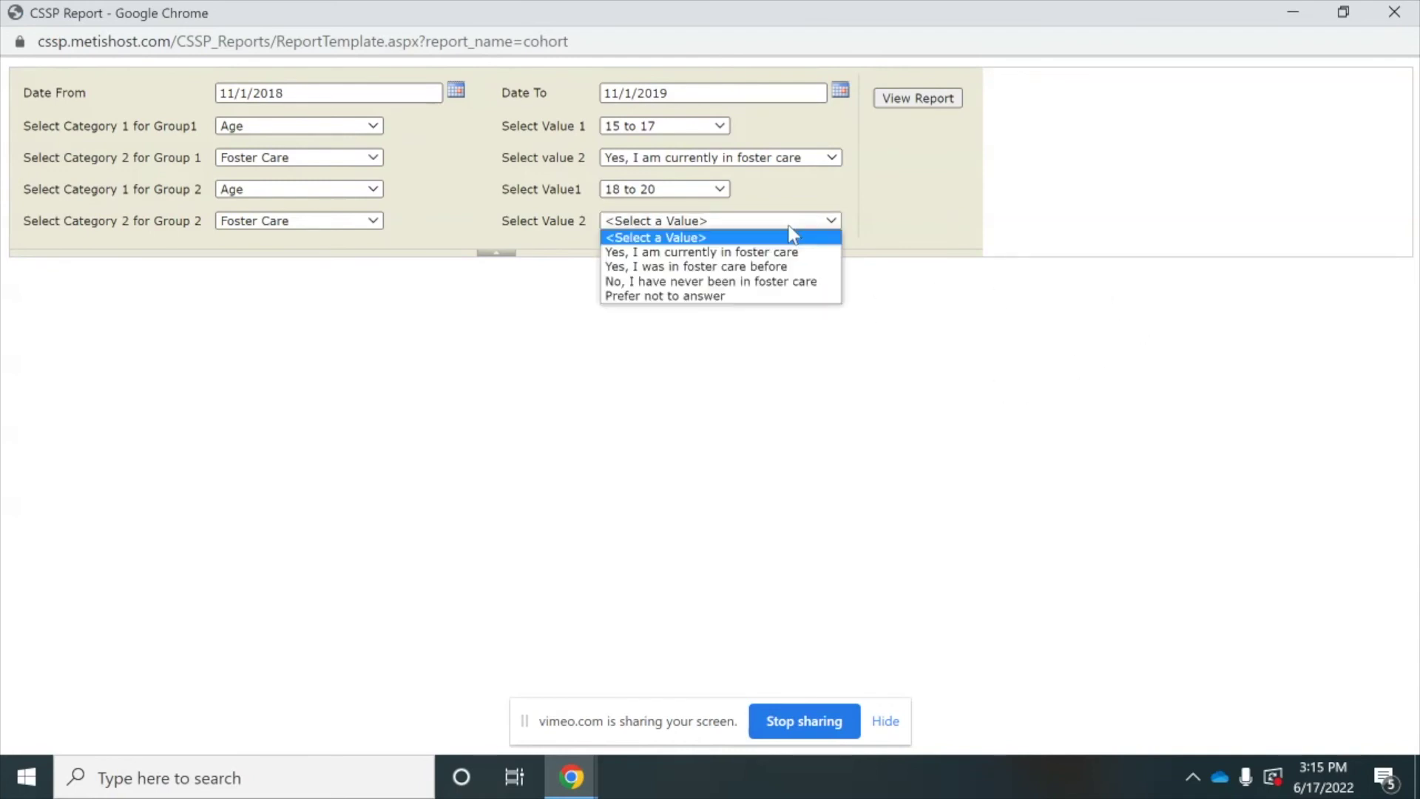
{"action": "left_click", "coordinate": [769, 255]}
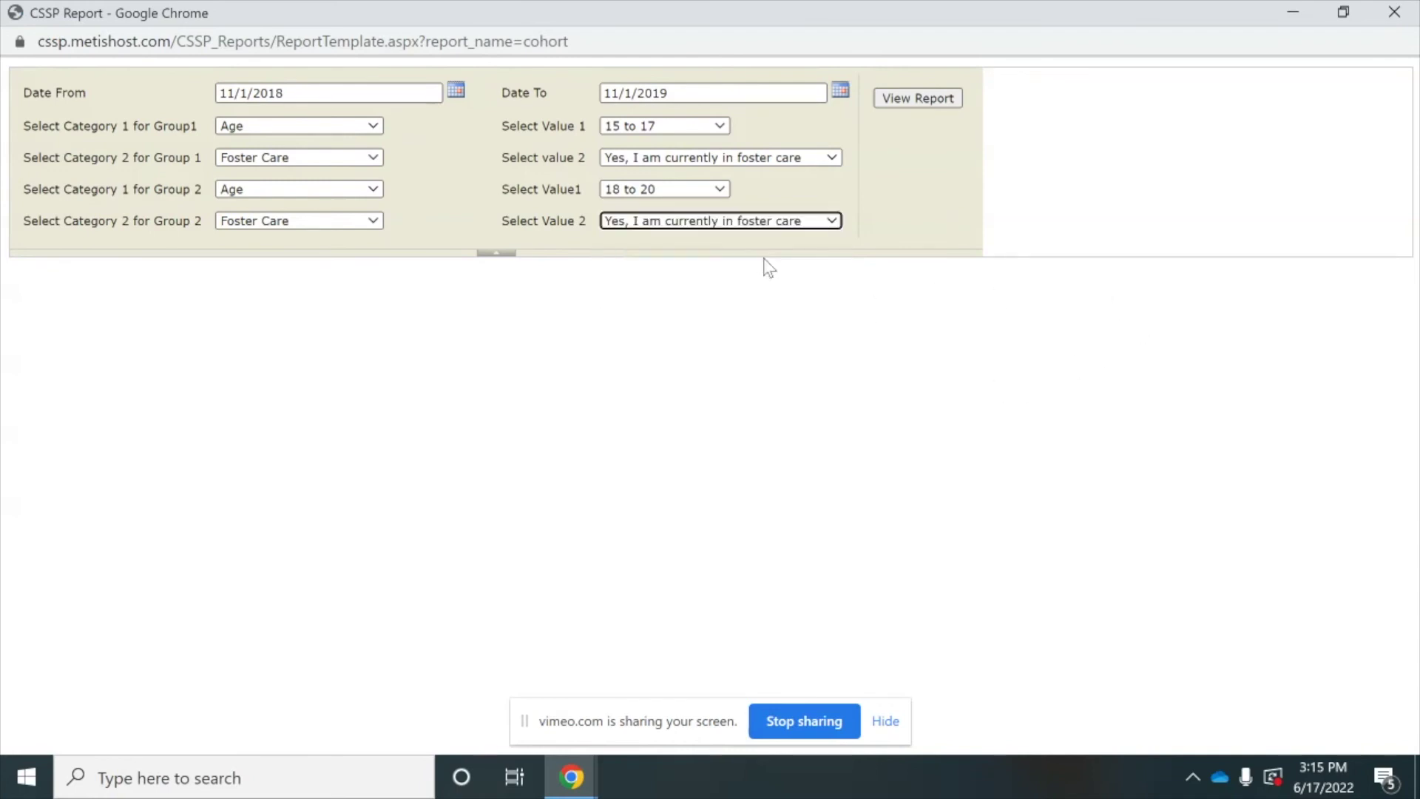
{"action": "left_click", "coordinate": [903, 98]}
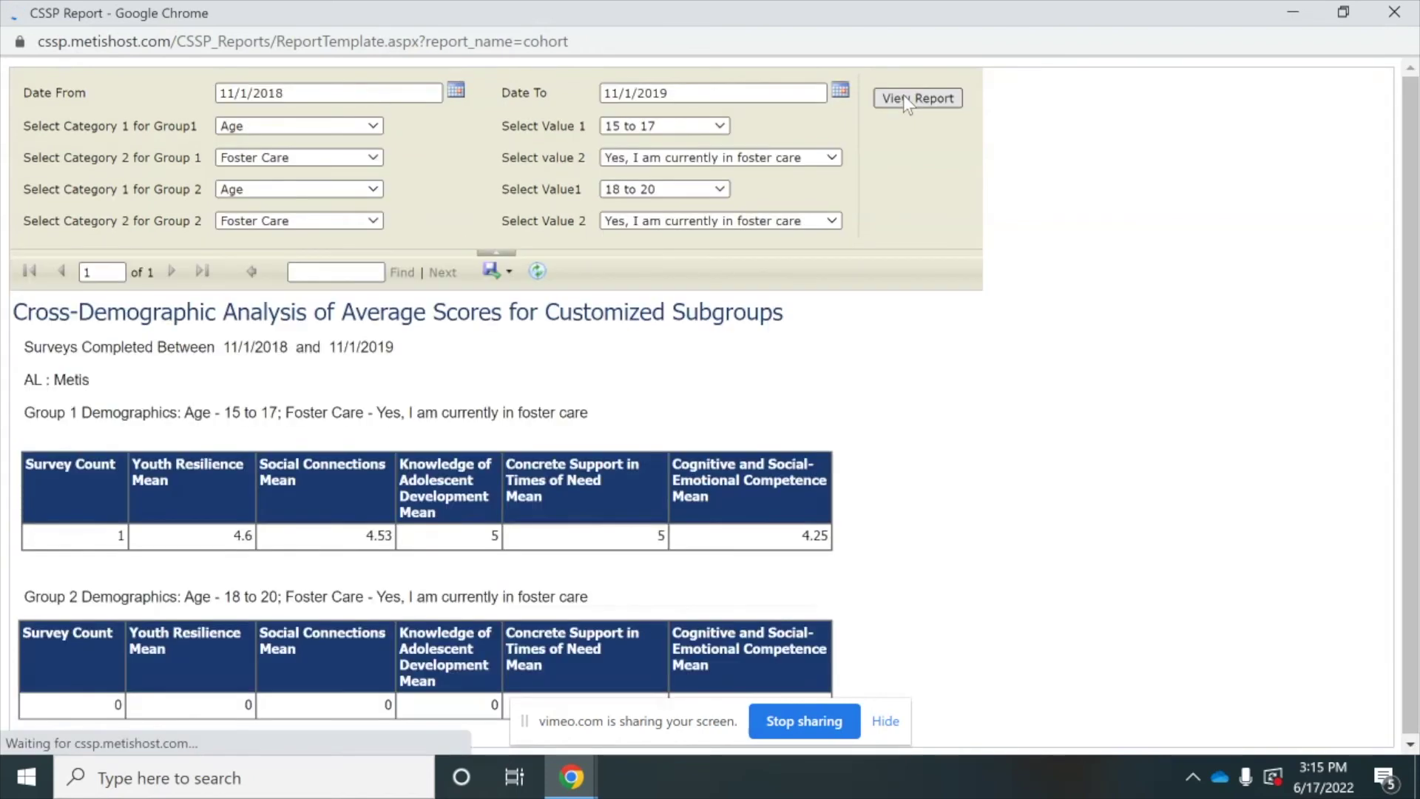
- Scroll through the Group 1 and Group 2 mean score tables
{"action": "left_click_drag", "start_coordinate": [1416, 318], "coordinate": [1419, 385]}
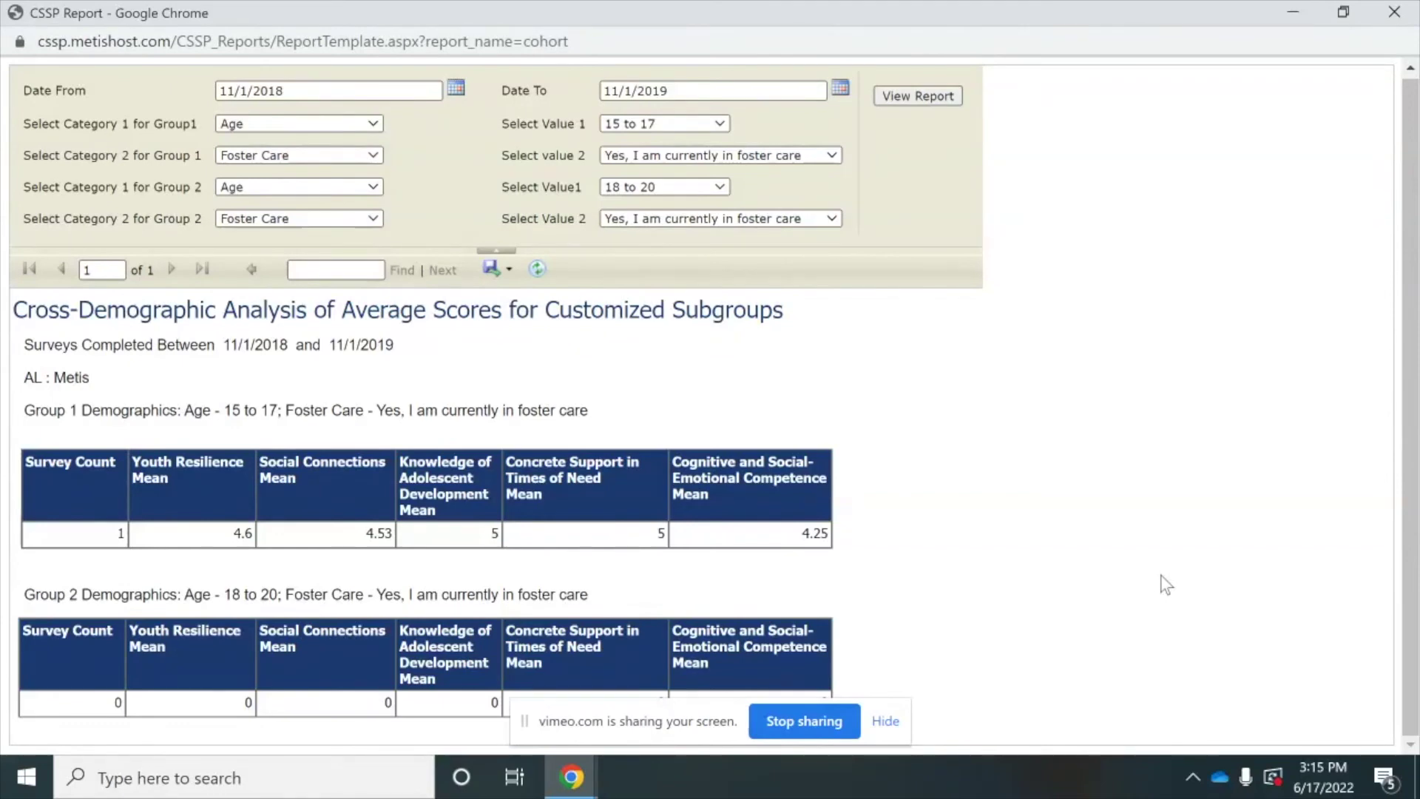
- Close the comparison report and open Social Connections under Protective and Promotive Factors
{"action": "left_click", "coordinate": [1391, 13]}
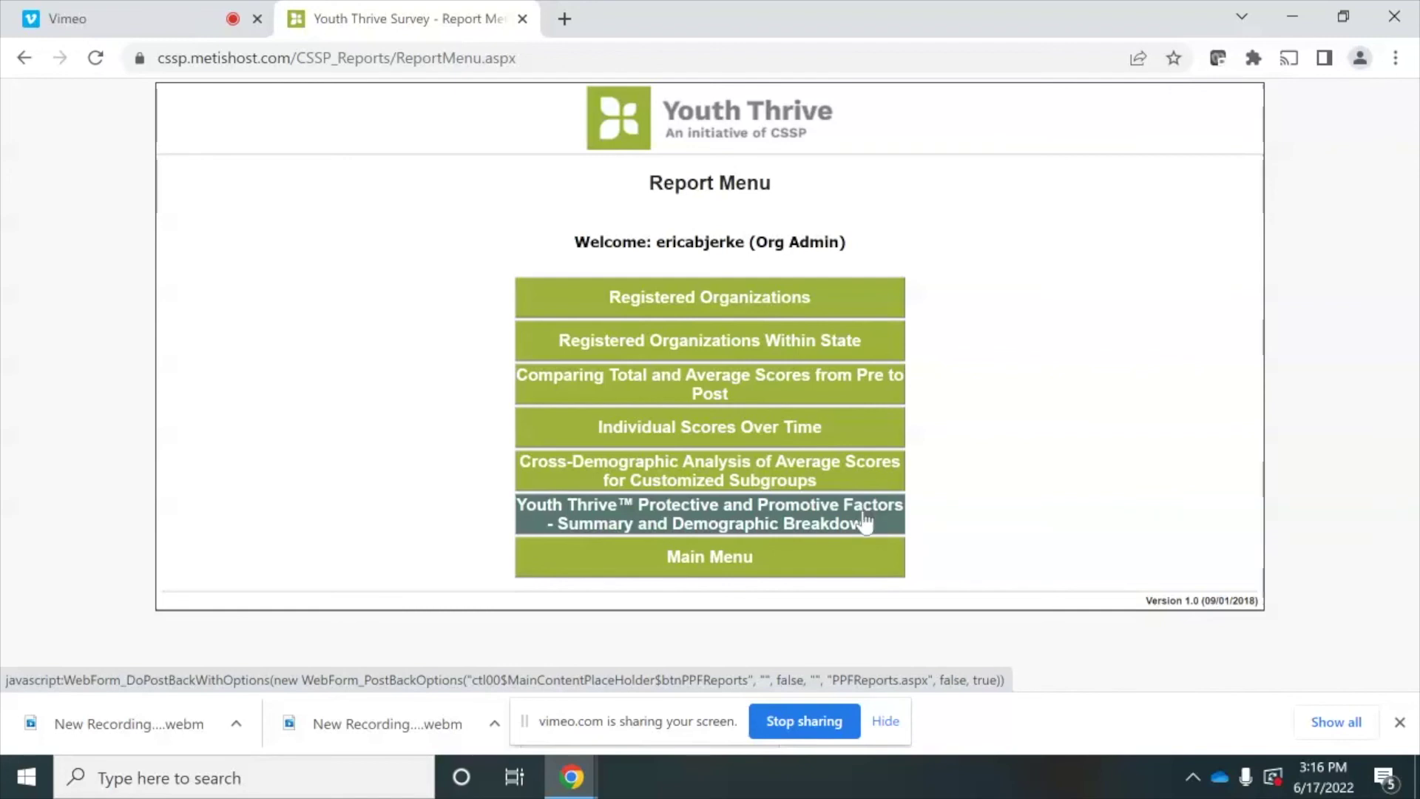
{"action": "left_click", "coordinate": [866, 522]}
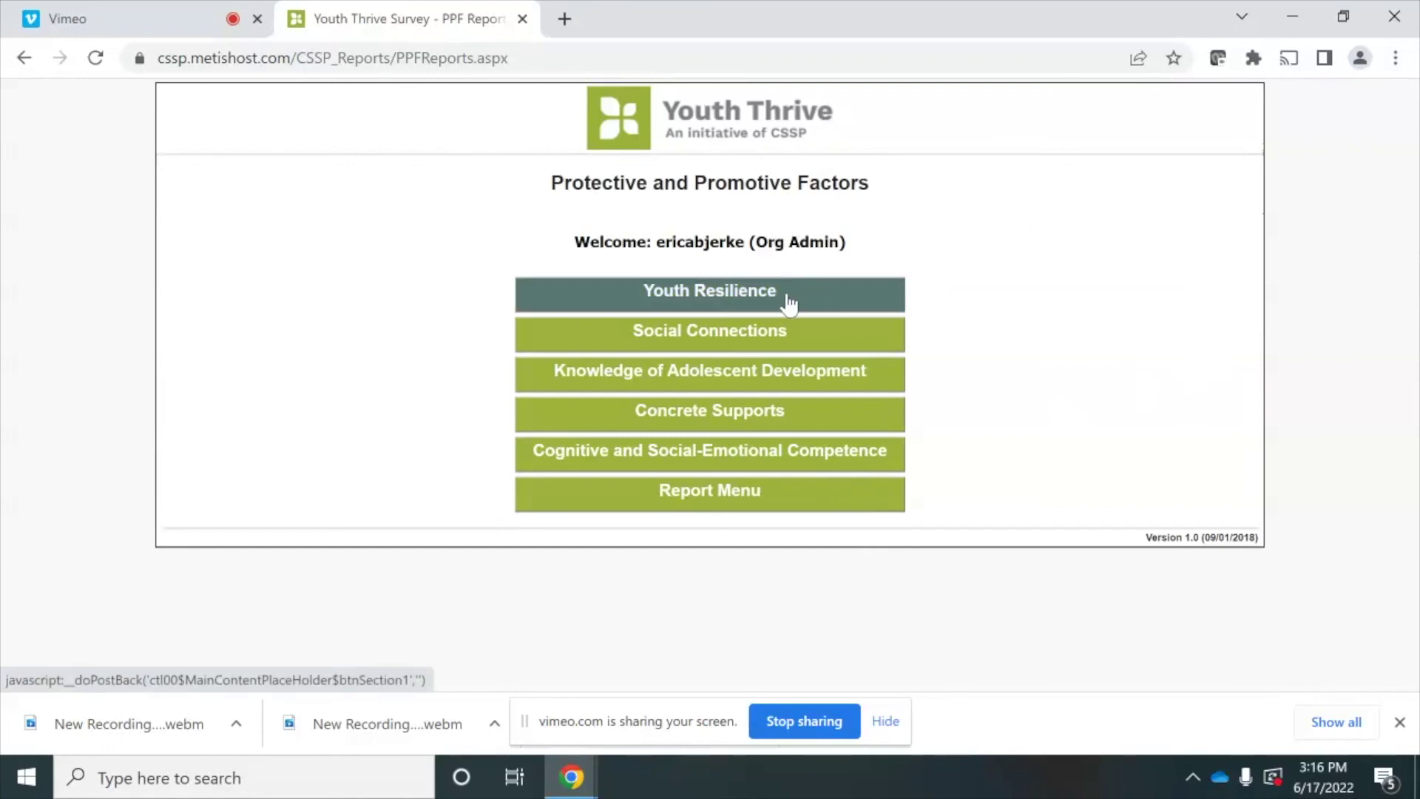
{"action": "left_click", "coordinate": [779, 341]}
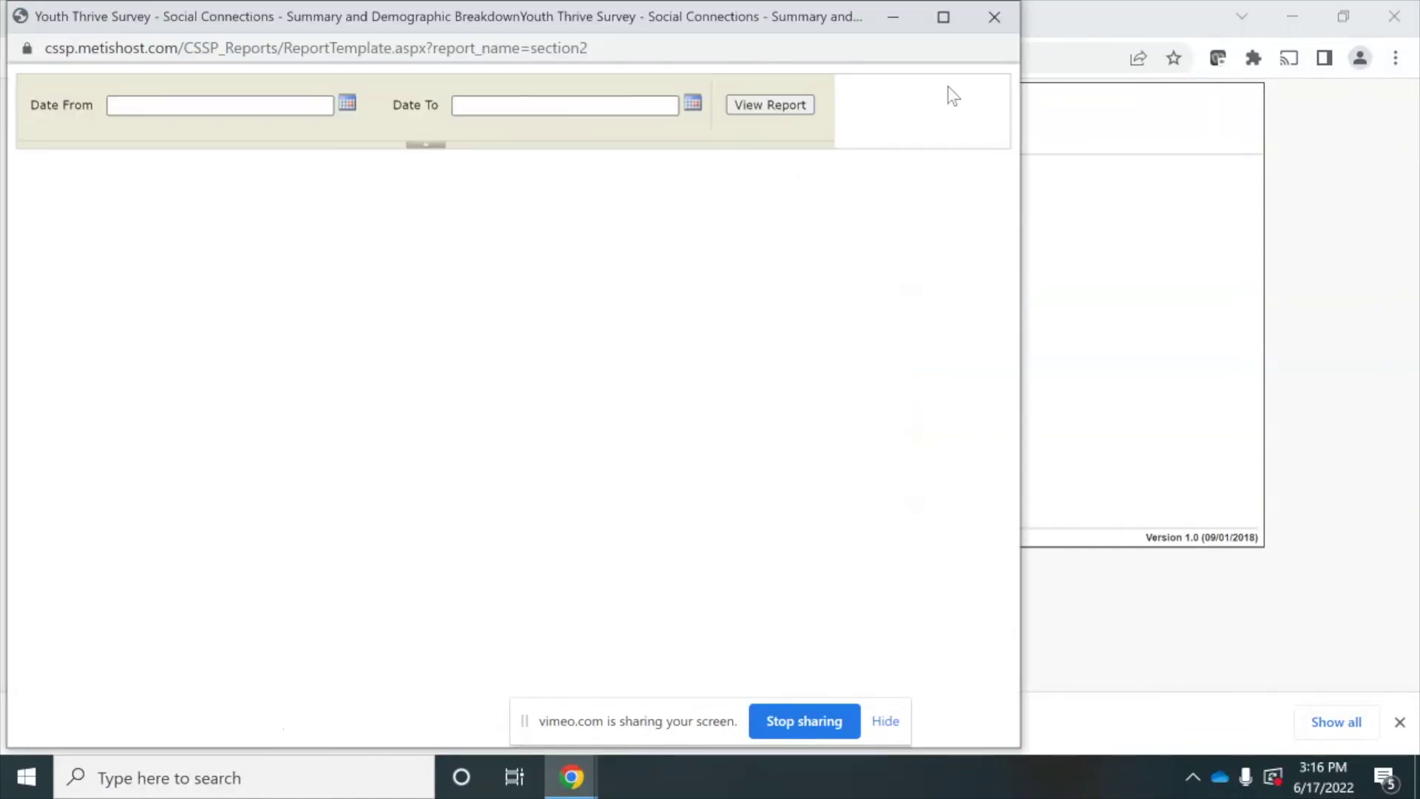
- Run the Social Connections Summary full screen for 11/1/2018 to 11/1/2019 and scroll it
{"action": "left_click", "coordinate": [941, 17]}
{"action": "left_click", "coordinate": [276, 107]}
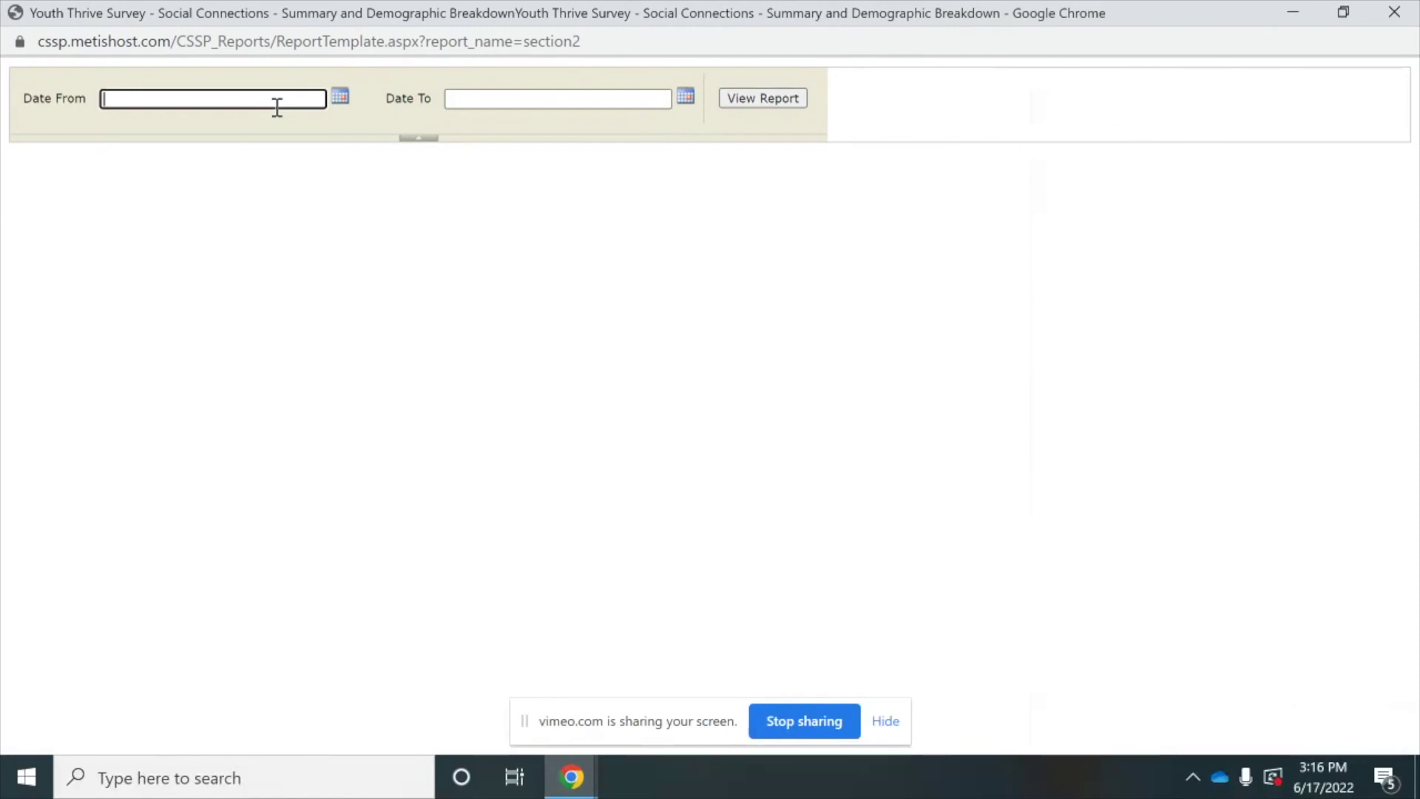
{"action": "type", "text": "11/1/2018"}
{"action": "left_click", "coordinate": [507, 105]}
{"action": "type", "text": "11/1/20"}
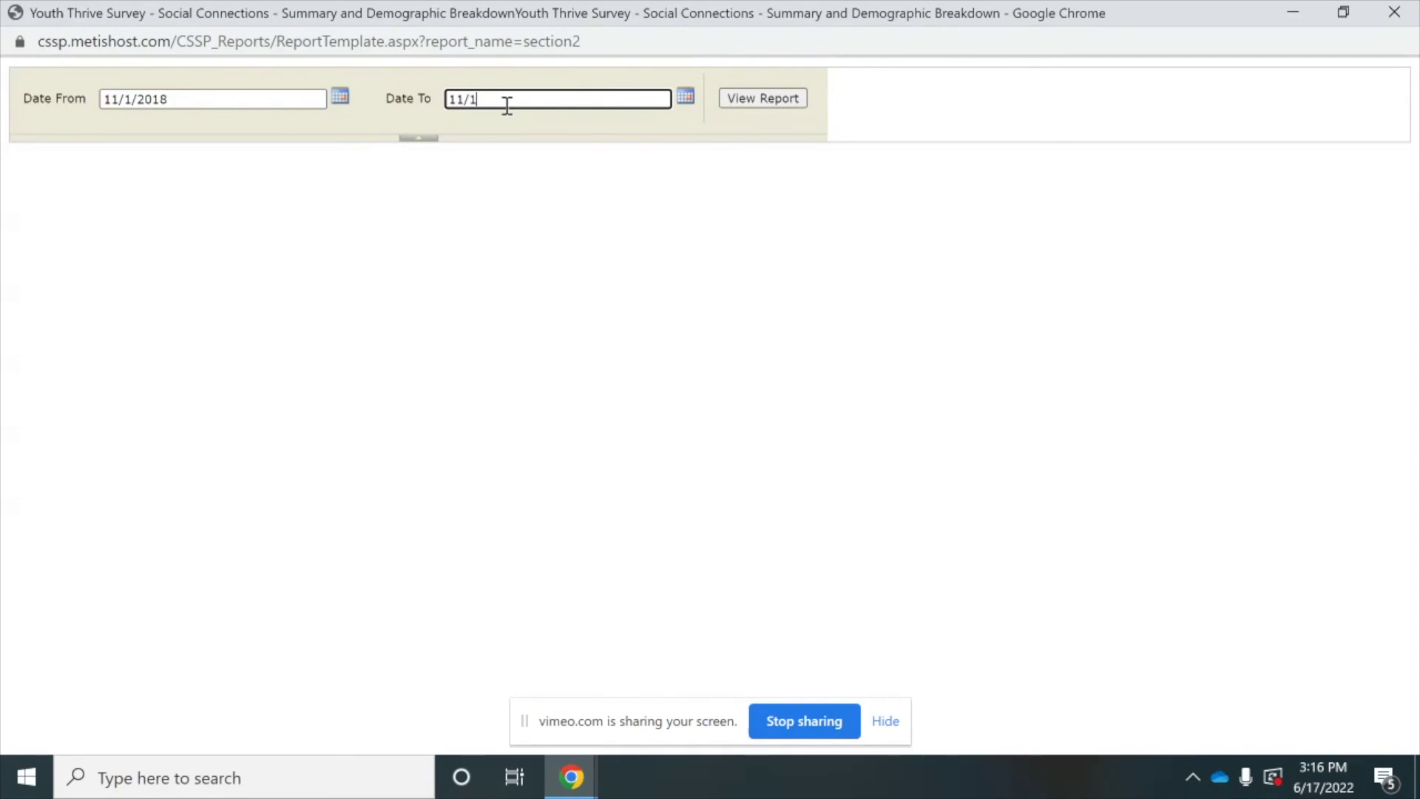
{"action": "type", "text": "19"}
{"action": "left_click", "coordinate": [758, 101]}
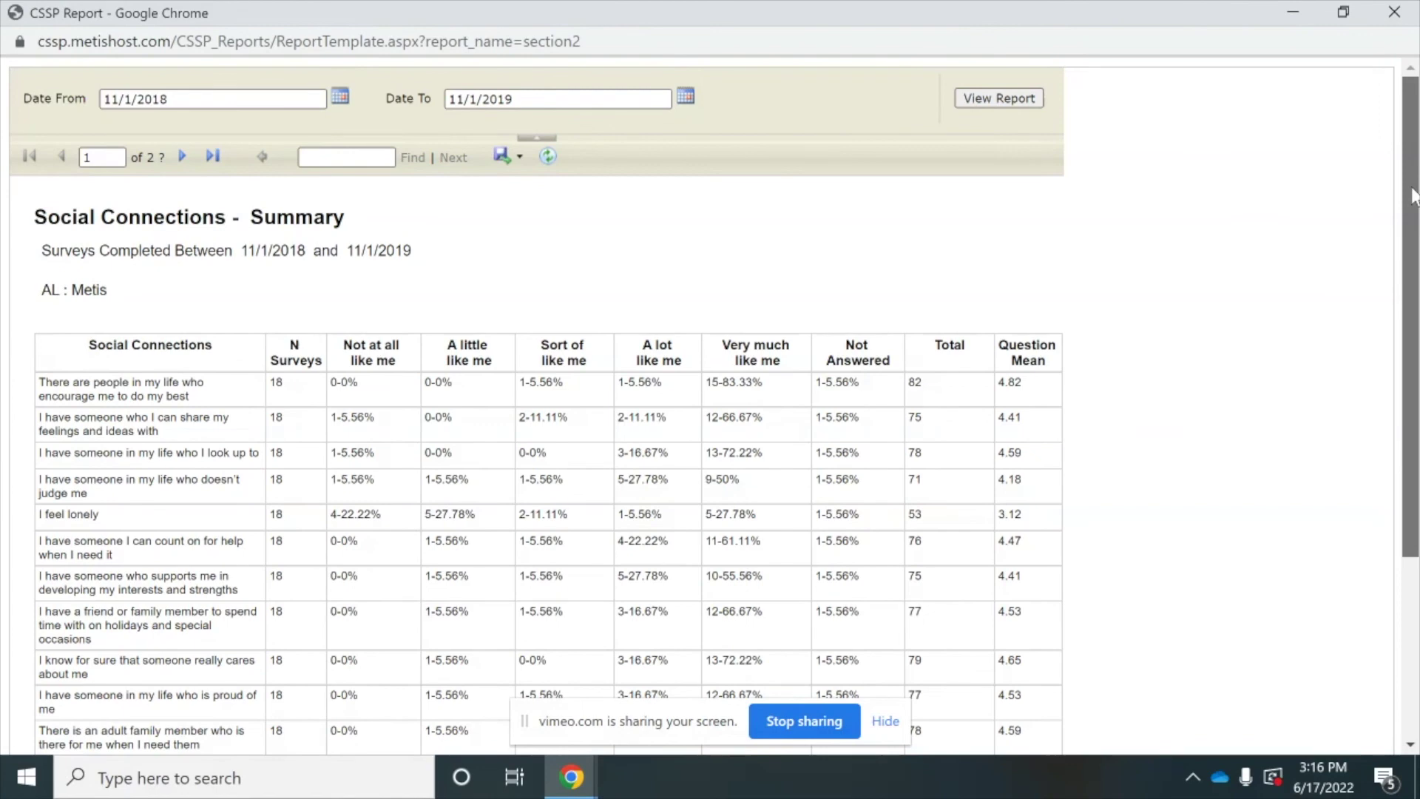
{"action": "left_click_drag", "start_coordinate": [1412, 196], "coordinate": [1337, 218]}
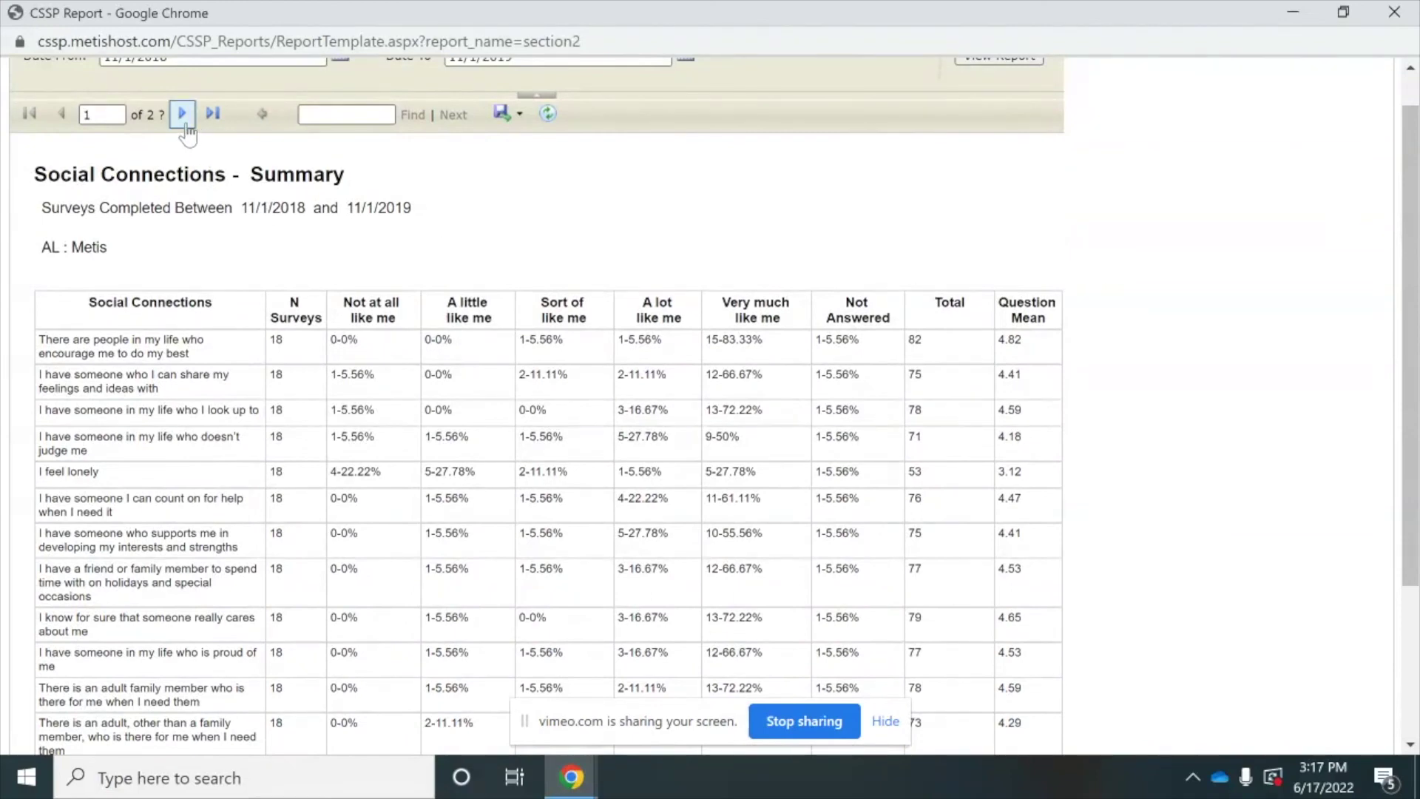
- Review page two's demographic breakdown charts by foster care status, then close the report
{"action": "left_click", "coordinate": [181, 115]}
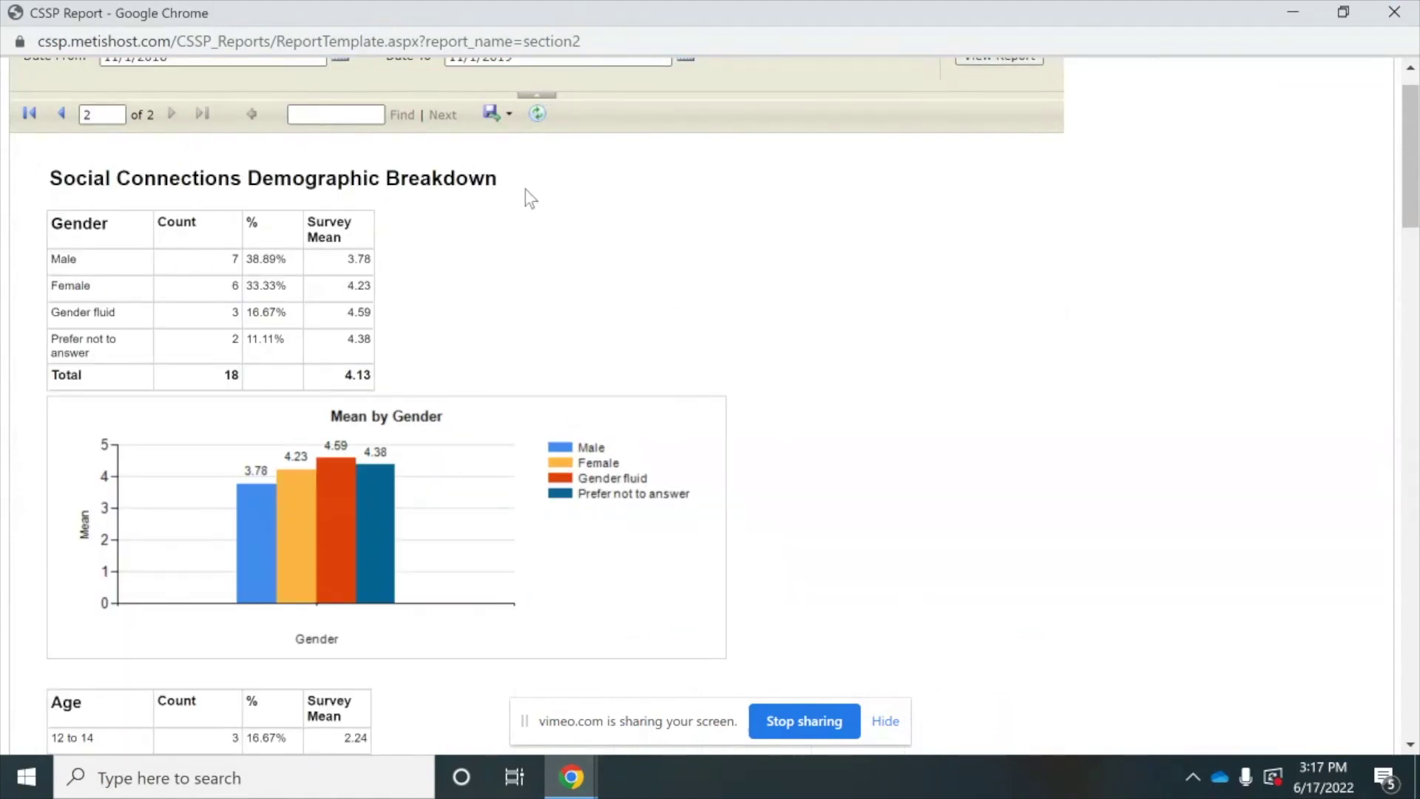
{"action": "scroll", "coordinate": [984, 383], "scroll_direction": "down", "scroll_amount": 5}
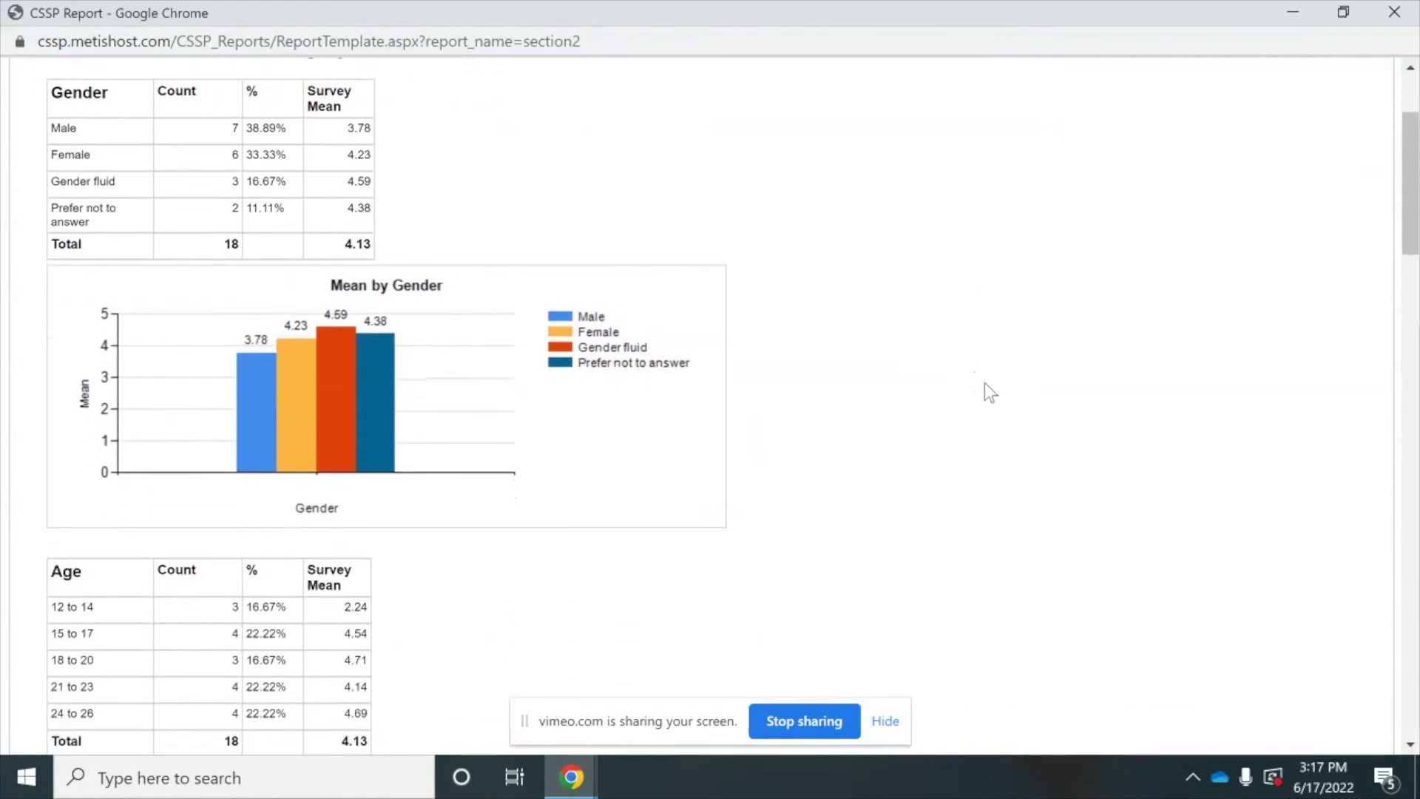
{"action": "scroll", "coordinate": [983, 383], "scroll_direction": "down", "scroll_amount": 4}
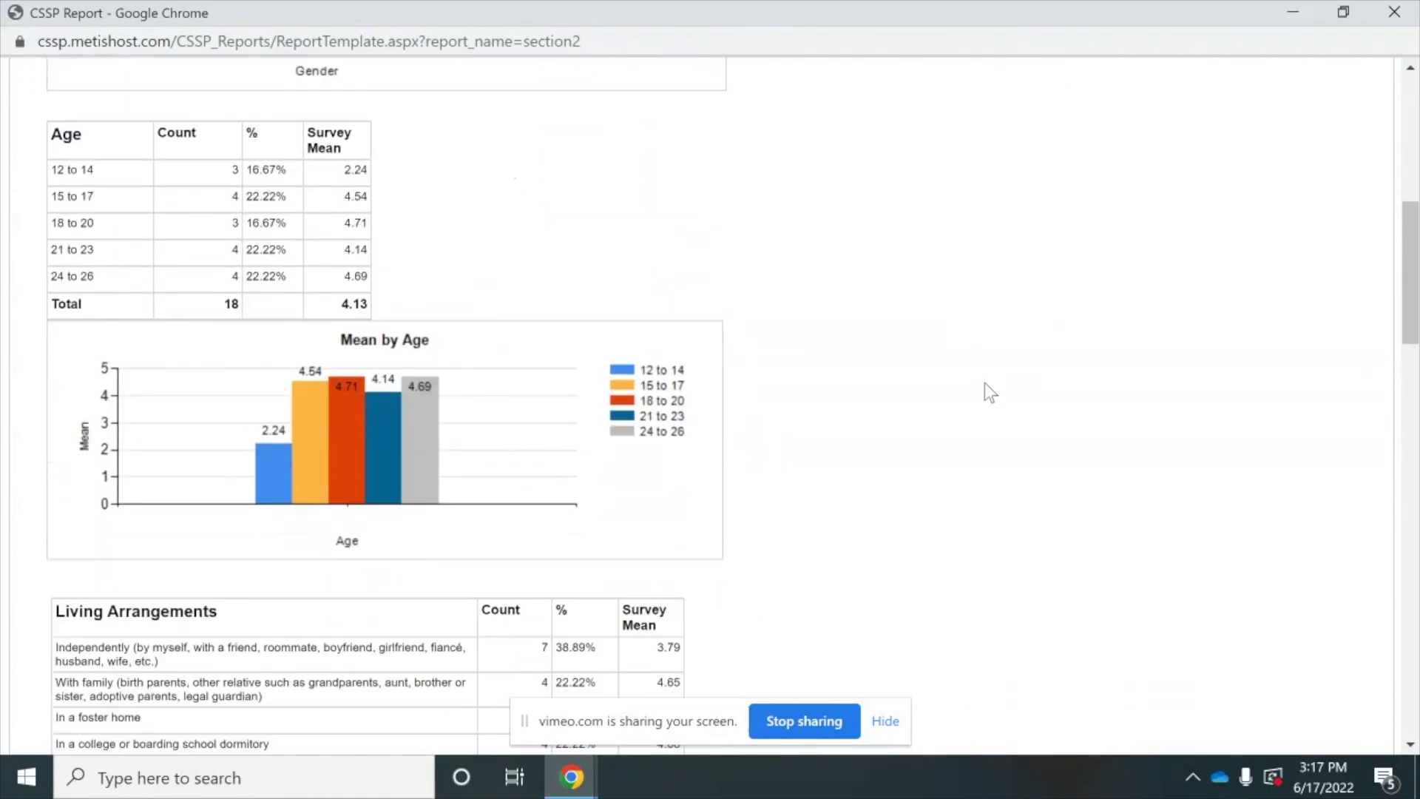
{"action": "scroll", "coordinate": [984, 383], "scroll_direction": "down", "scroll_amount": 4}
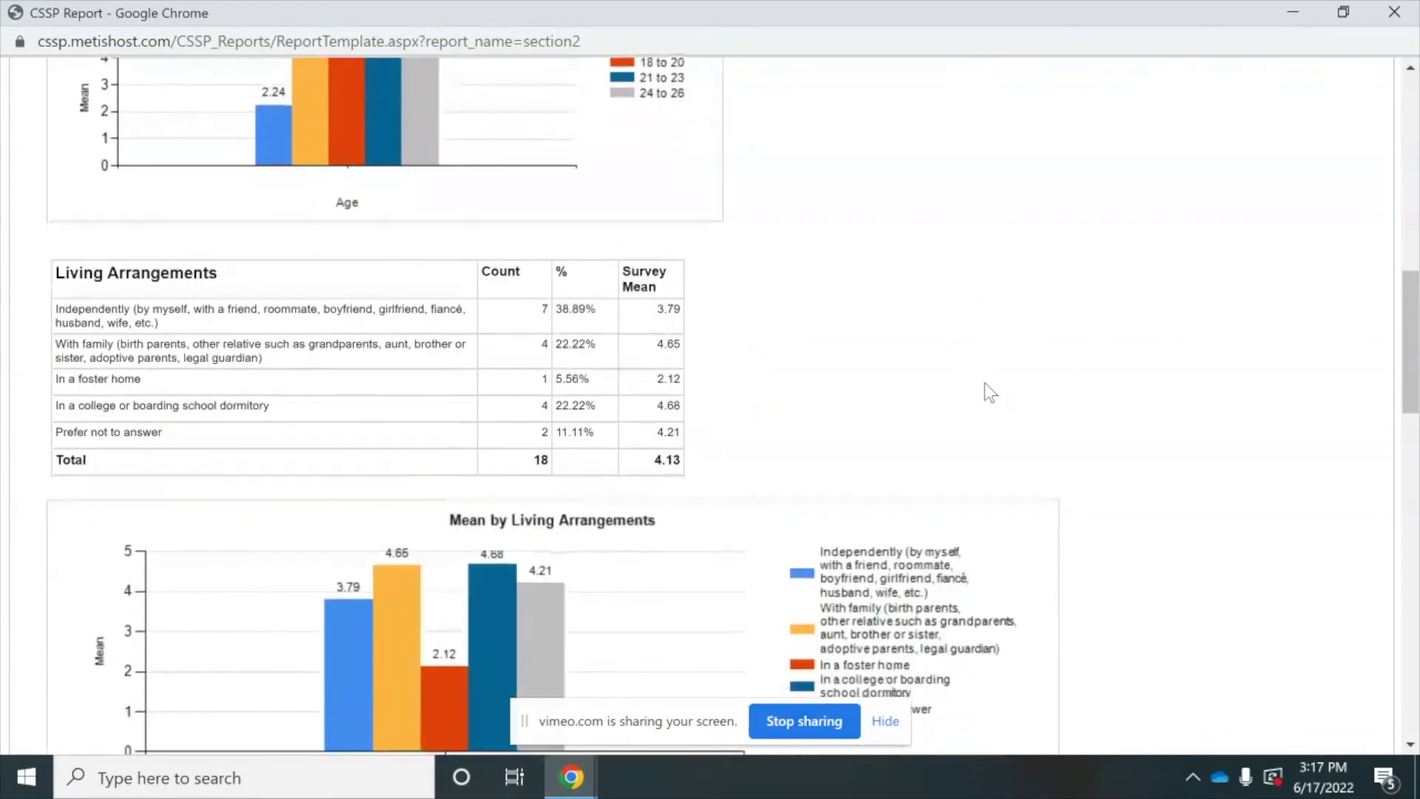
{"action": "scroll", "coordinate": [984, 383], "scroll_direction": "down", "scroll_amount": 5}
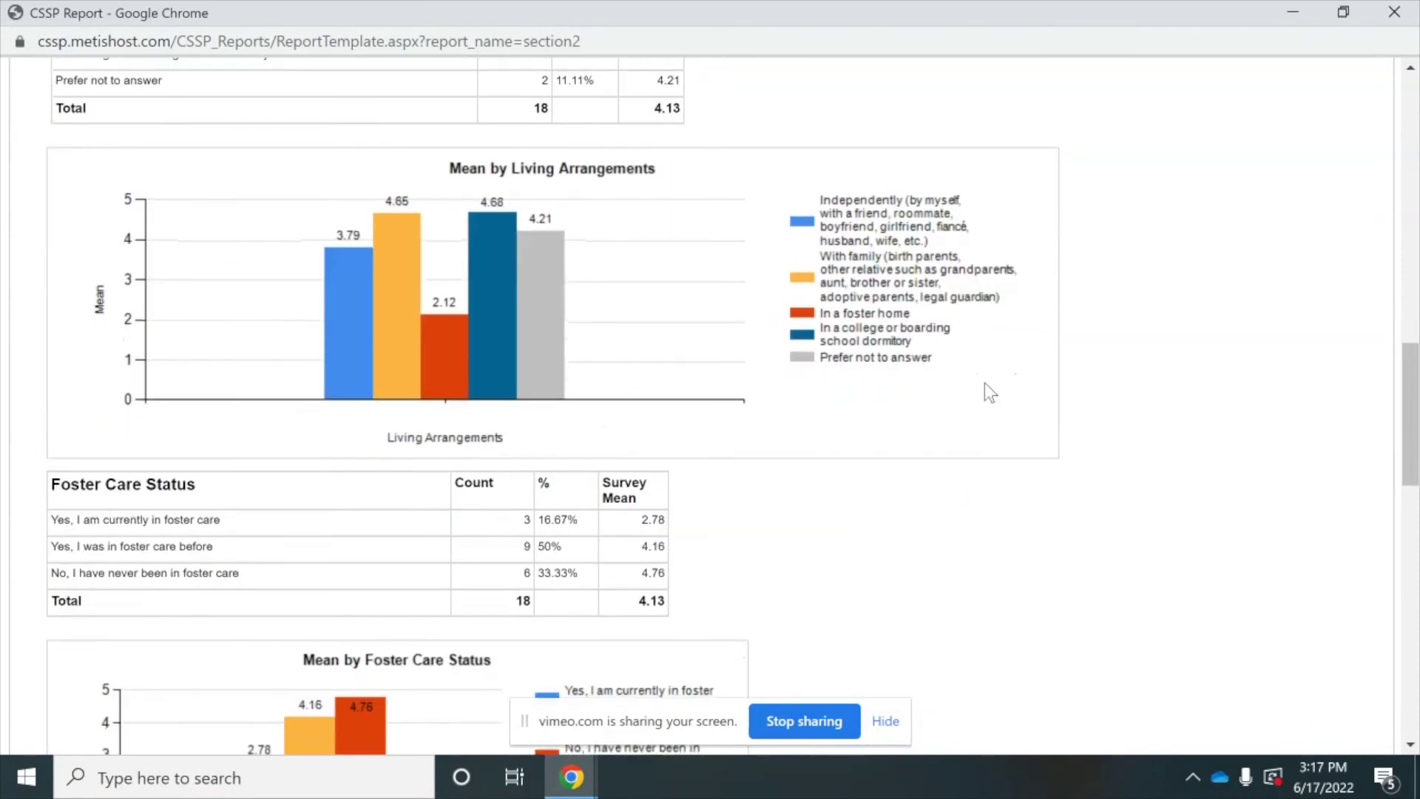
{"action": "scroll", "coordinate": [985, 383], "scroll_direction": "down", "scroll_amount": 1}
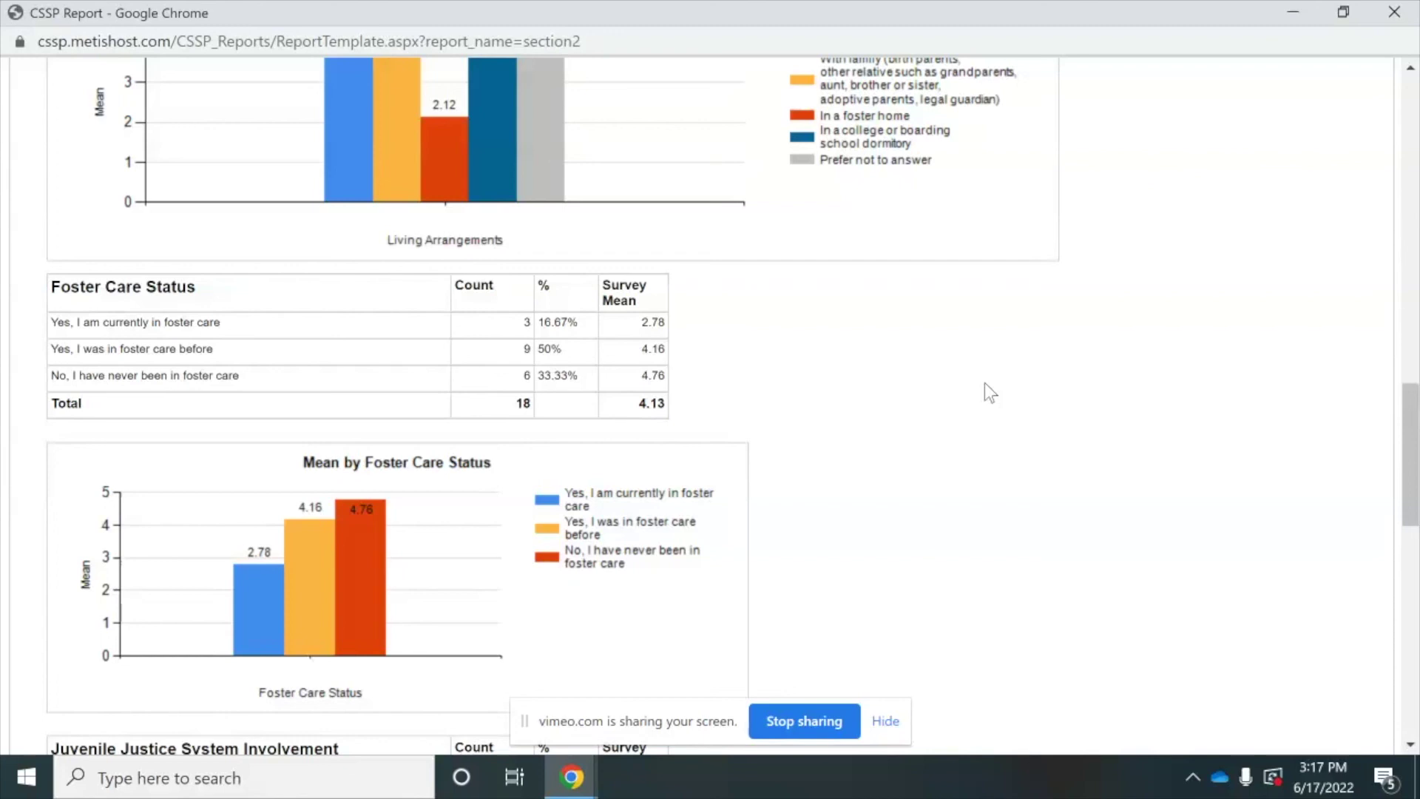
{"action": "left_click", "coordinate": [1394, 12]}
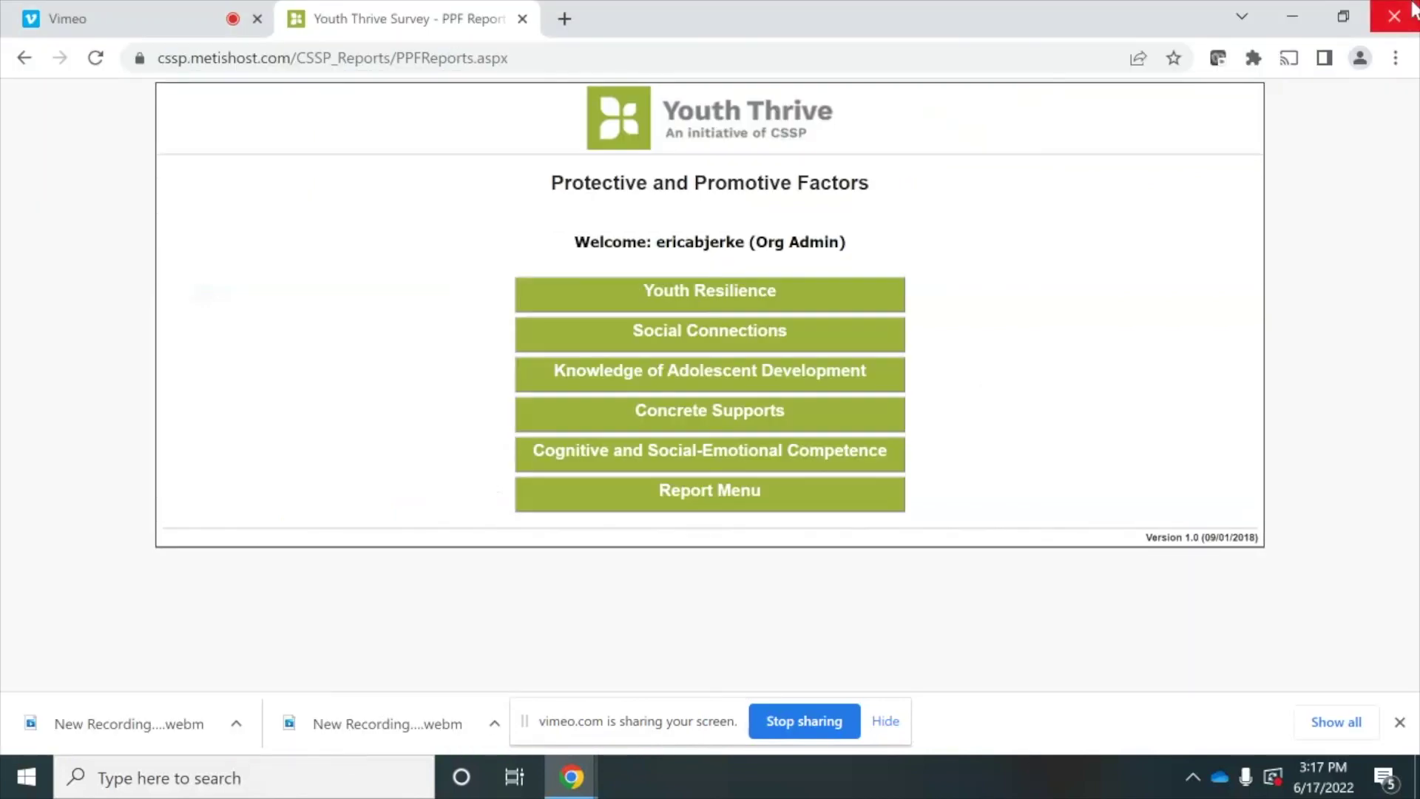
- Open the Registered Organizations by state report from the Report Menu, maximized full screen
{"action": "left_click", "coordinate": [717, 504]}
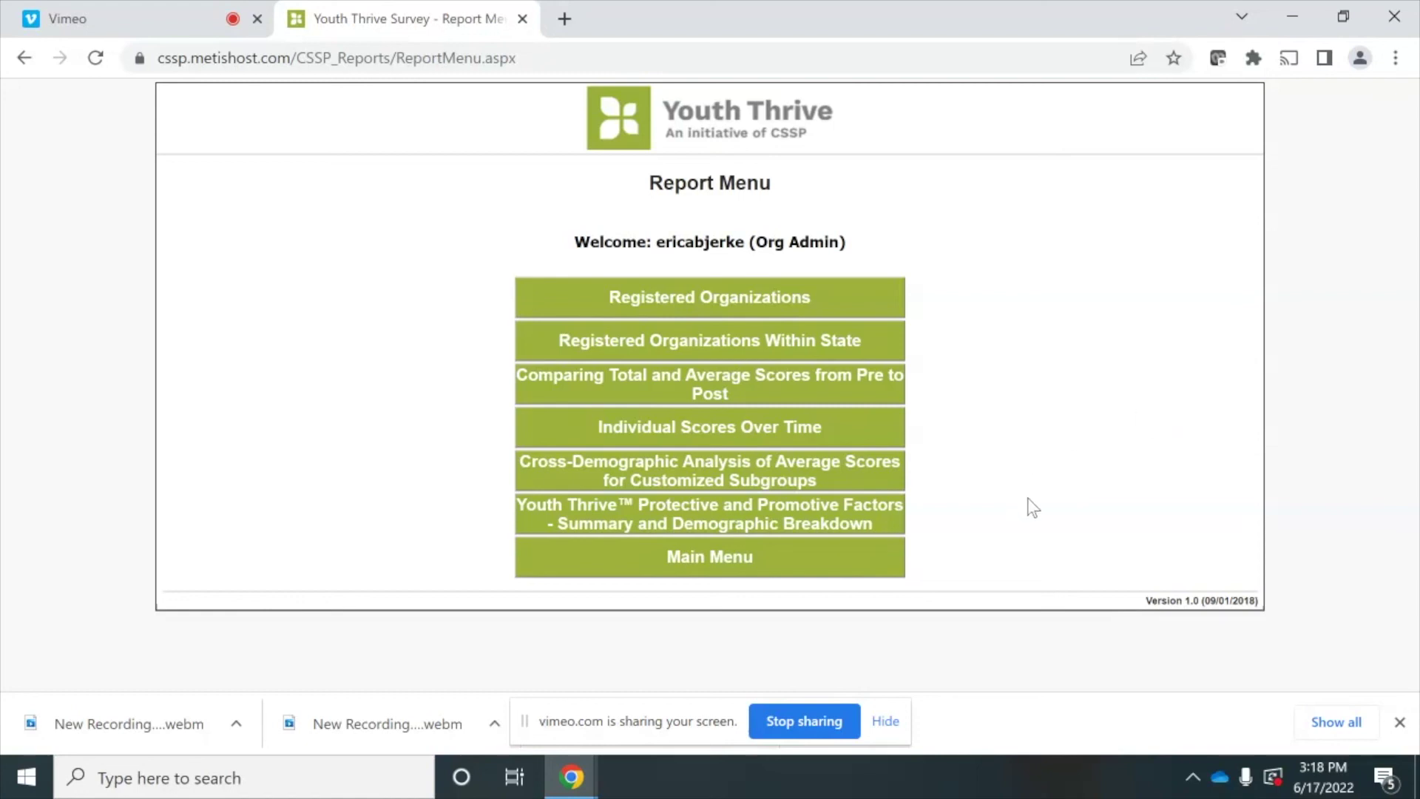
{"action": "left_click", "coordinate": [821, 310]}
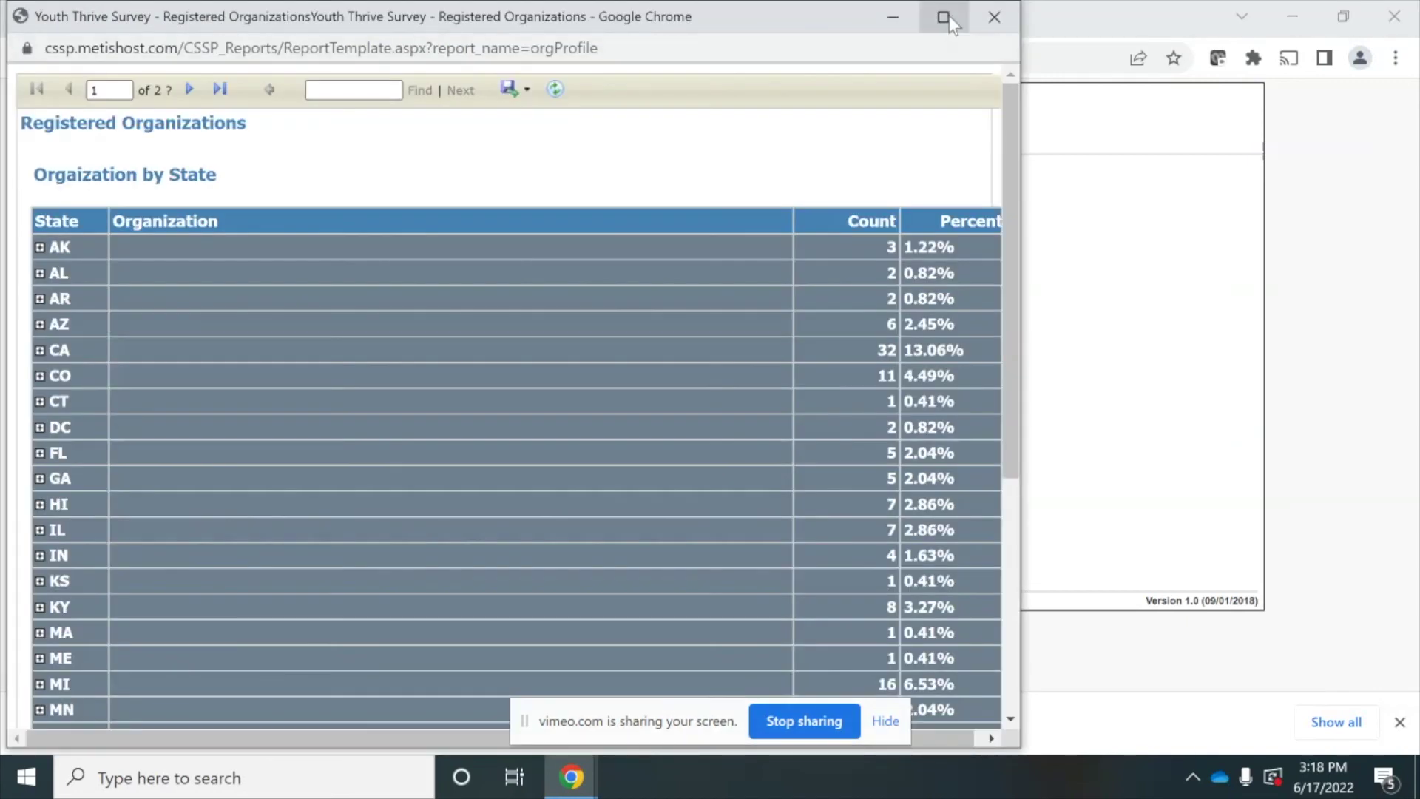
{"action": "left_click", "coordinate": [946, 17]}
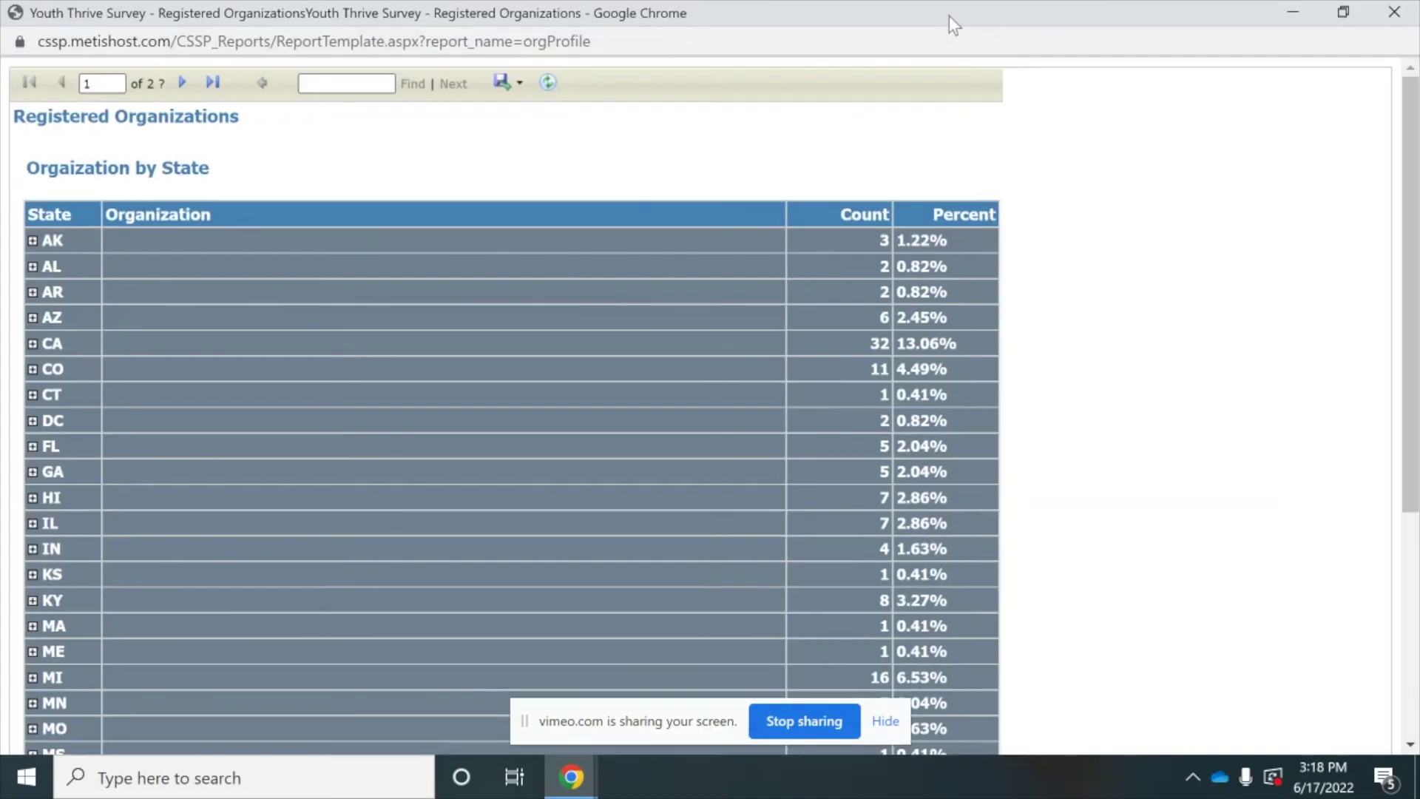
- Review the report's export format options, then close the report window
{"action": "left_click", "coordinate": [515, 85]}
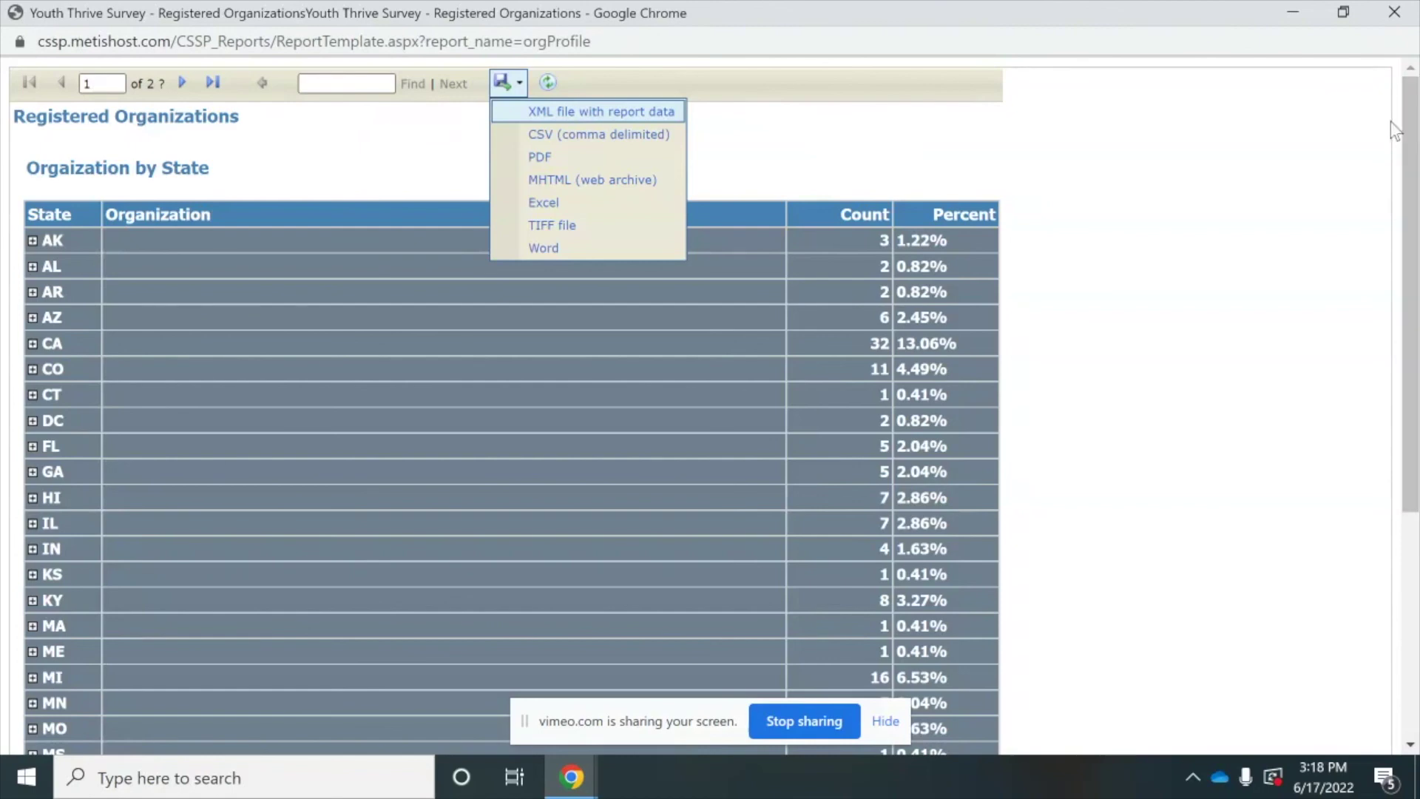
{"action": "left_click", "coordinate": [1328, 158]}
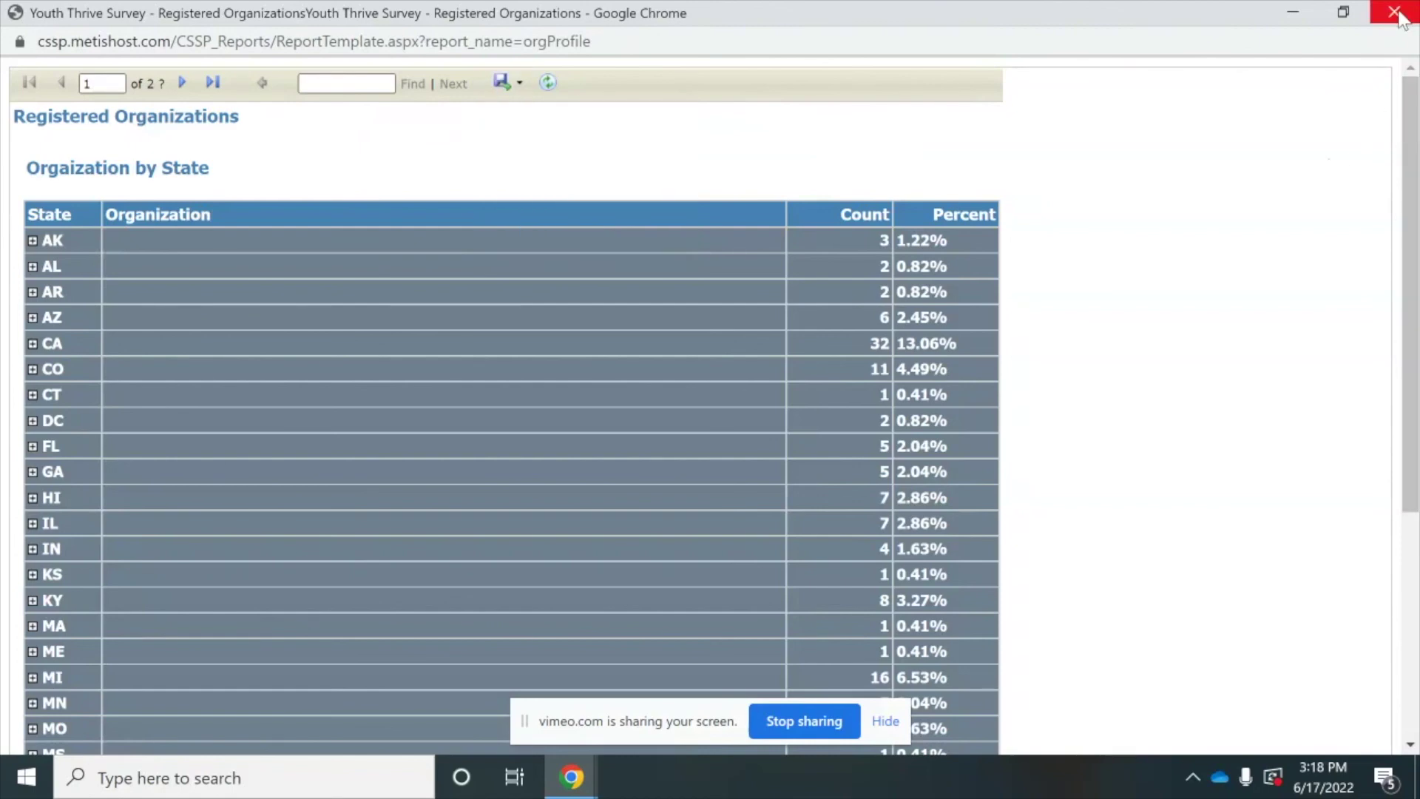
{"action": "left_click", "coordinate": [1394, 13]}
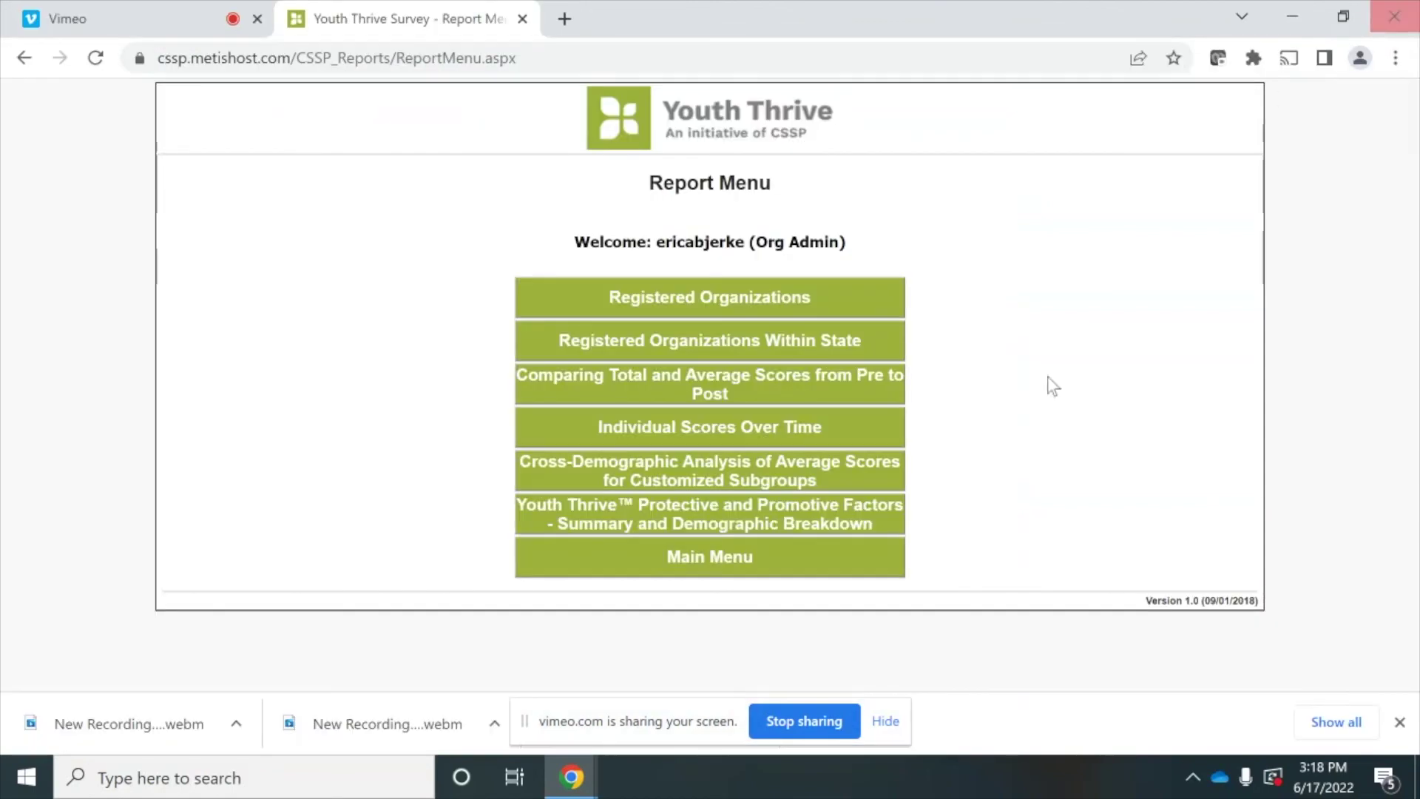
- Go from the Main Menu to the Data Download page offering survey_data
{"action": "left_click", "coordinate": [756, 569]}
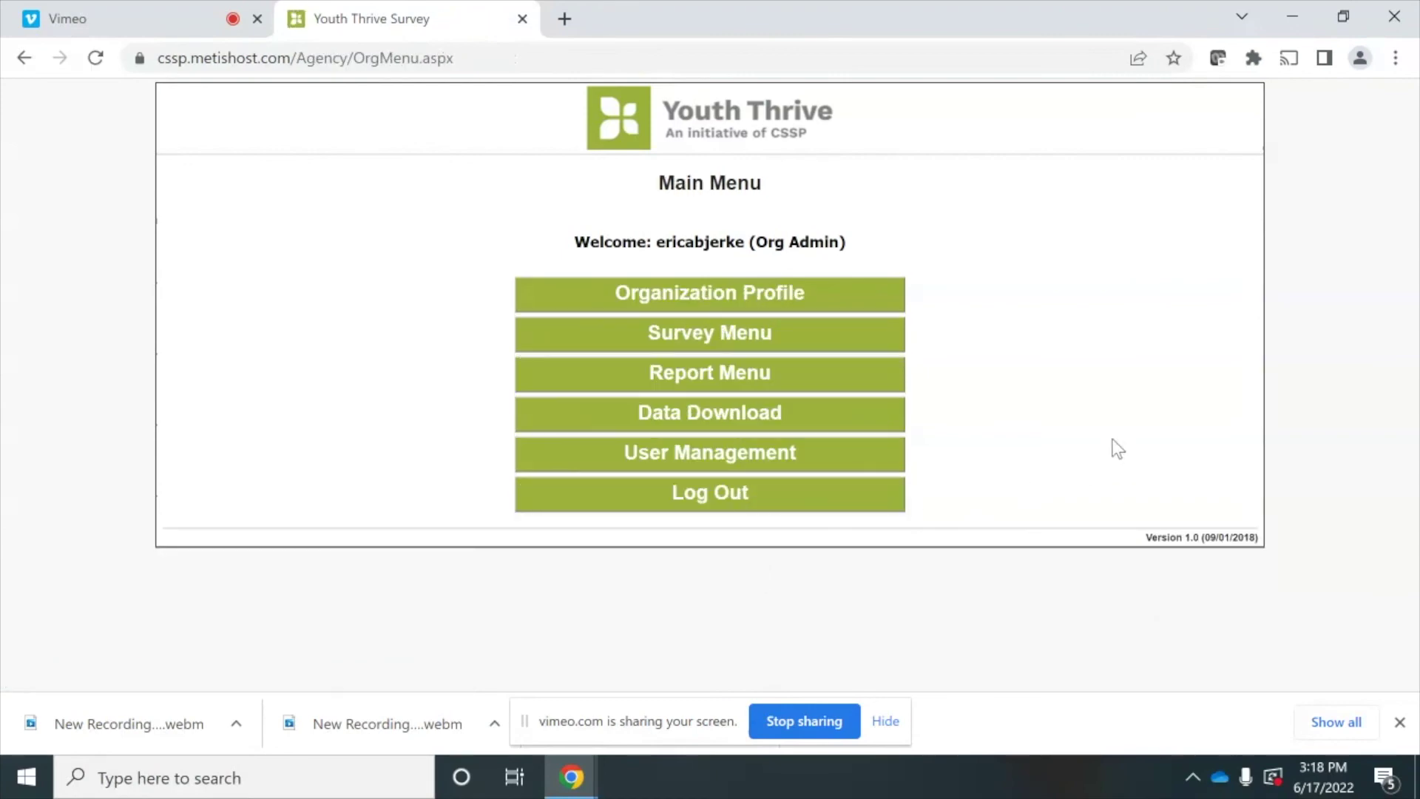
{"action": "left_click", "coordinate": [830, 421]}
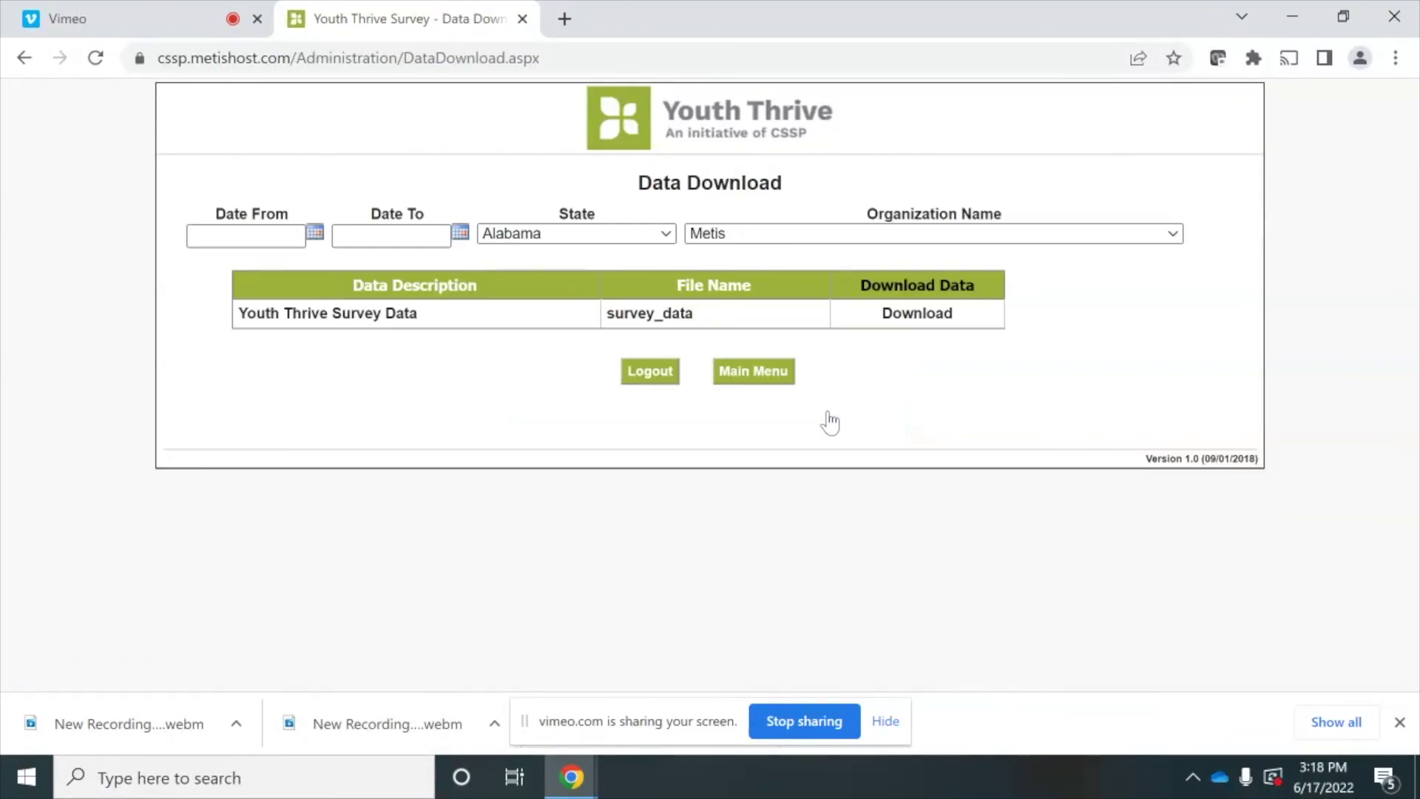